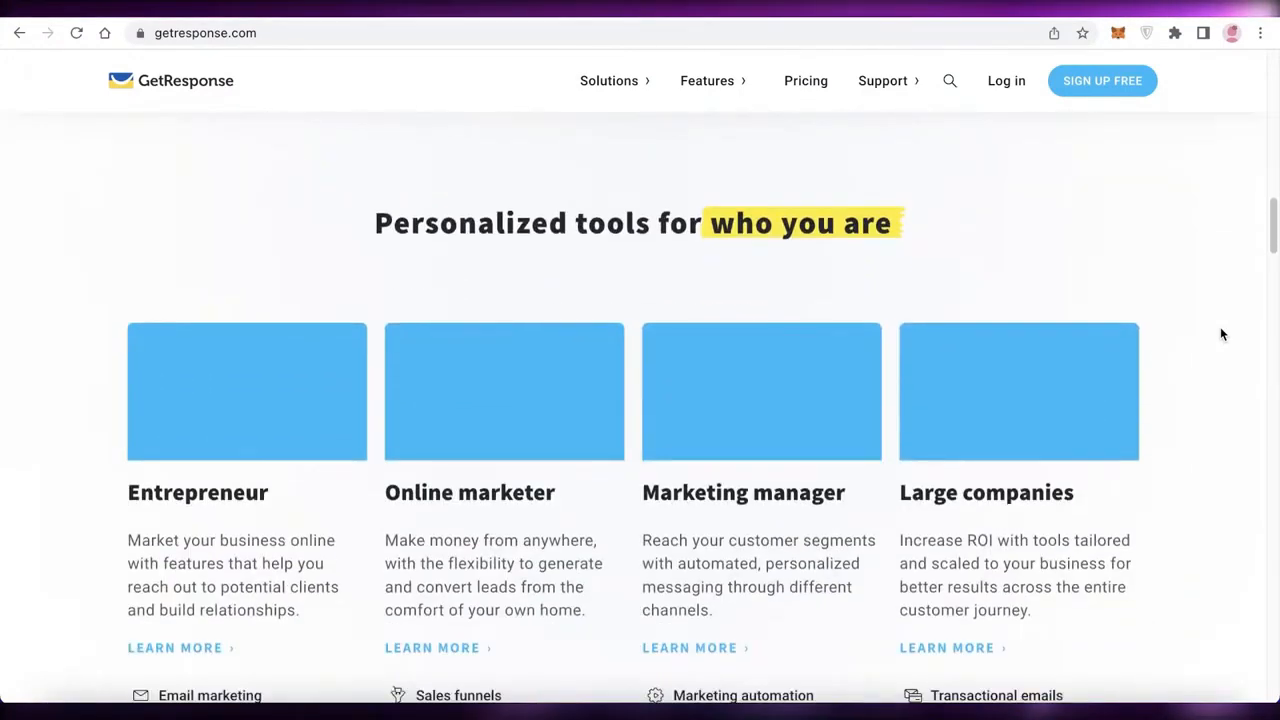
{"action": "scroll", "coordinate": [1221, 334], "scroll_direction": "down", "scroll_amount": 6}
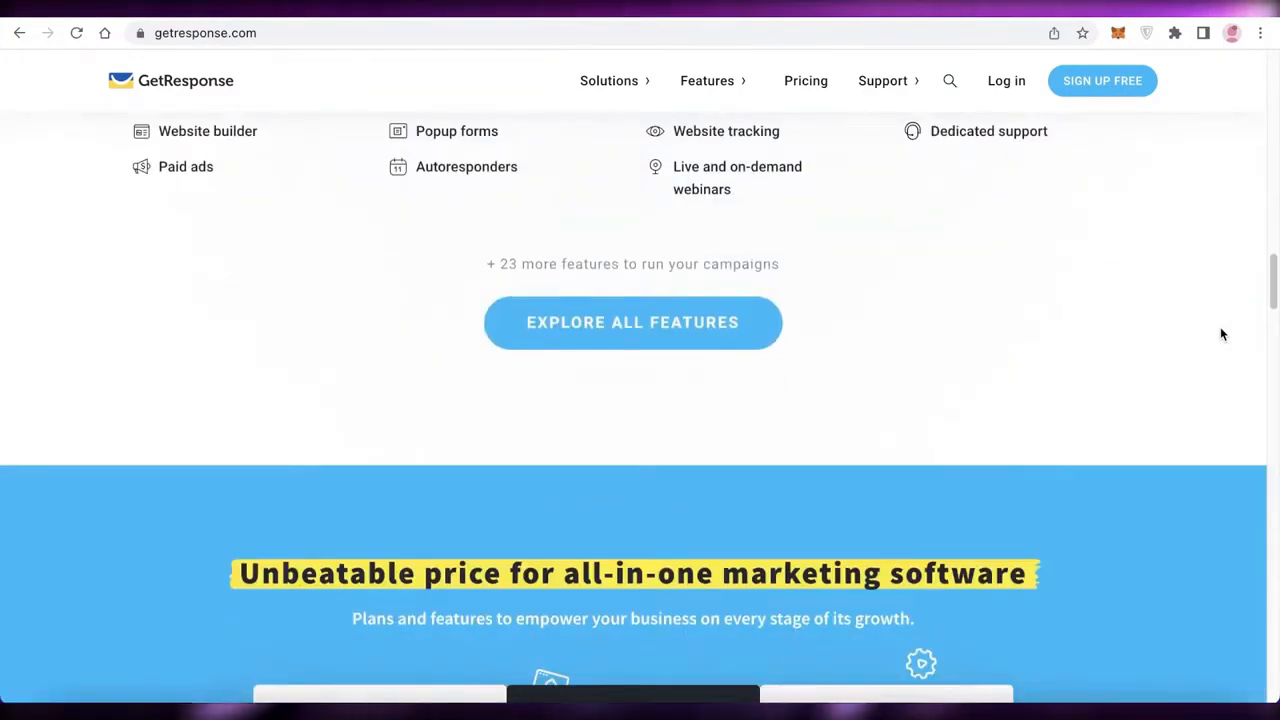
Browse the GetResponse homepage and open its free account sign-up form.
{"action": "scroll", "coordinate": [1220, 334], "scroll_direction": "up", "scroll_amount": 10}
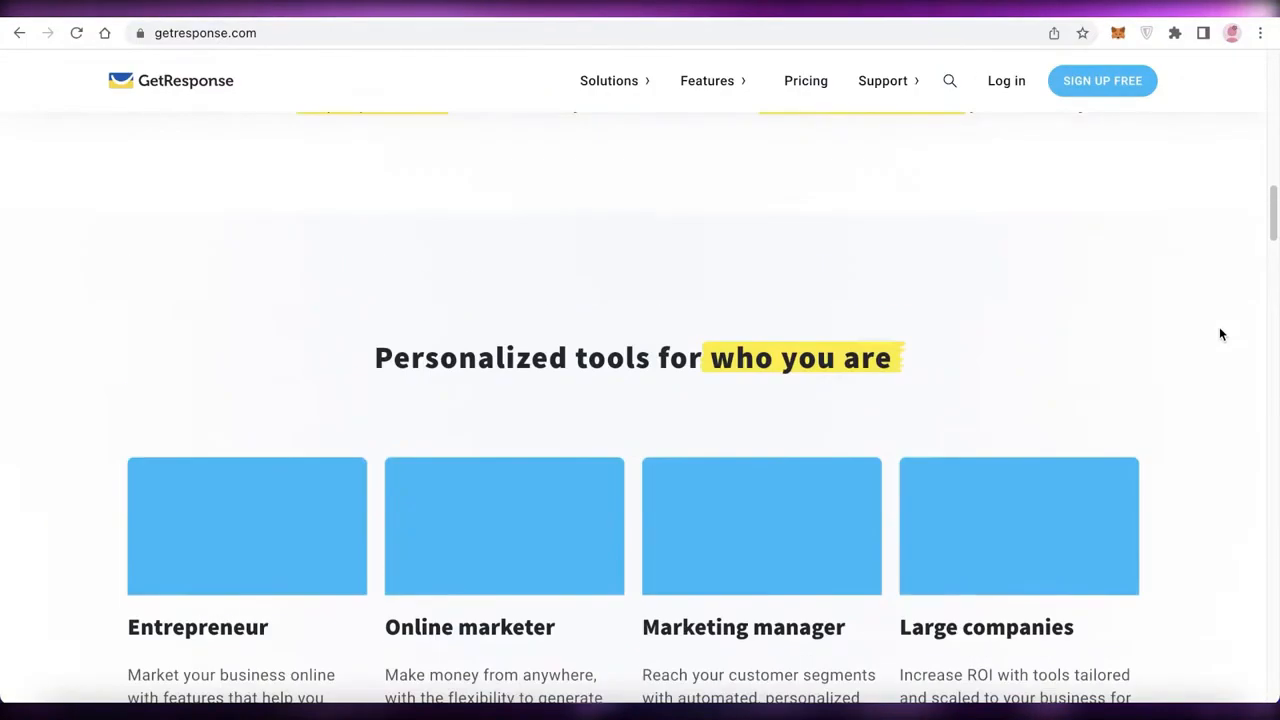
{"action": "scroll", "coordinate": [1220, 334], "scroll_direction": "up", "scroll_amount": 10}
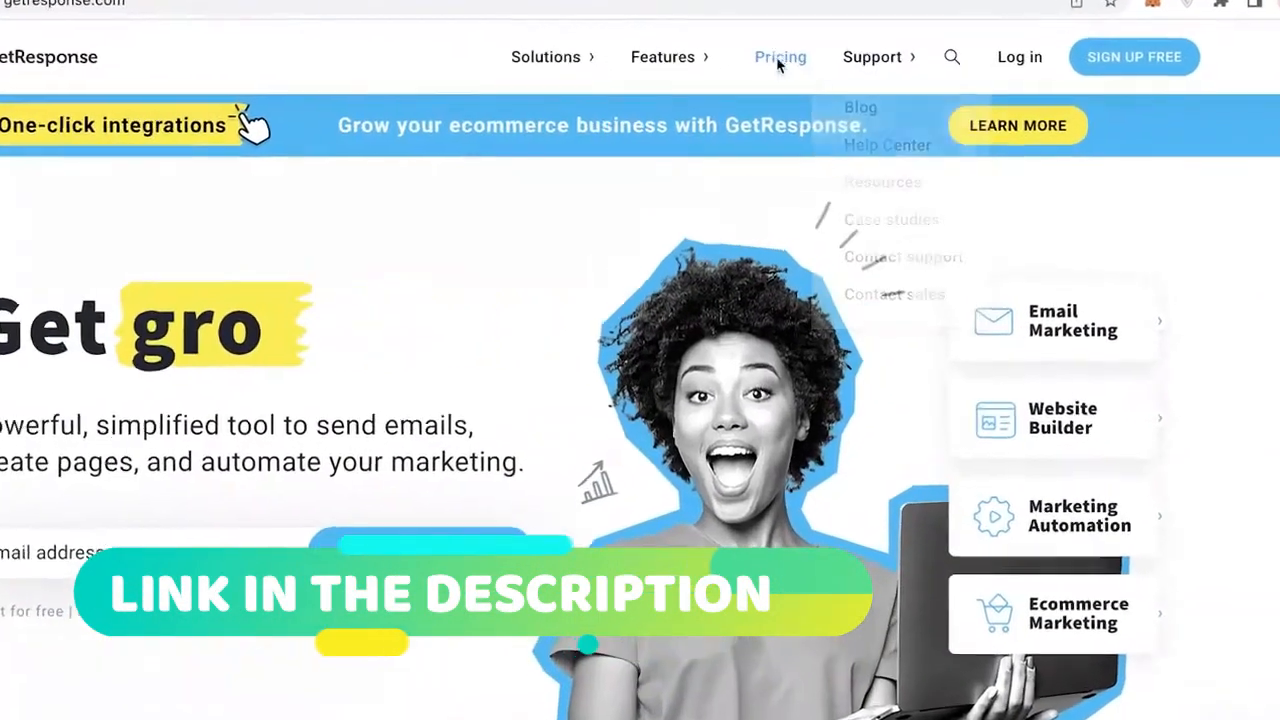
{"action": "right_click", "coordinate": [806, 80]}
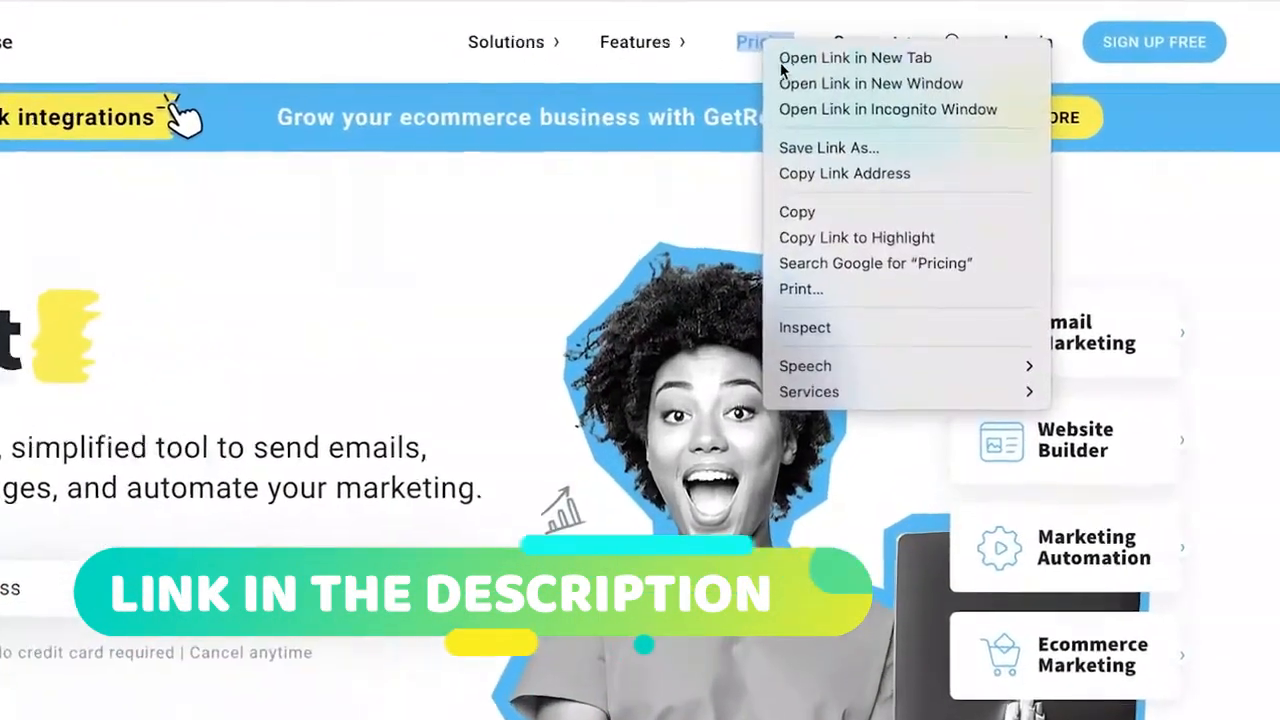
{"action": "left_click", "coordinate": [824, 94]}
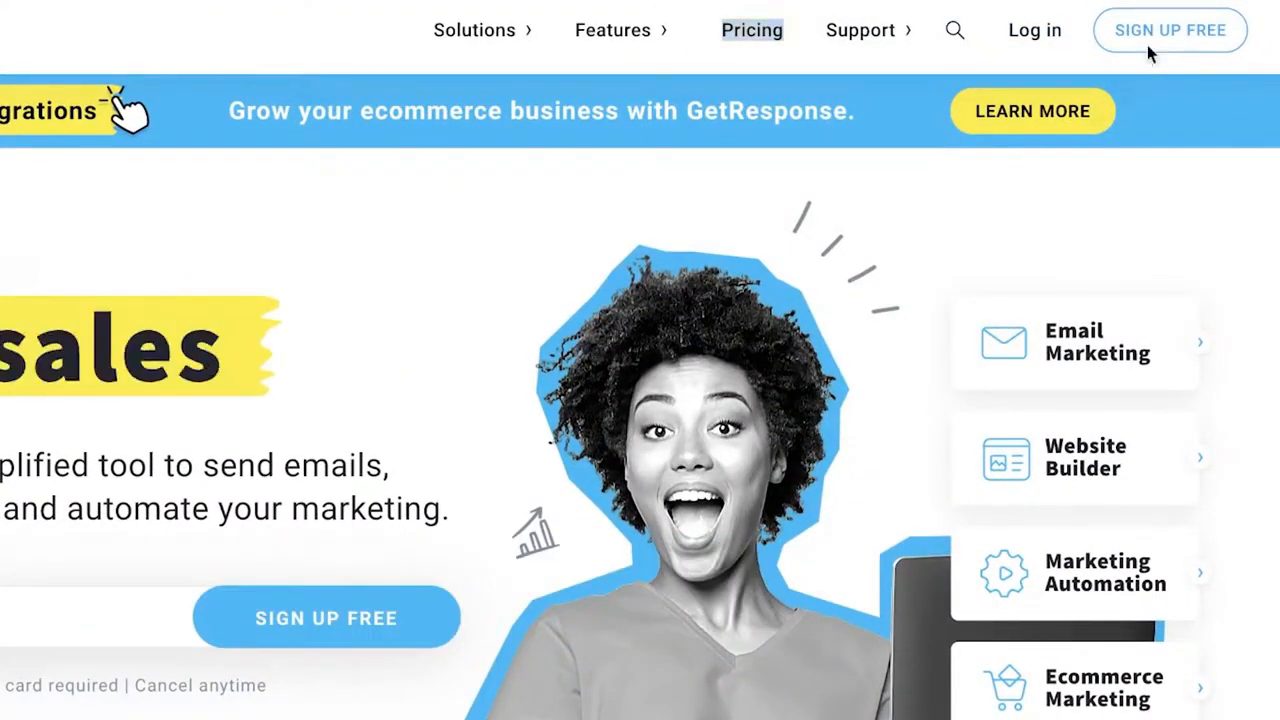
{"action": "left_click", "coordinate": [1147, 50]}
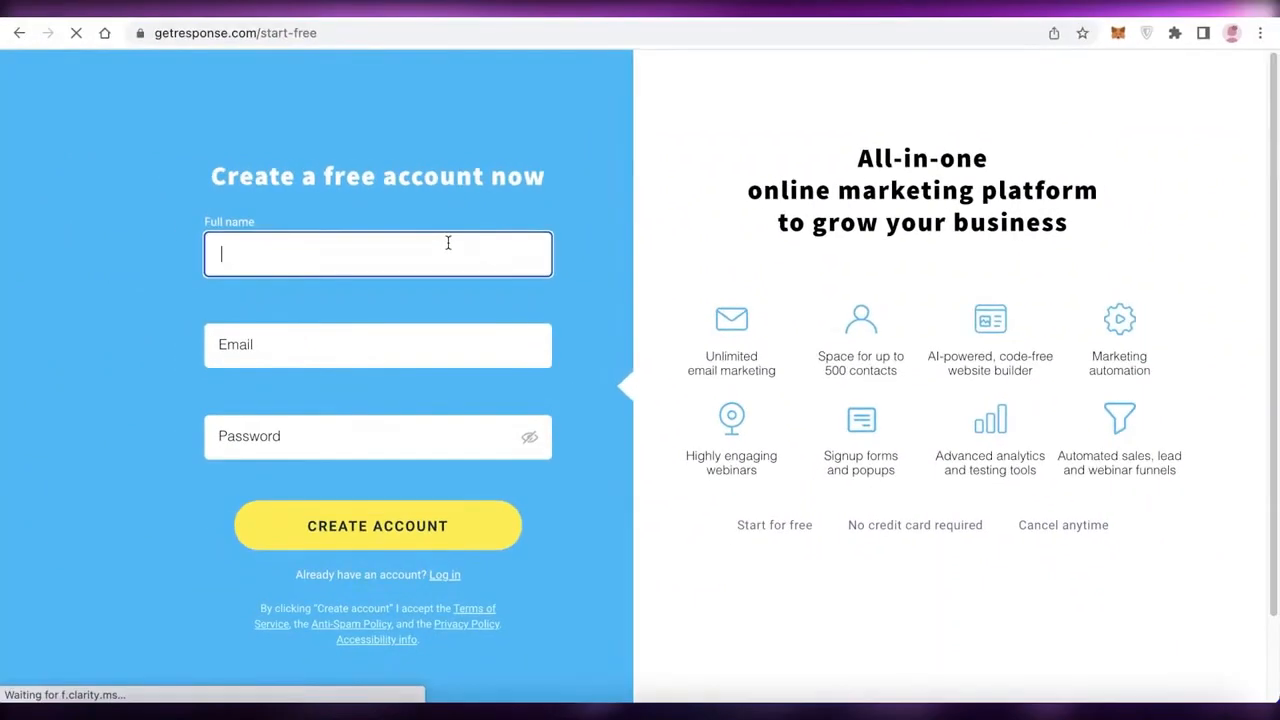
Enter the full name and e-mail address in the free account sign-up form.
{"action": "type", "text": "Jan"}
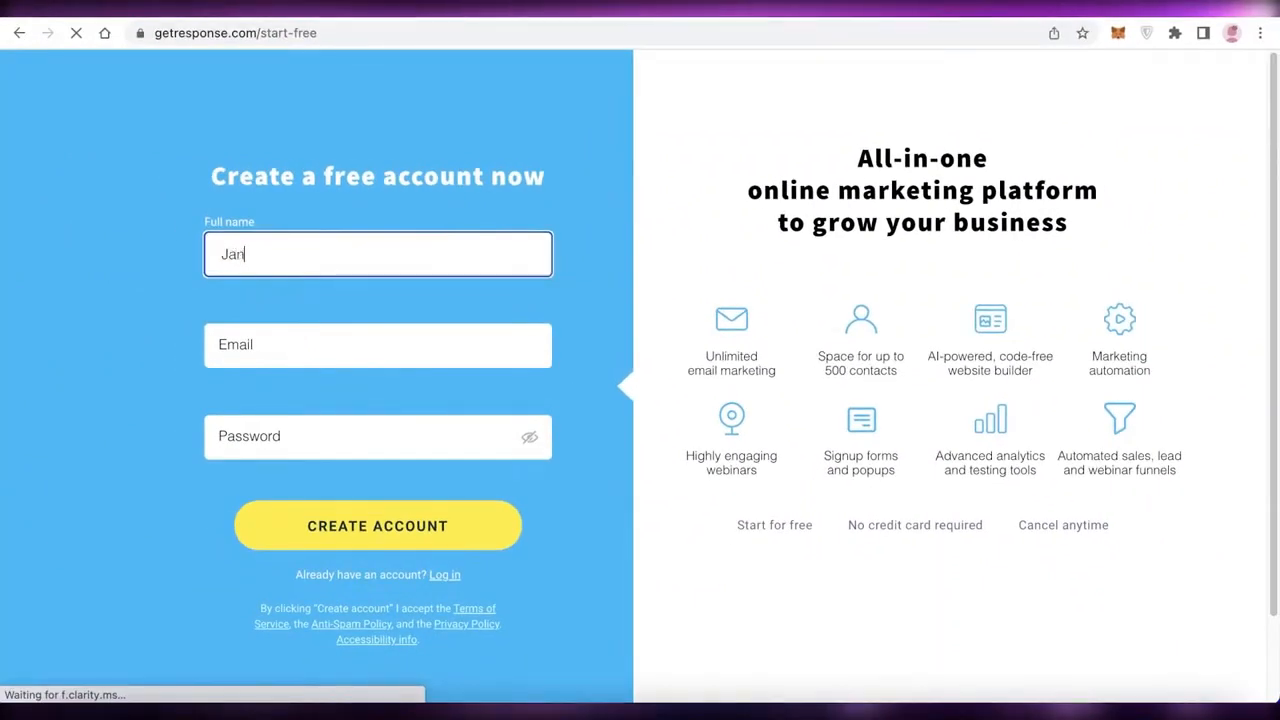
{"action": "type", "text": "e Doe"}
{"action": "left_click", "coordinate": [317, 355]}
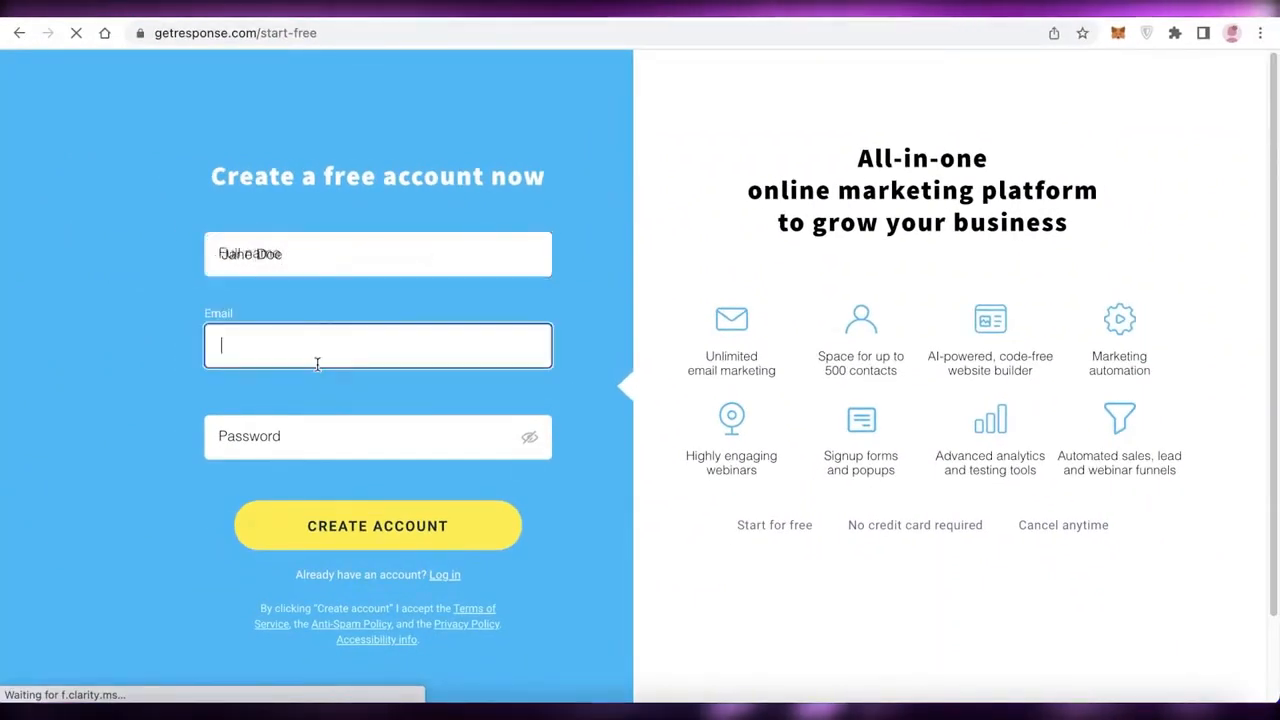
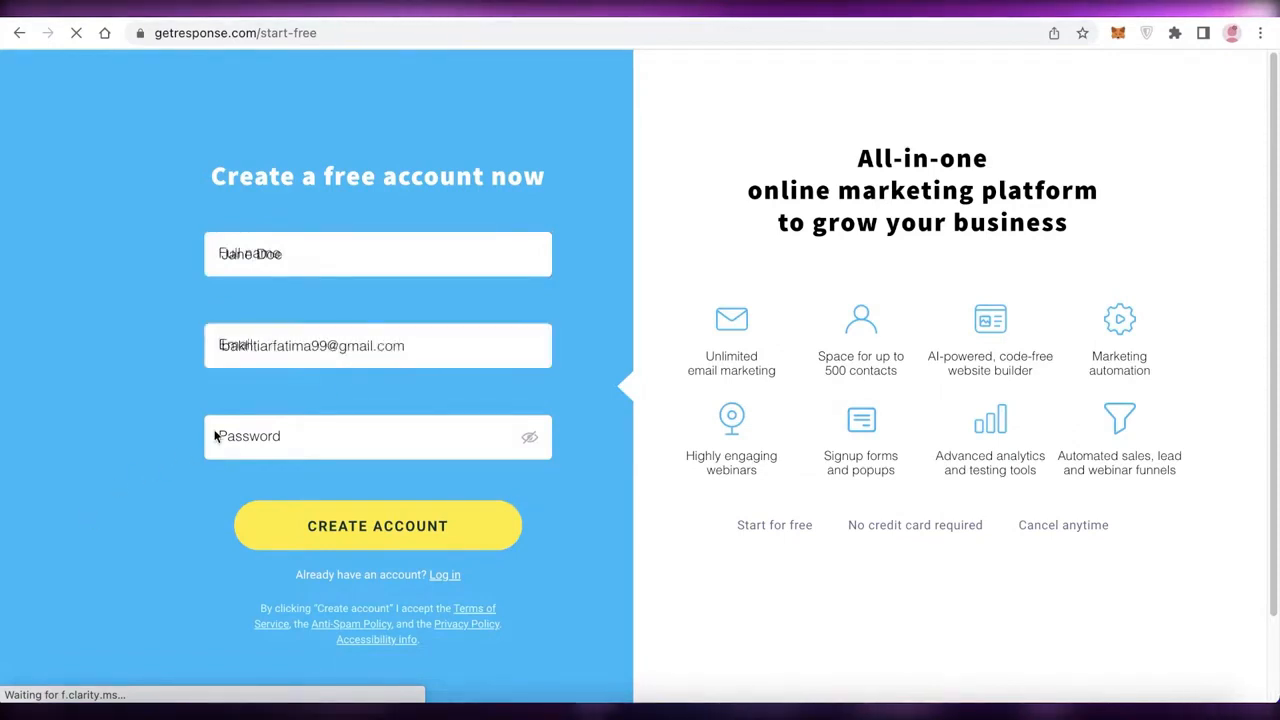
Enter the account password and submit the form to create the GetResponse account.
{"action": "left_click", "coordinate": [226, 437]}
{"action": "type", "text": "•••"}
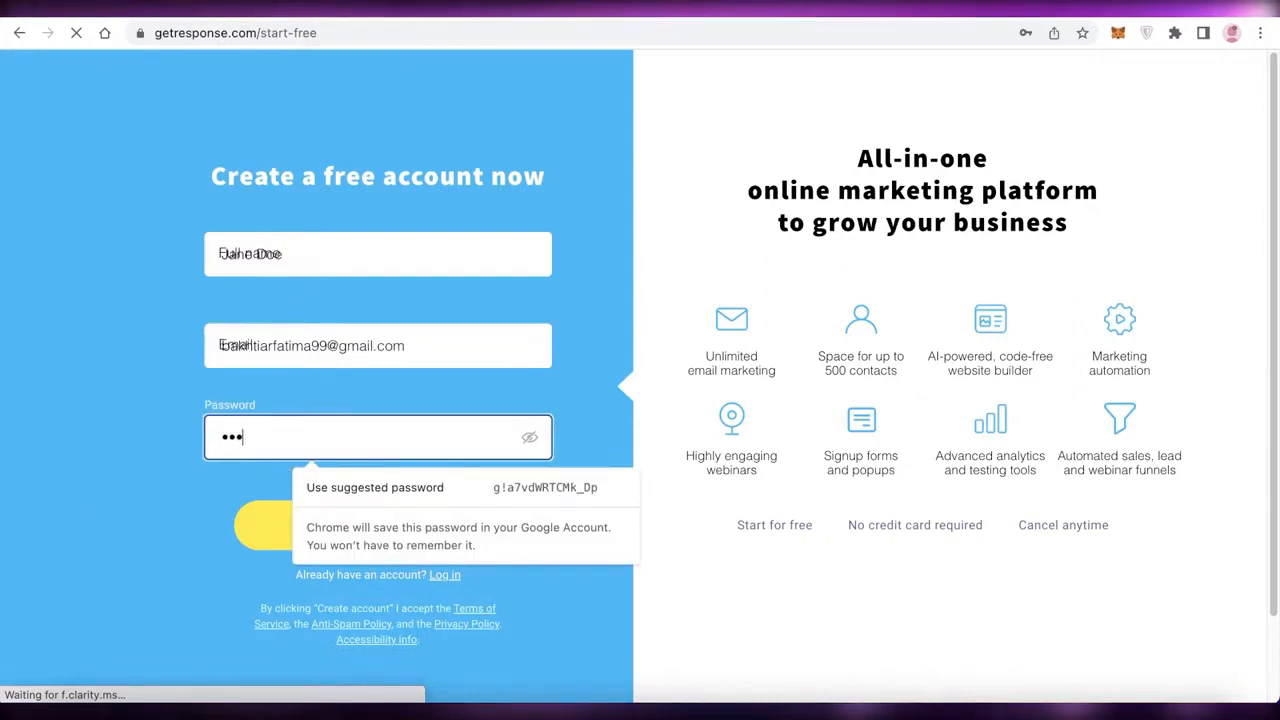
{"action": "type", "text": "•••••"}
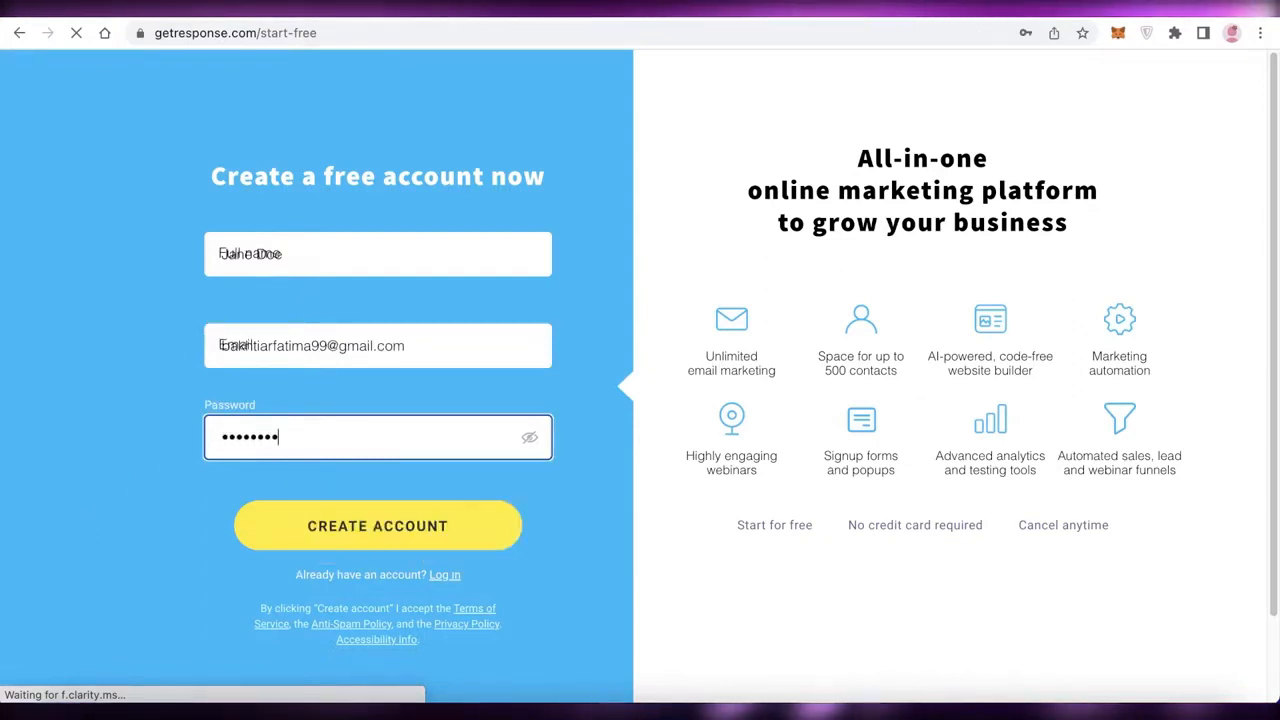
{"action": "left_click", "coordinate": [466, 547]}
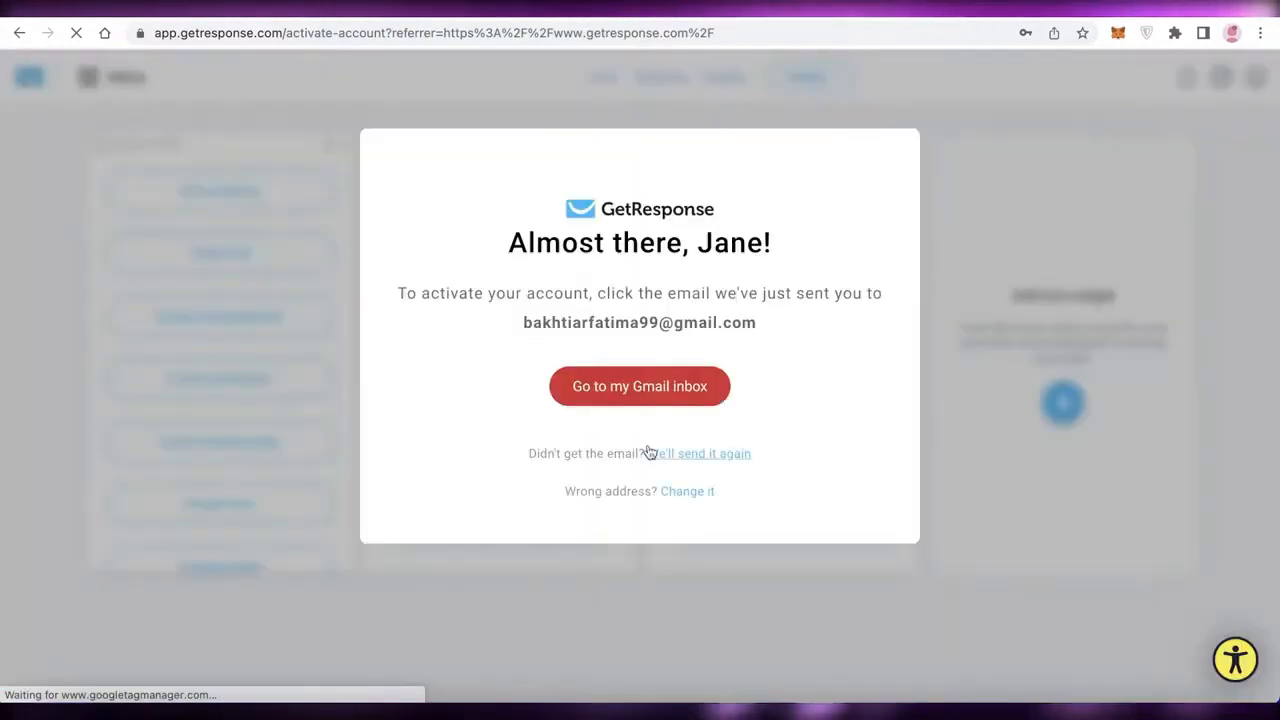
Go to the registered address's Gmail inbox and activate the account through the GetResponse activation e-mail.
{"action": "left_click", "coordinate": [588, 401]}
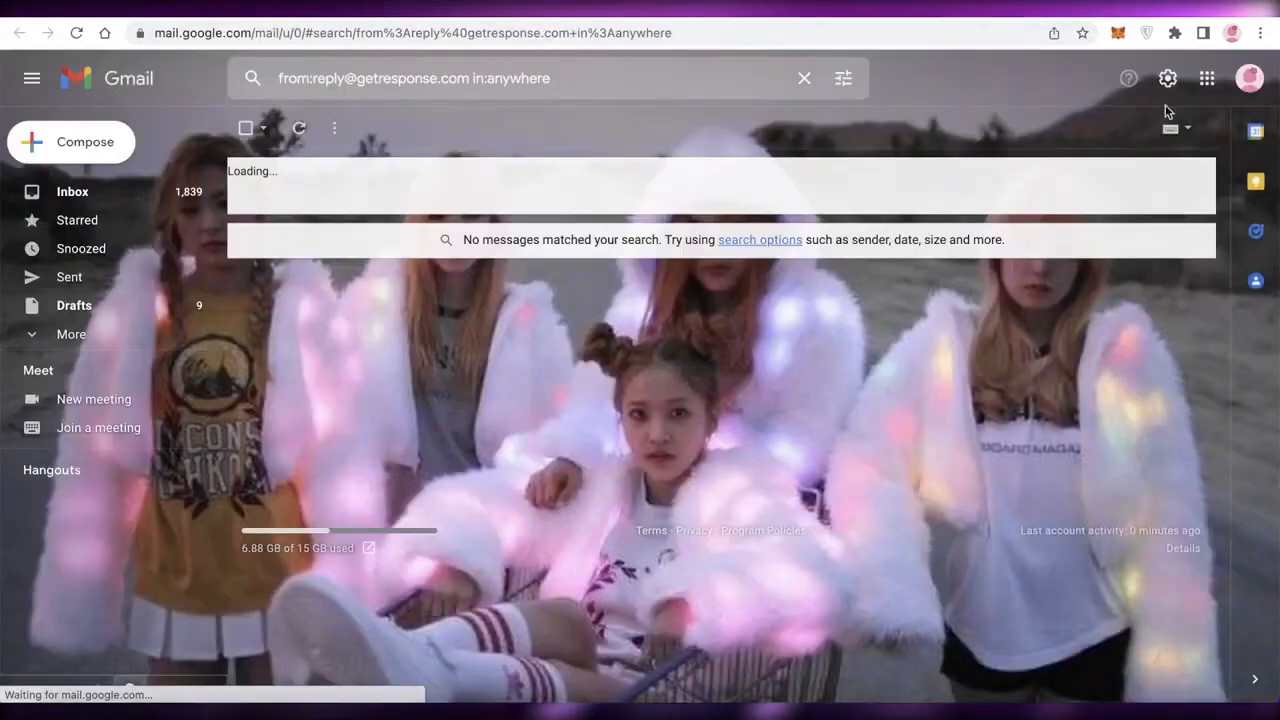
{"action": "left_click", "coordinate": [1249, 78]}
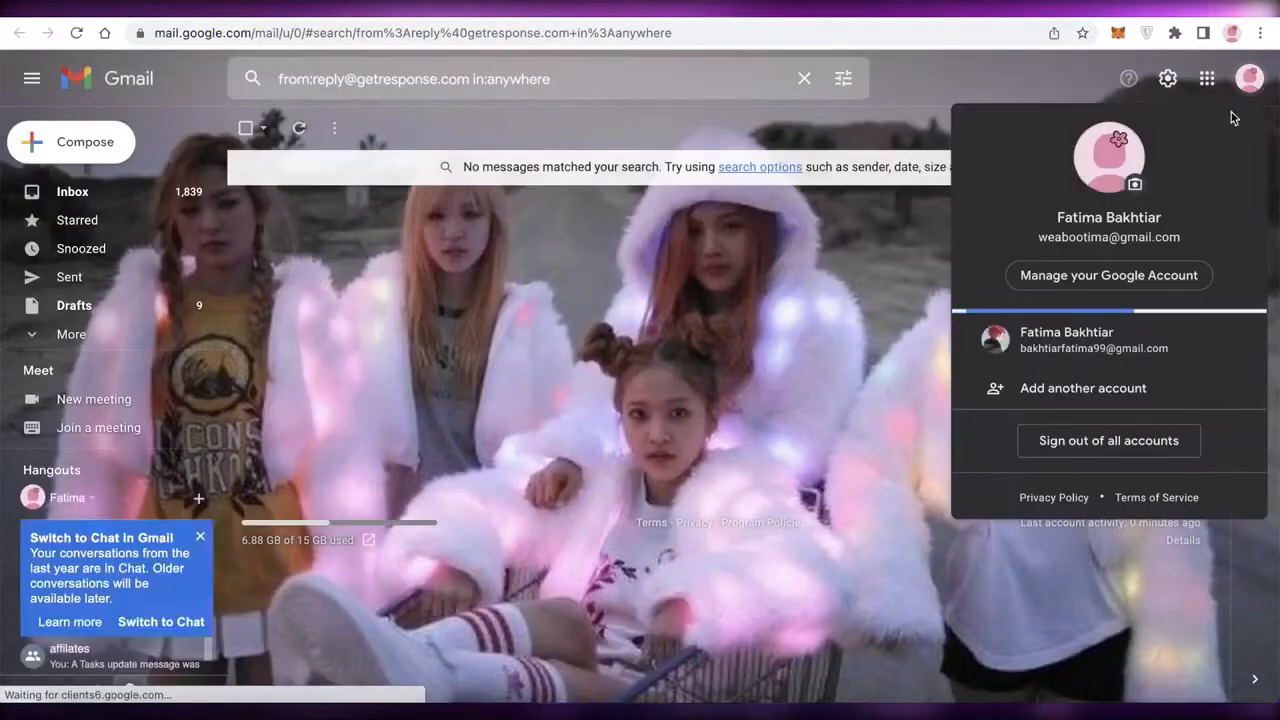
{"action": "left_click", "coordinate": [1058, 345]}
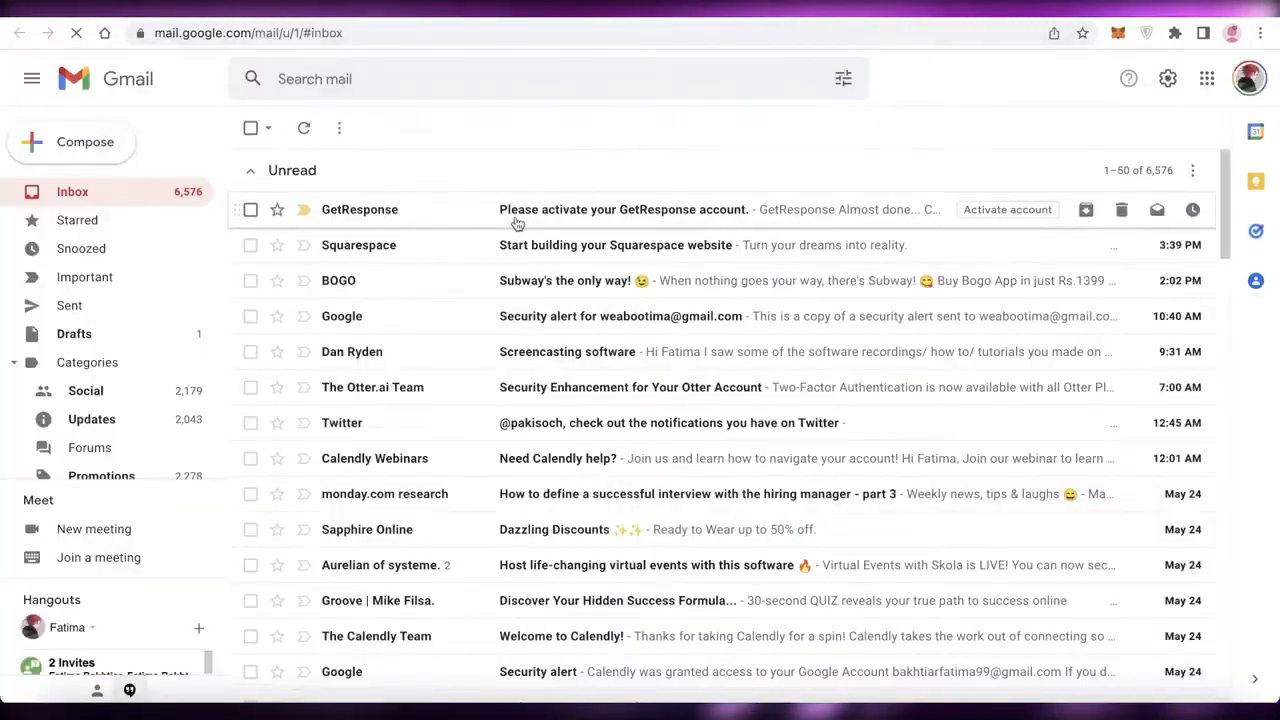
{"action": "left_click", "coordinate": [517, 222]}
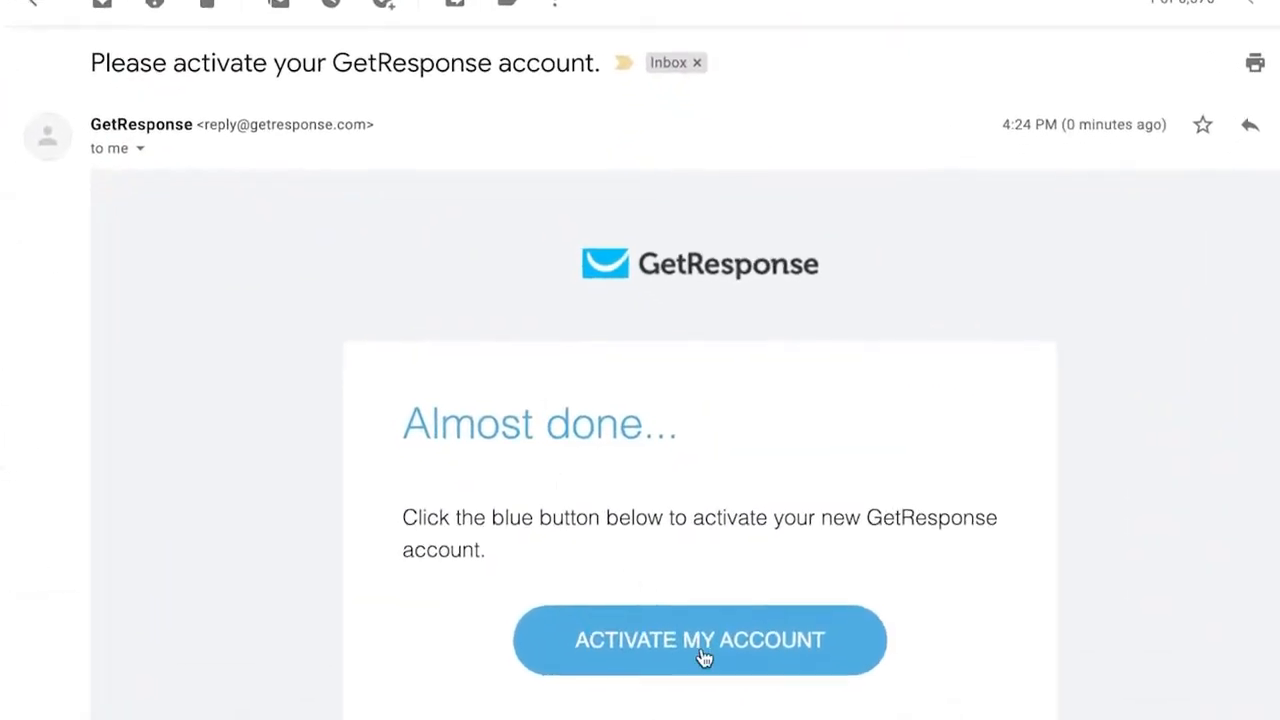
{"action": "left_click", "coordinate": [702, 650]}
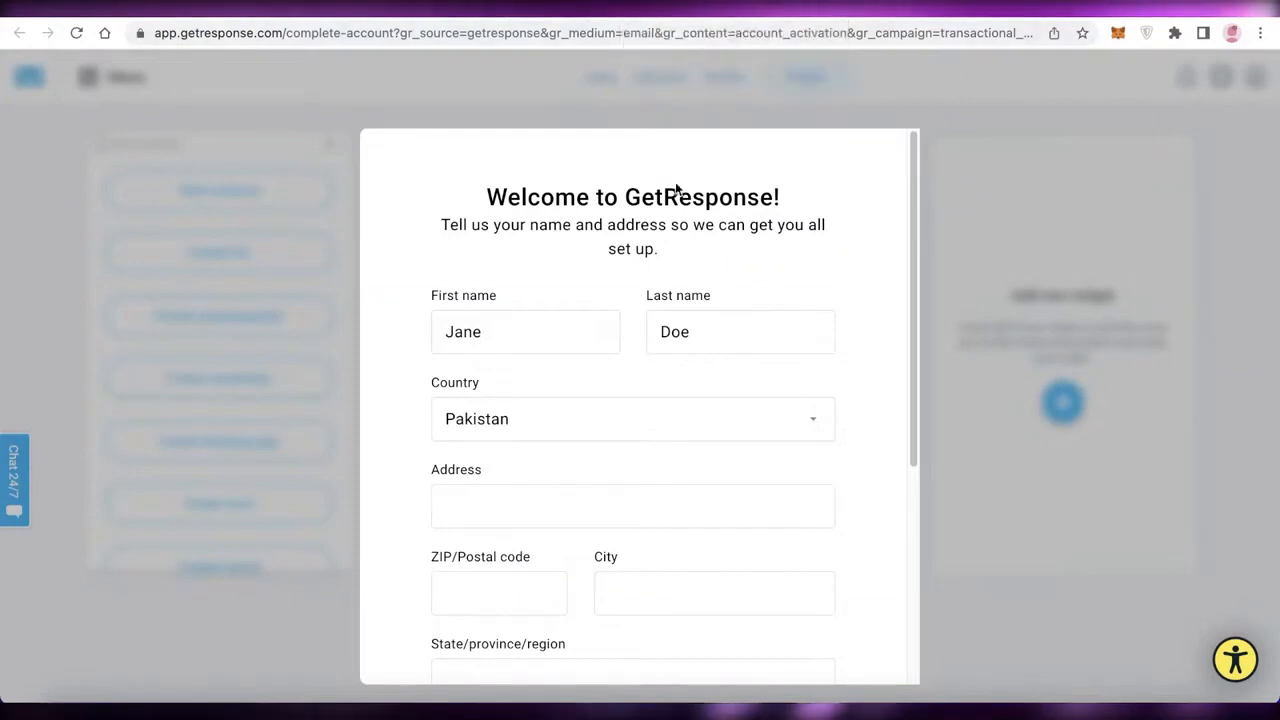
Fill in the address and ZIP/postal code in the account details form.
{"action": "scroll", "coordinate": [583, 323], "scroll_direction": "down", "scroll_amount": 3}
{"action": "scroll", "coordinate": [569, 251], "scroll_direction": "up", "scroll_amount": 2}
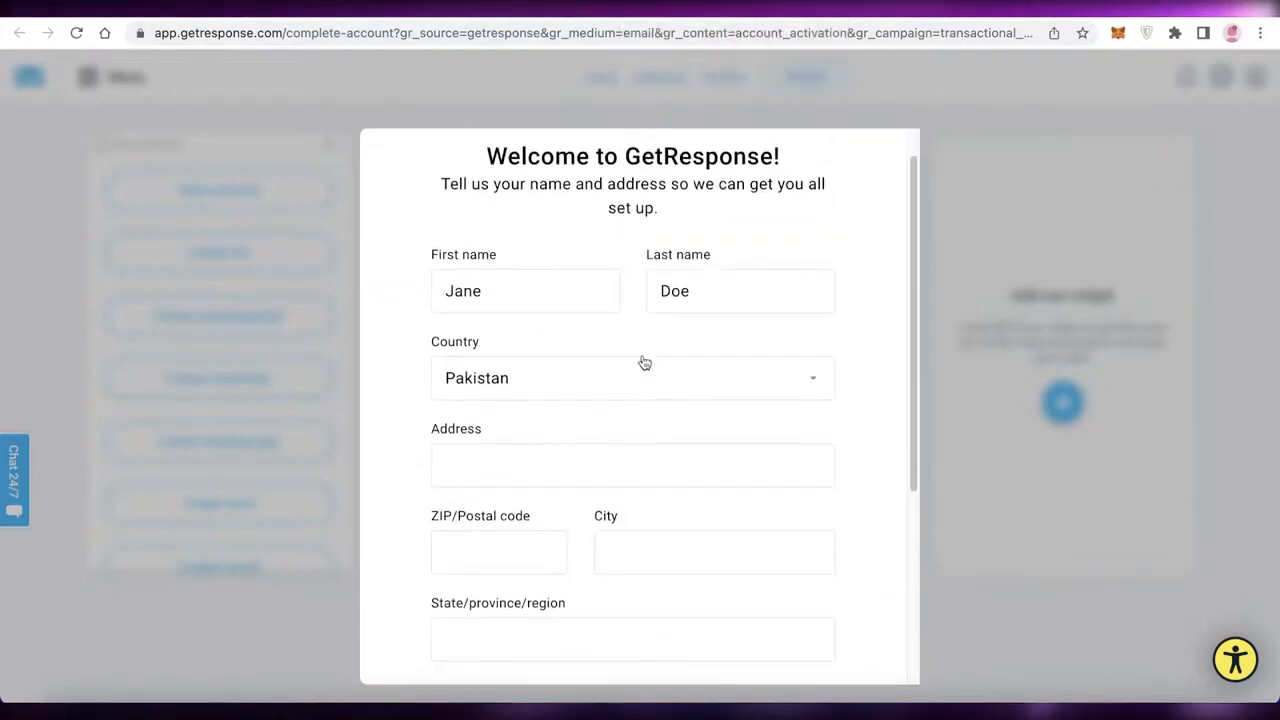
{"action": "scroll", "coordinate": [645, 363], "scroll_direction": "down", "scroll_amount": 3}
{"action": "scroll", "coordinate": [689, 329], "scroll_direction": "up", "scroll_amount": 4}
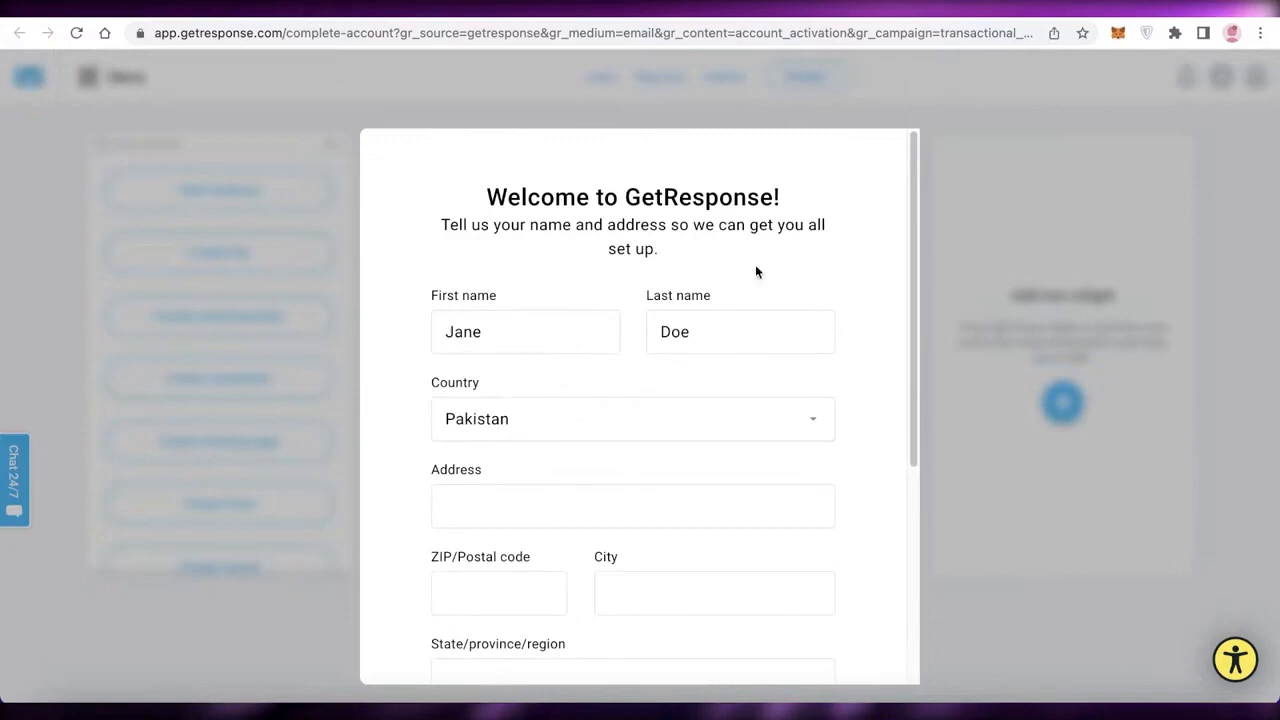
{"action": "left_click", "coordinate": [748, 486]}
{"action": "type", "text": "dfs"}
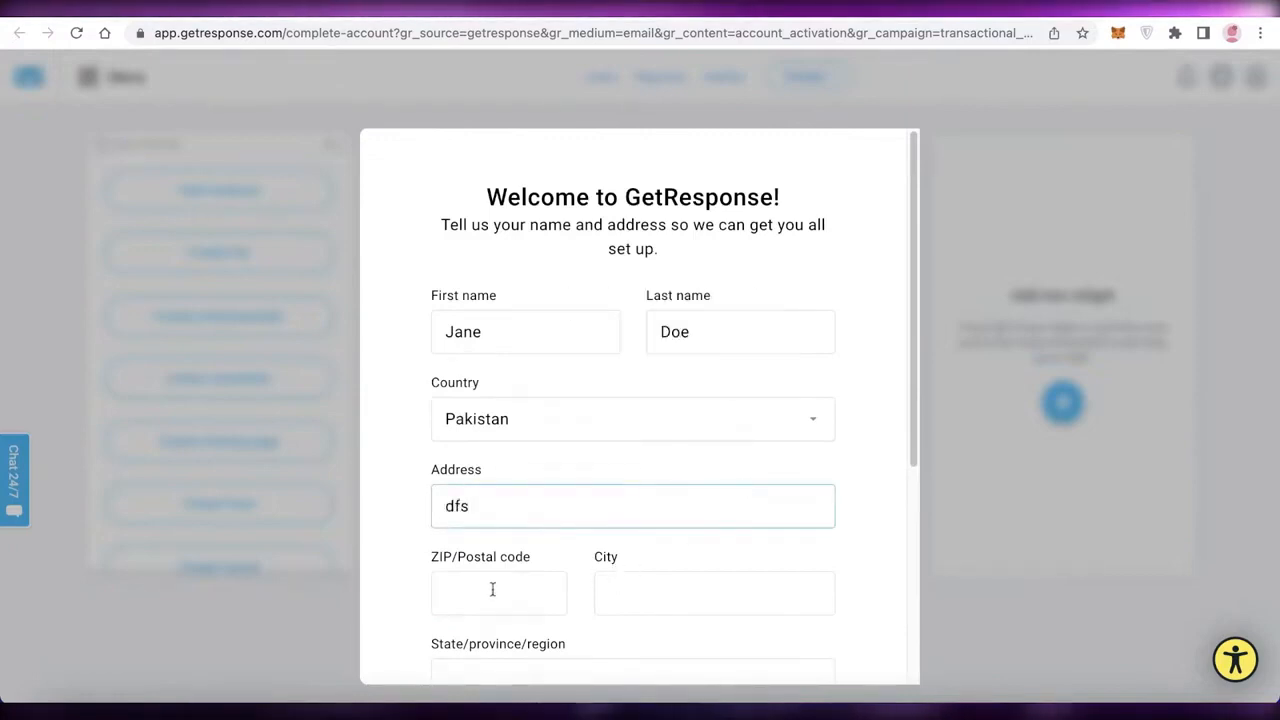
{"action": "type", "text": "45433"}
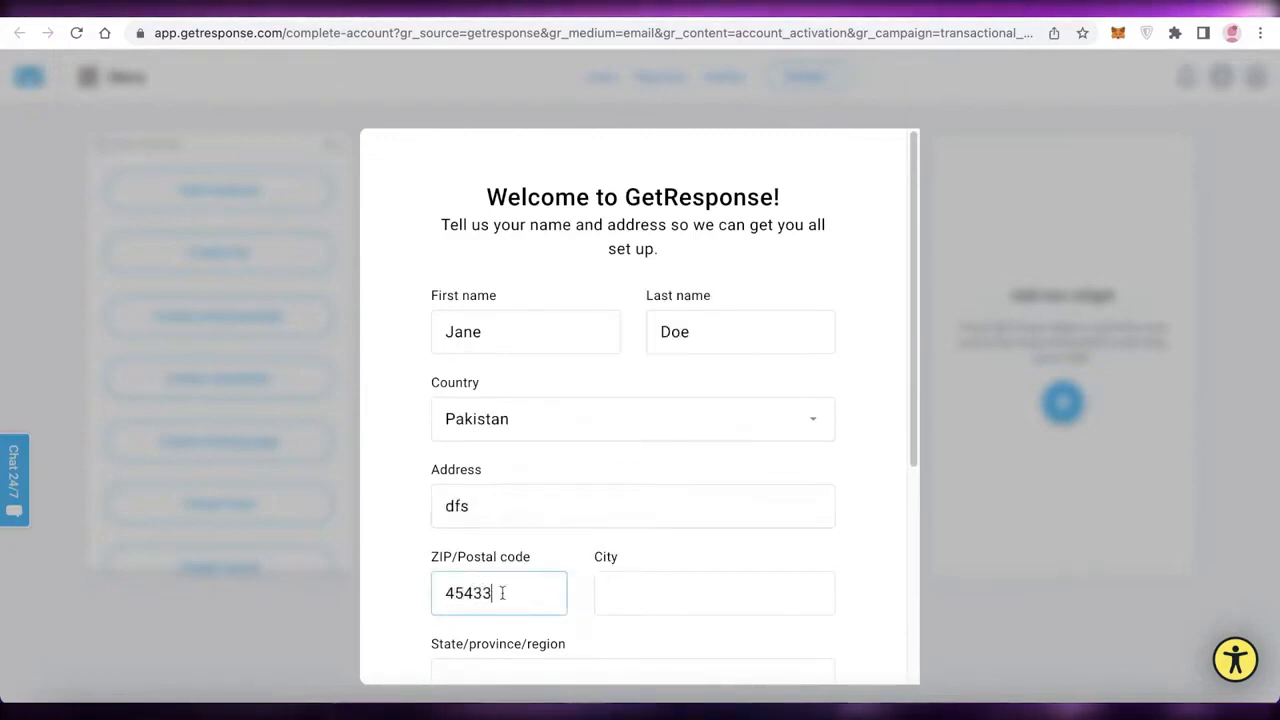
Try to save the account details with the city, state/province/region and mobile phone number left blank.
{"action": "left_click", "coordinate": [611, 594]}
{"action": "type", "text": "43"}
{"action": "scroll", "coordinate": [626, 606], "scroll_direction": "down", "scroll_amount": 4}
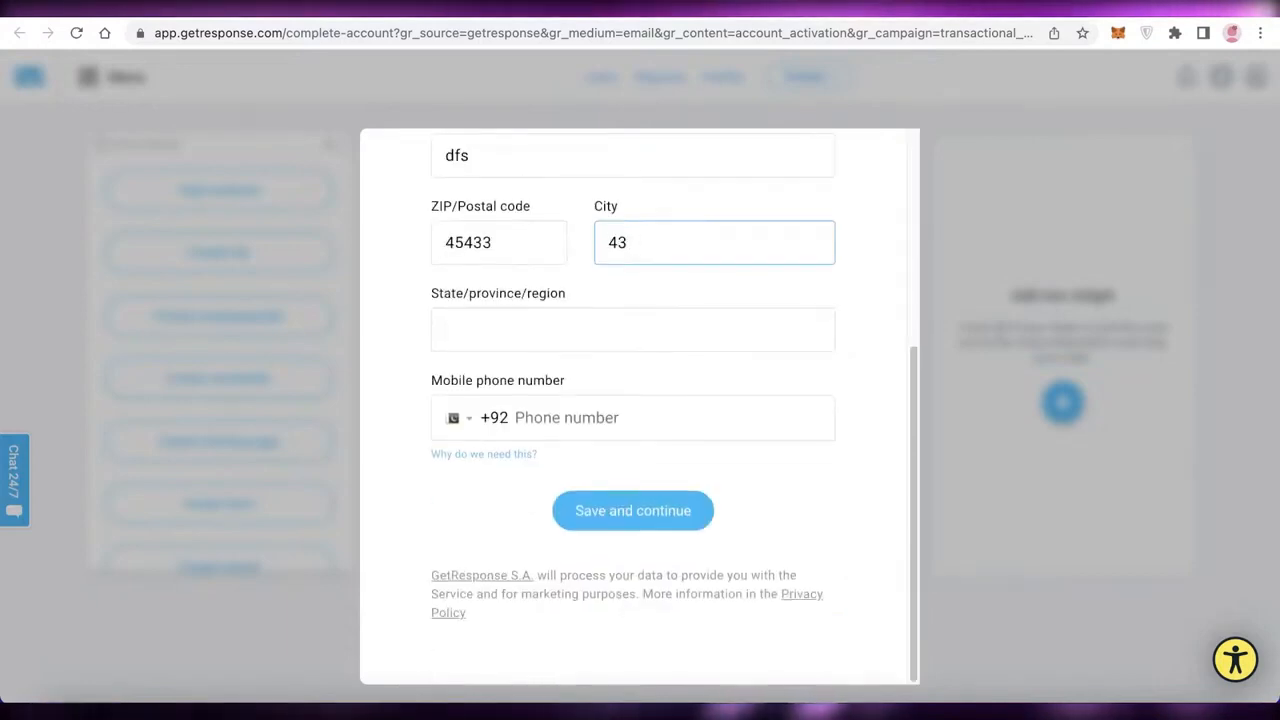
{"action": "key", "text": "BackSpace"}
{"action": "key", "text": "BackSpace"}
{"action": "left_click", "coordinate": [615, 502]}
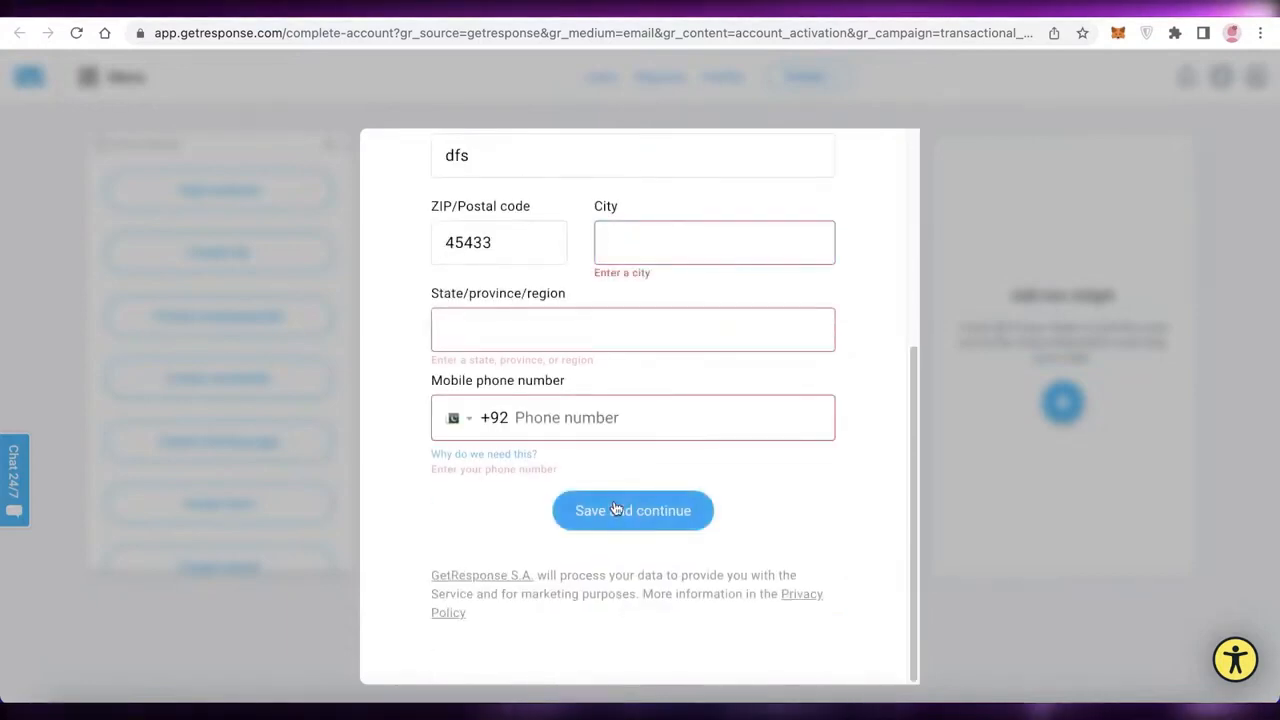
{"action": "scroll", "coordinate": [632, 453], "scroll_direction": "up", "scroll_amount": 4}
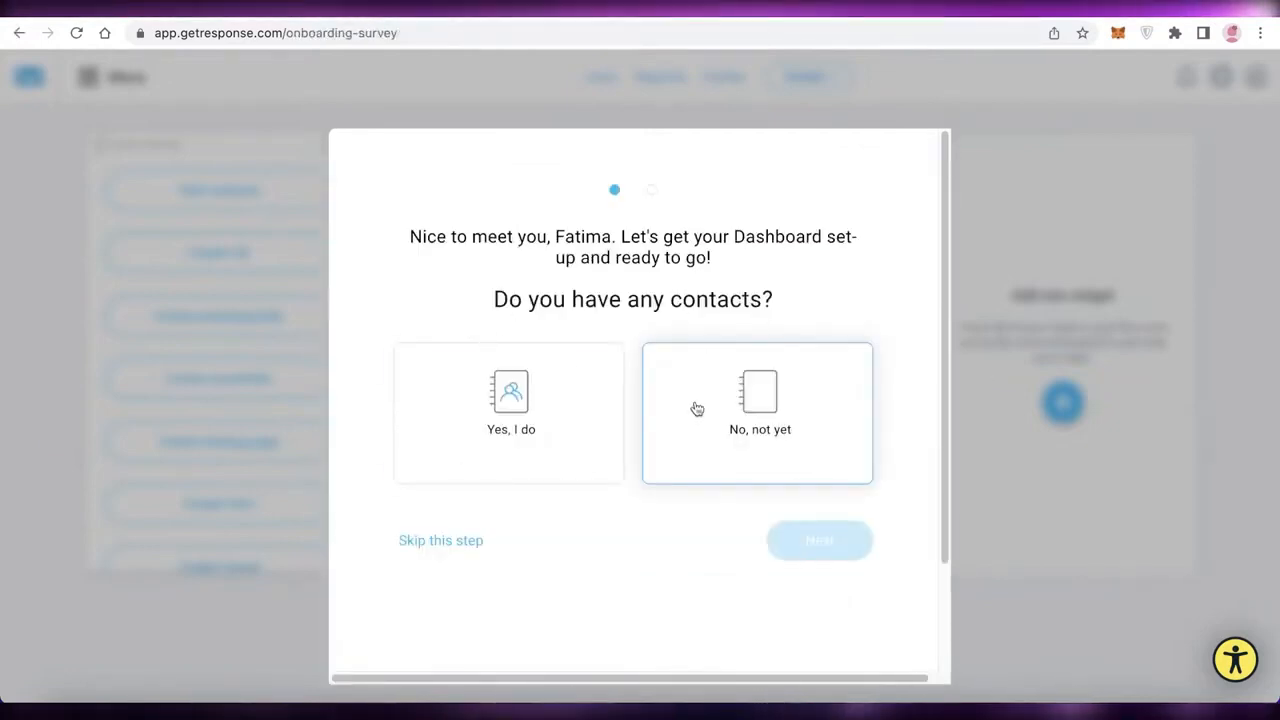
Answer "No, not yet" to both the contacts and website survey questions and continue to the Dashboard.
{"action": "scroll", "coordinate": [674, 318], "scroll_direction": "down", "scroll_amount": 3}
{"action": "scroll", "coordinate": [674, 320], "scroll_direction": "up", "scroll_amount": 3}
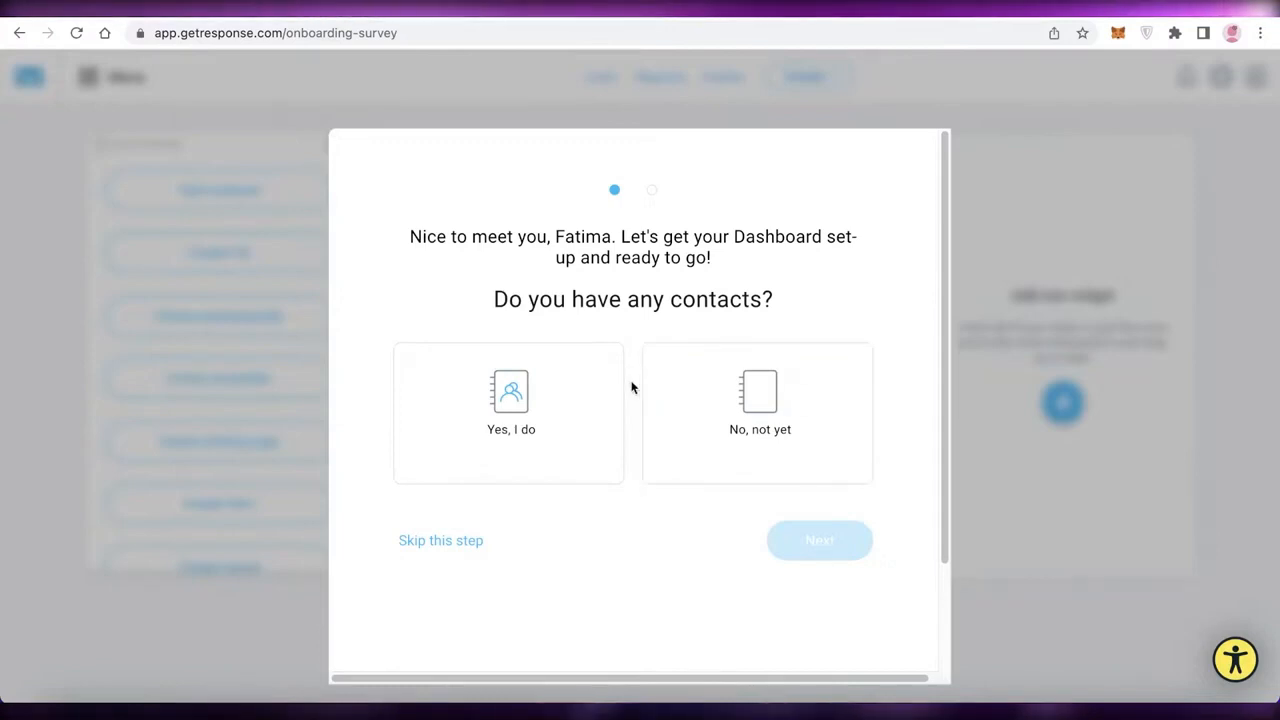
{"action": "left_click", "coordinate": [851, 394]}
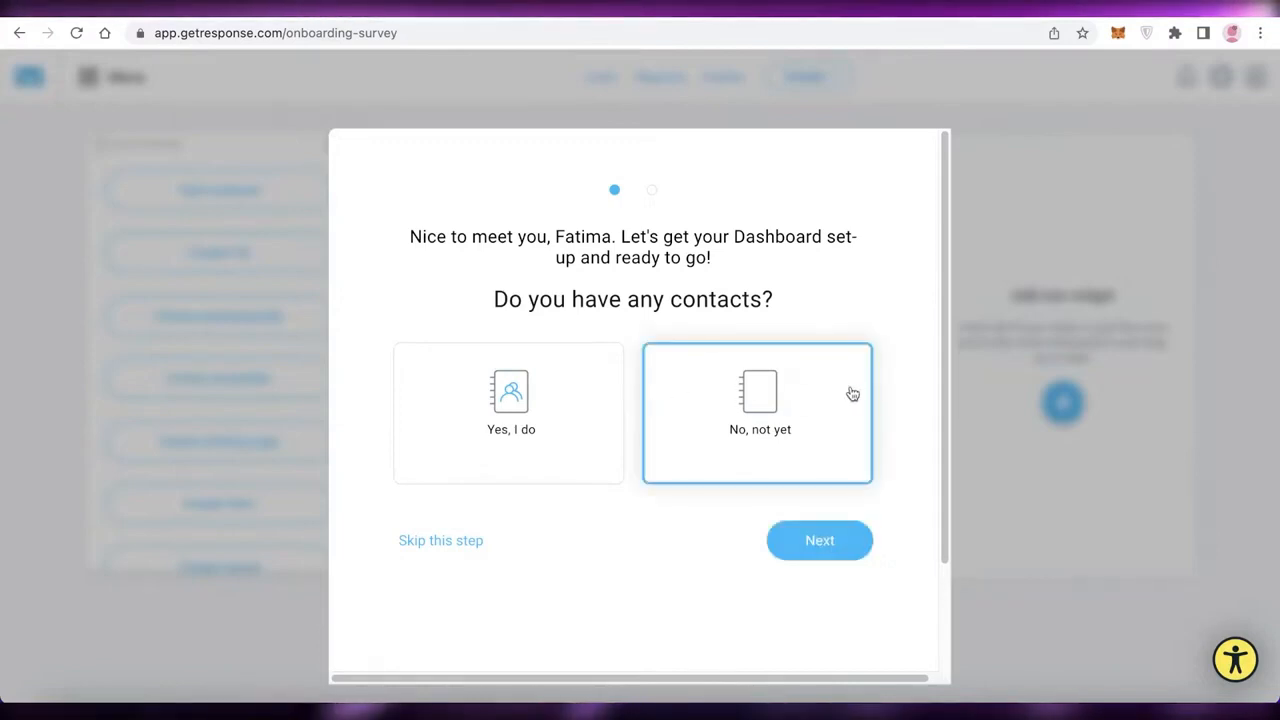
{"action": "left_click", "coordinate": [822, 546]}
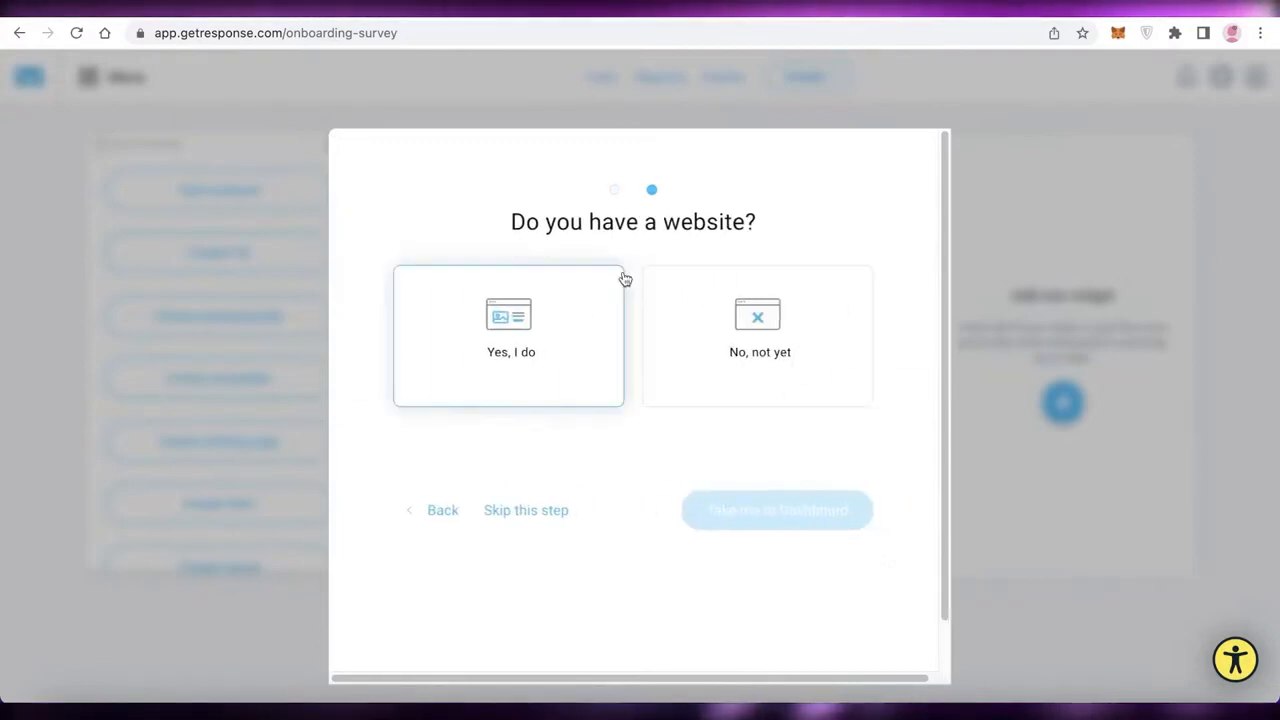
{"action": "left_click", "coordinate": [680, 288]}
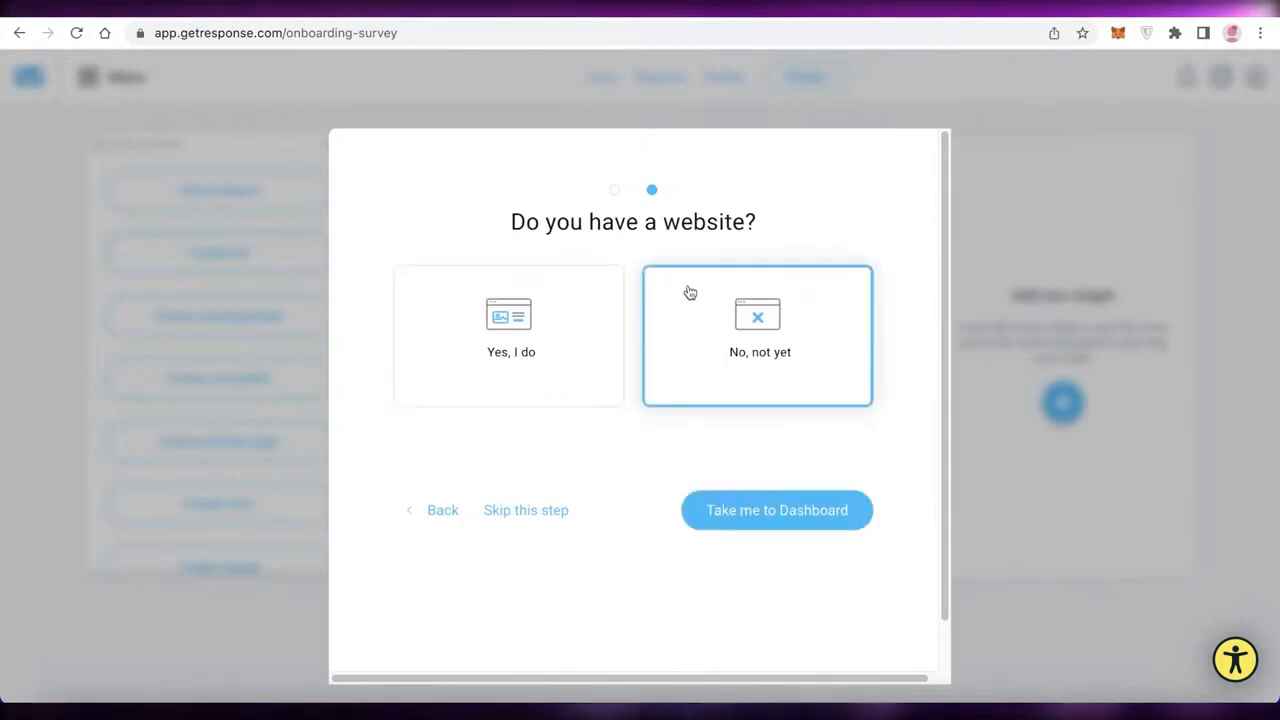
{"action": "left_click", "coordinate": [720, 505]}
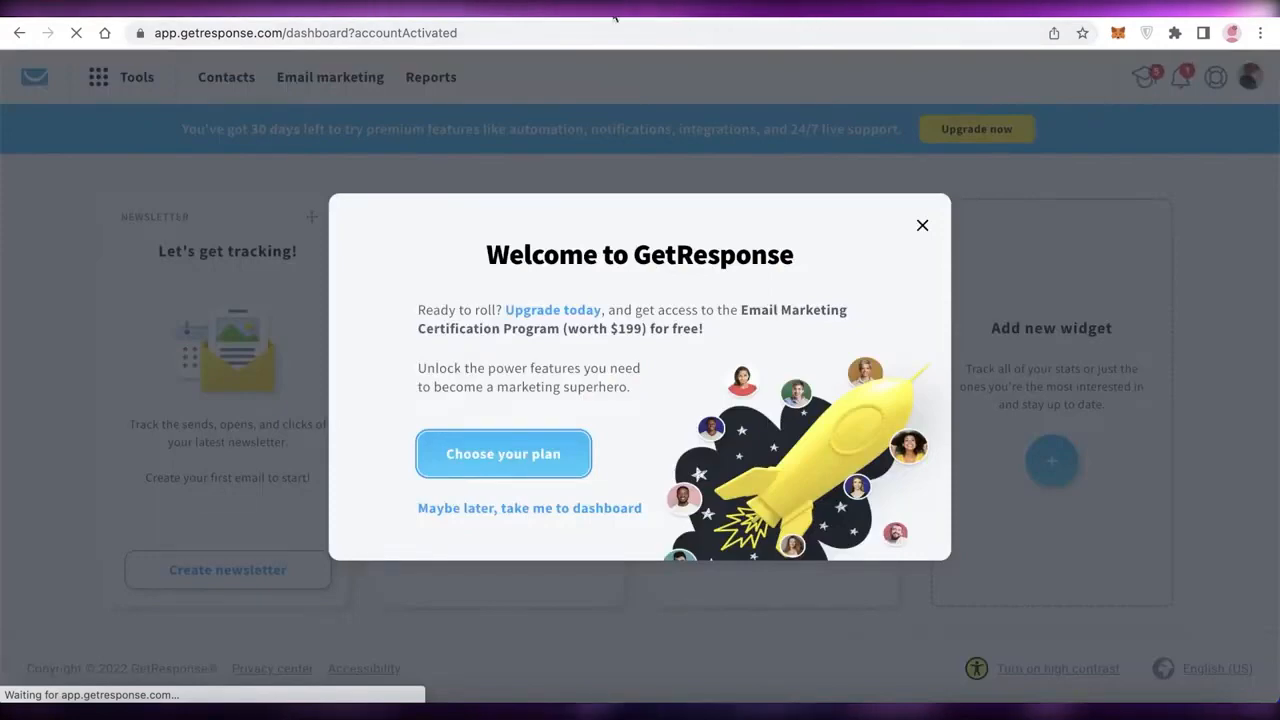
Dismiss the plan upgrade offer and choose to explore without the website tour.
{"action": "left_click", "coordinate": [923, 228]}
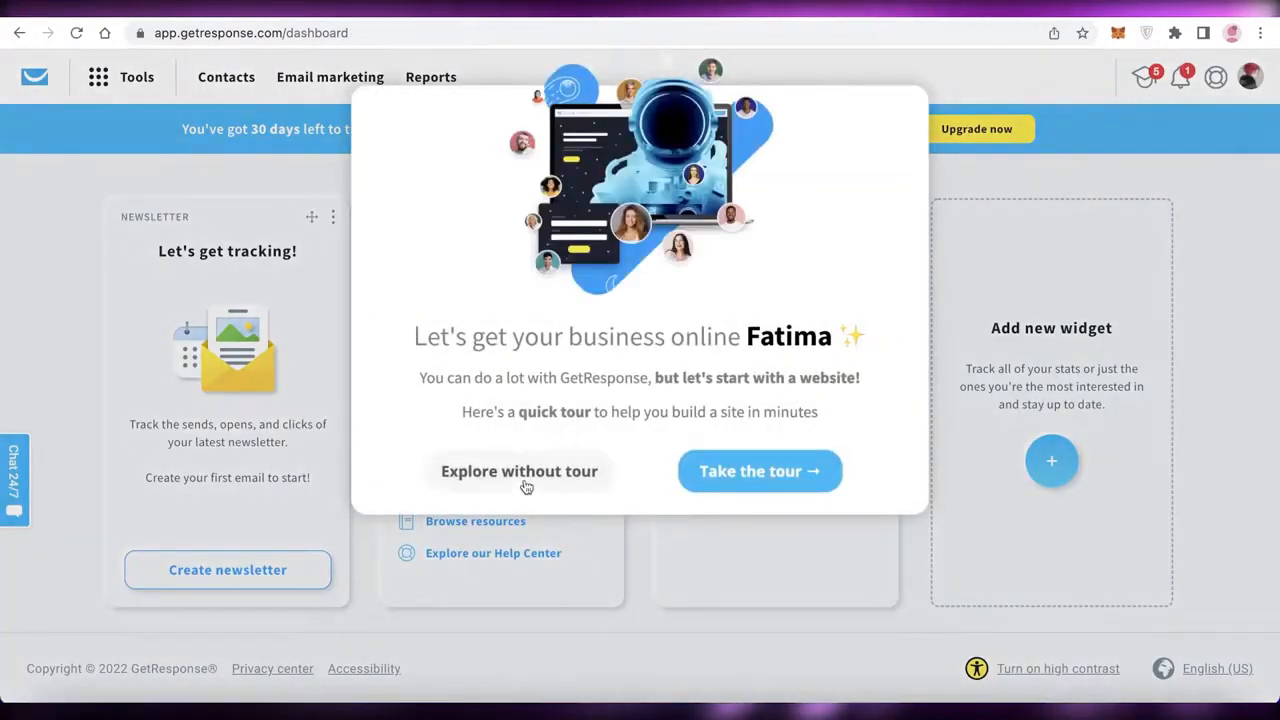
{"action": "left_click", "coordinate": [526, 480]}
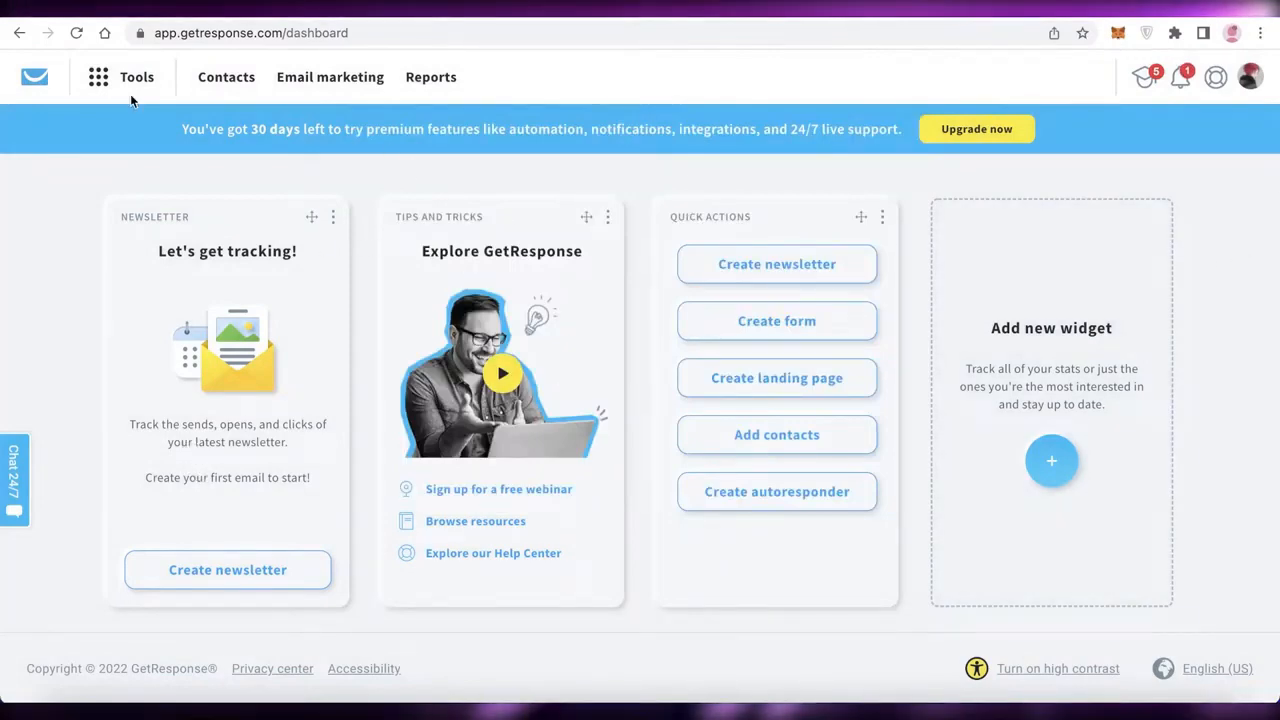
Review the list of available GetResponse tools from the dashboard, then close it.
{"action": "left_click", "coordinate": [124, 77]}
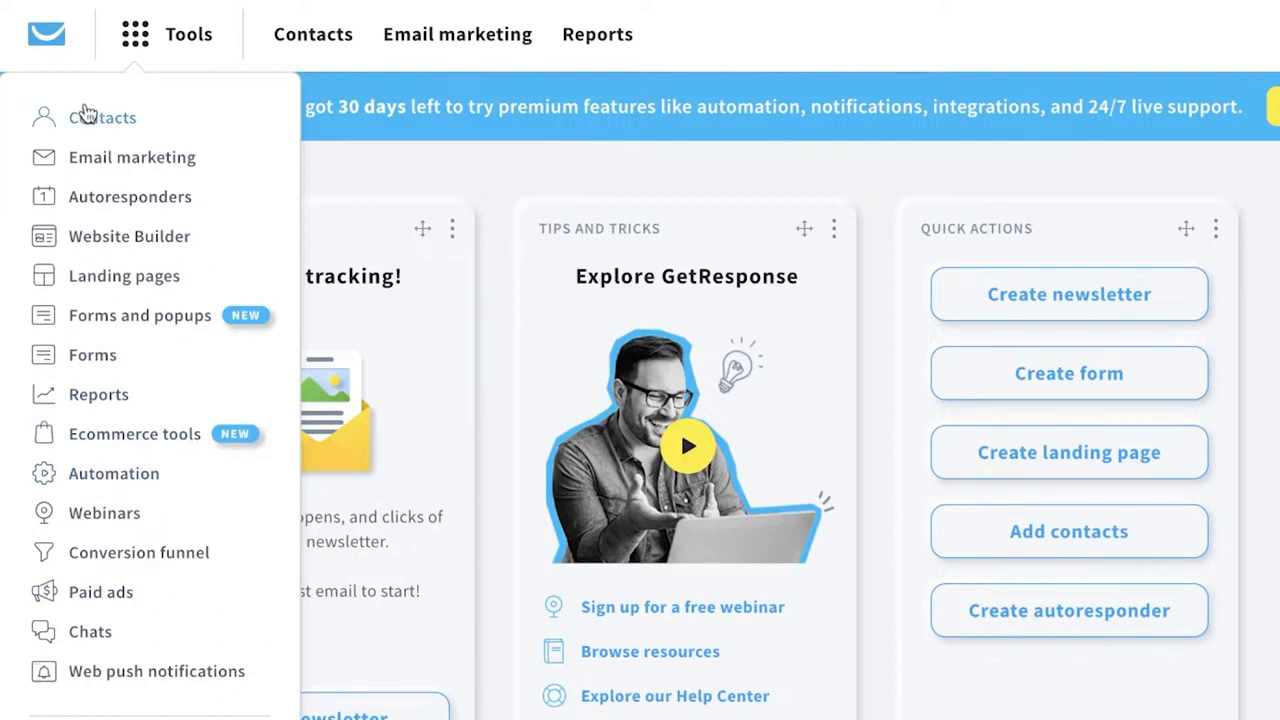
{"action": "left_click", "coordinate": [776, 88]}
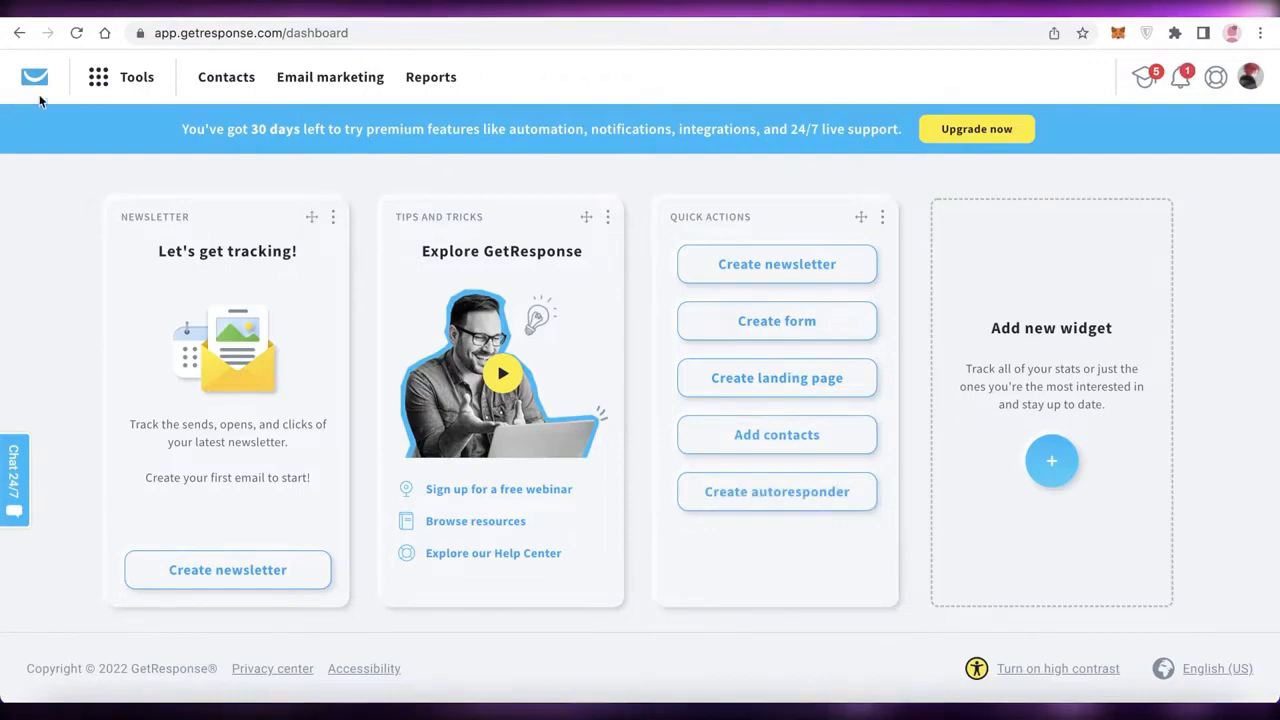
Open the Landing pages tool and start creating a landing page.
{"action": "left_click", "coordinate": [100, 76]}
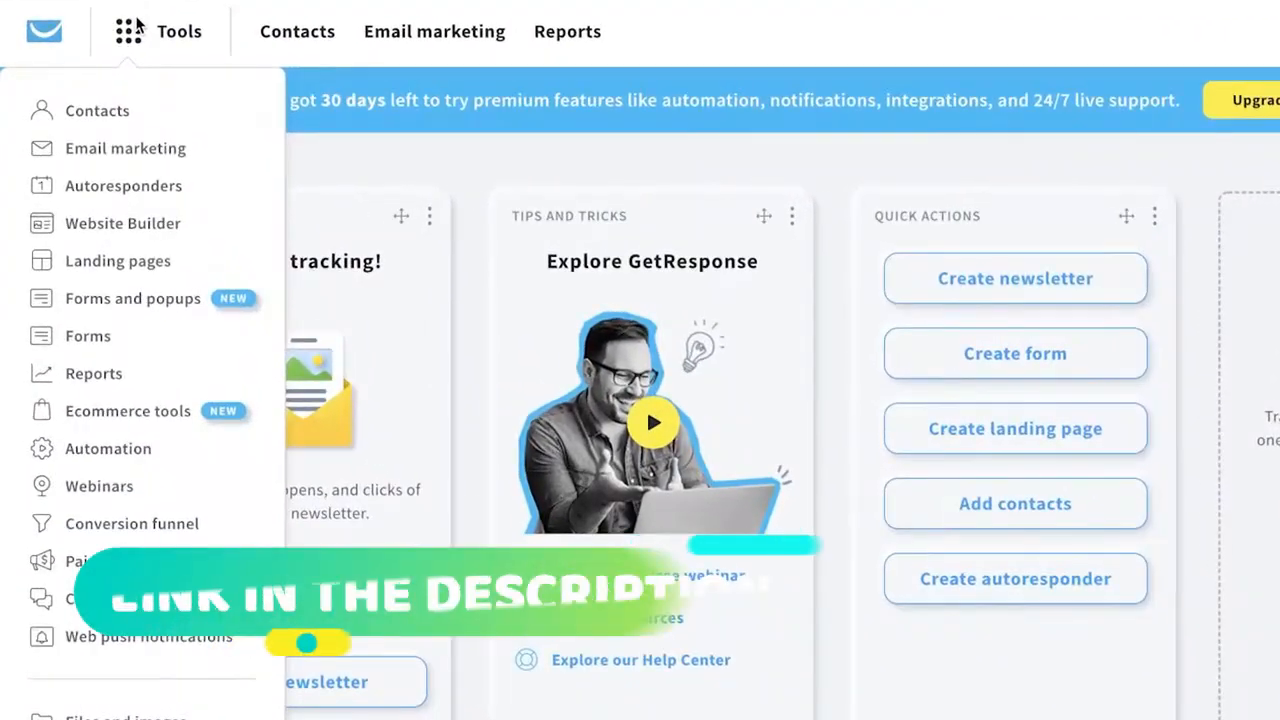
{"action": "left_click", "coordinate": [125, 263]}
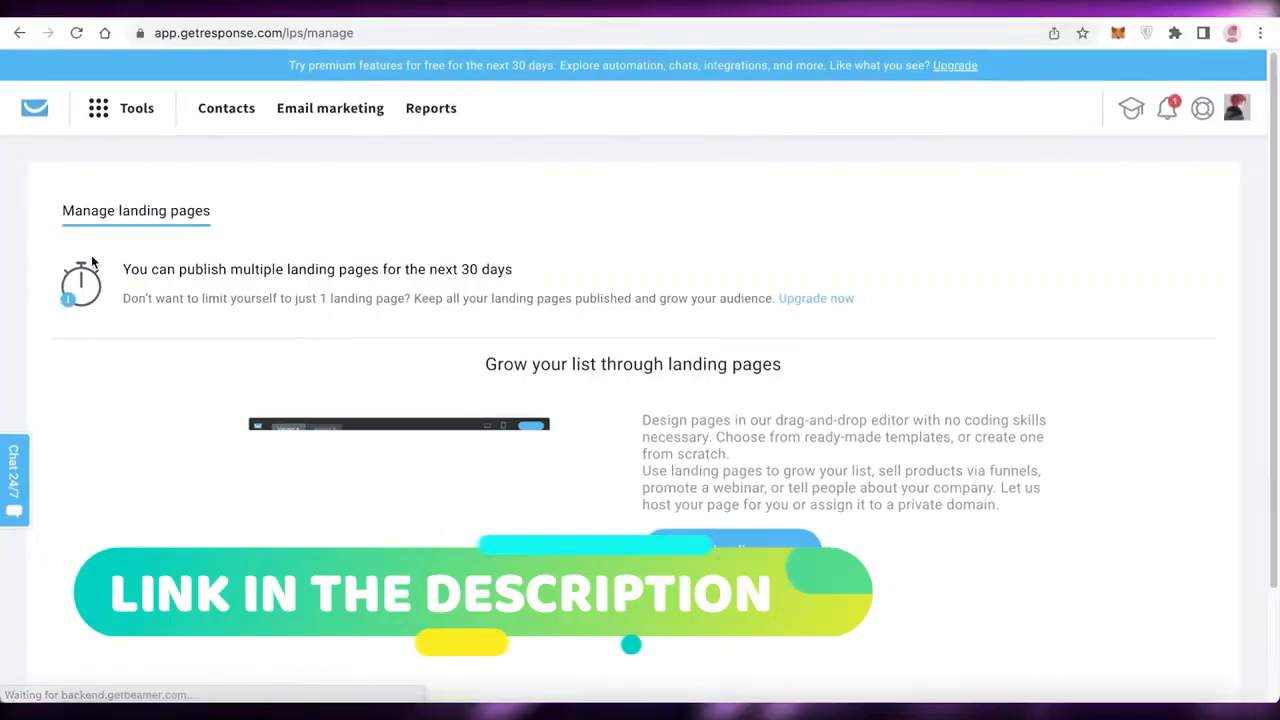
{"action": "scroll", "coordinate": [861, 304], "scroll_direction": "down", "scroll_amount": 2}
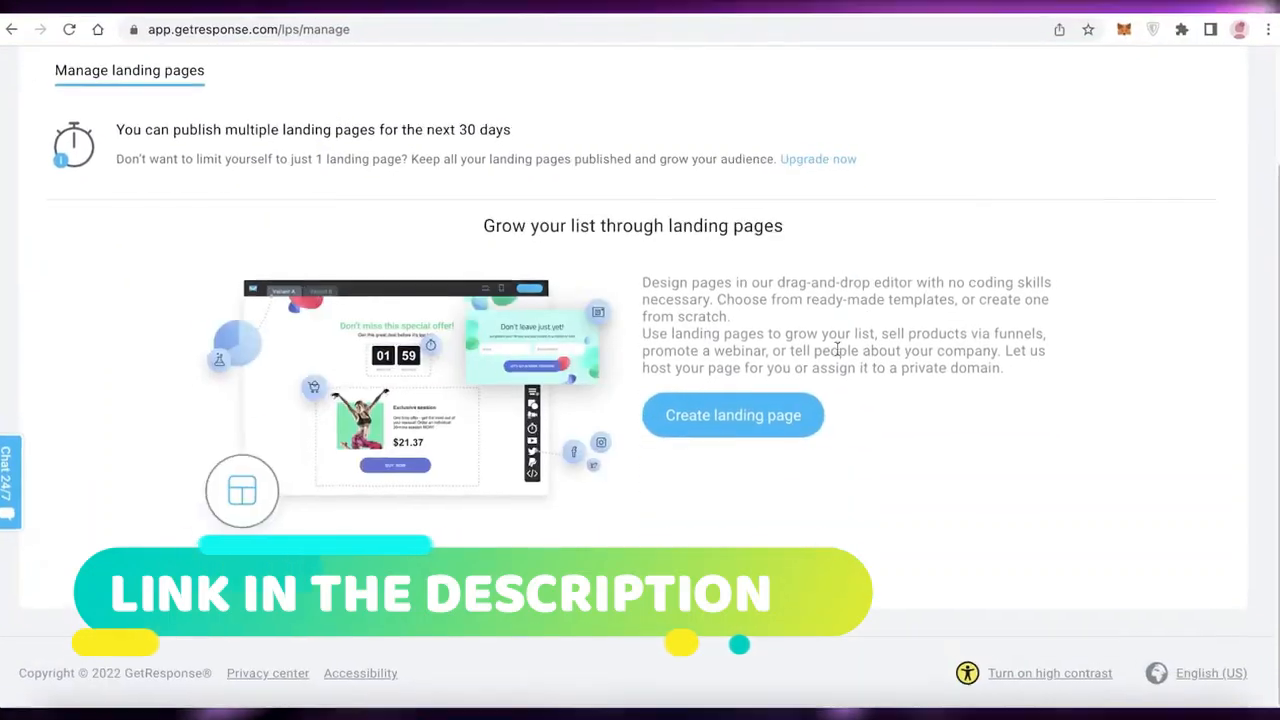
{"action": "left_click", "coordinate": [751, 426]}
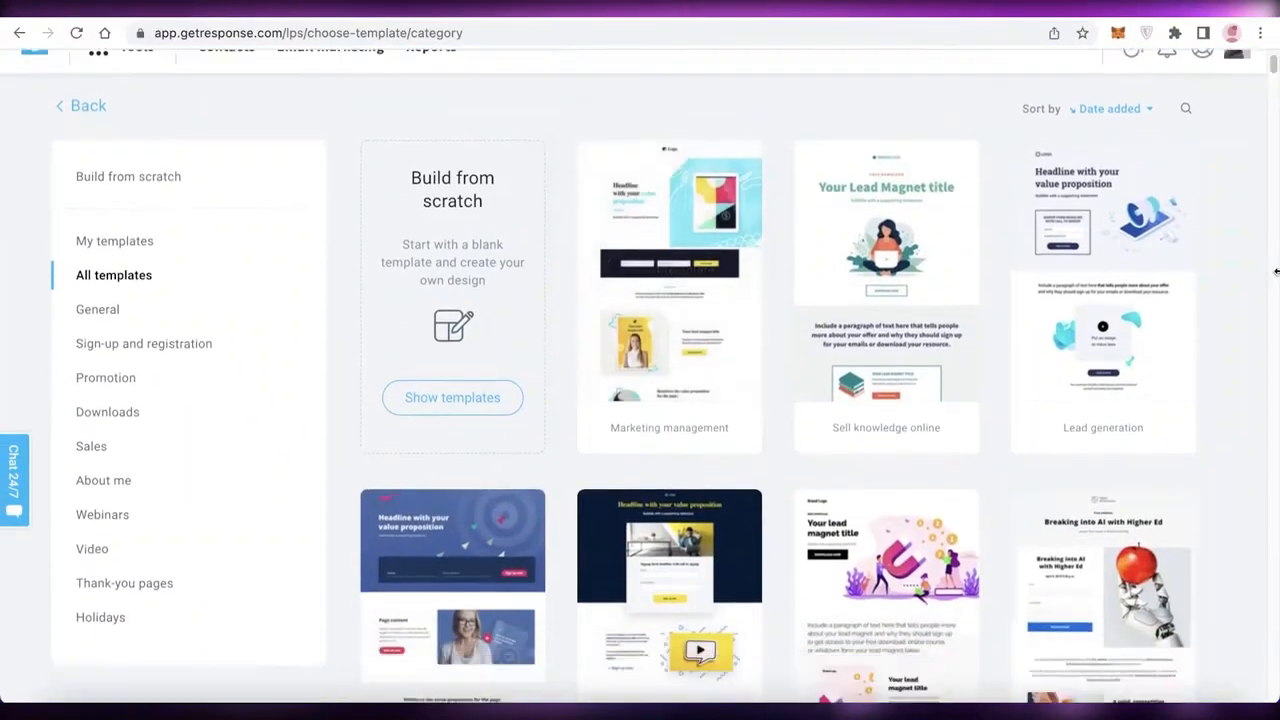
Look over the landing page template categories and the designs offered under All templates.
{"action": "scroll", "coordinate": [1276, 271], "scroll_direction": "down", "scroll_amount": 3}
{"action": "scroll", "coordinate": [1268, 276], "scroll_direction": "up", "scroll_amount": 5}
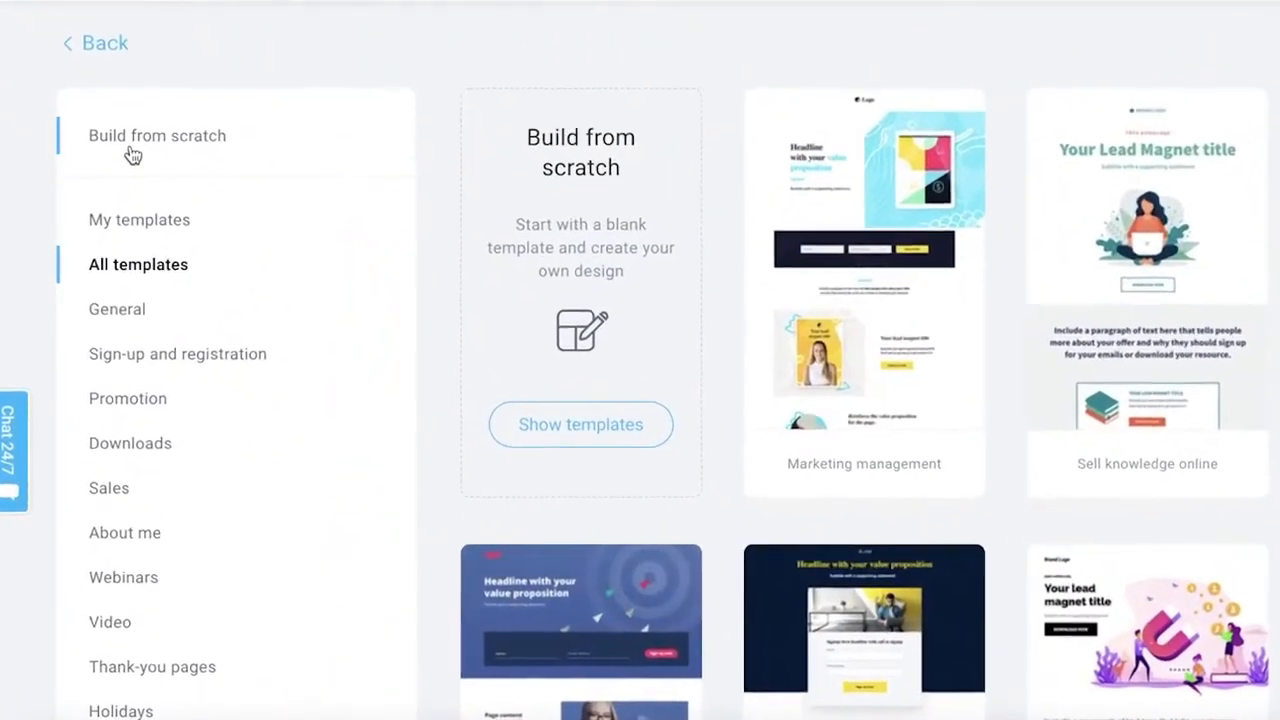
{"action": "scroll", "coordinate": [731, 177], "scroll_direction": "down", "scroll_amount": 3}
{"action": "scroll", "coordinate": [731, 177], "scroll_direction": "up", "scroll_amount": 3}
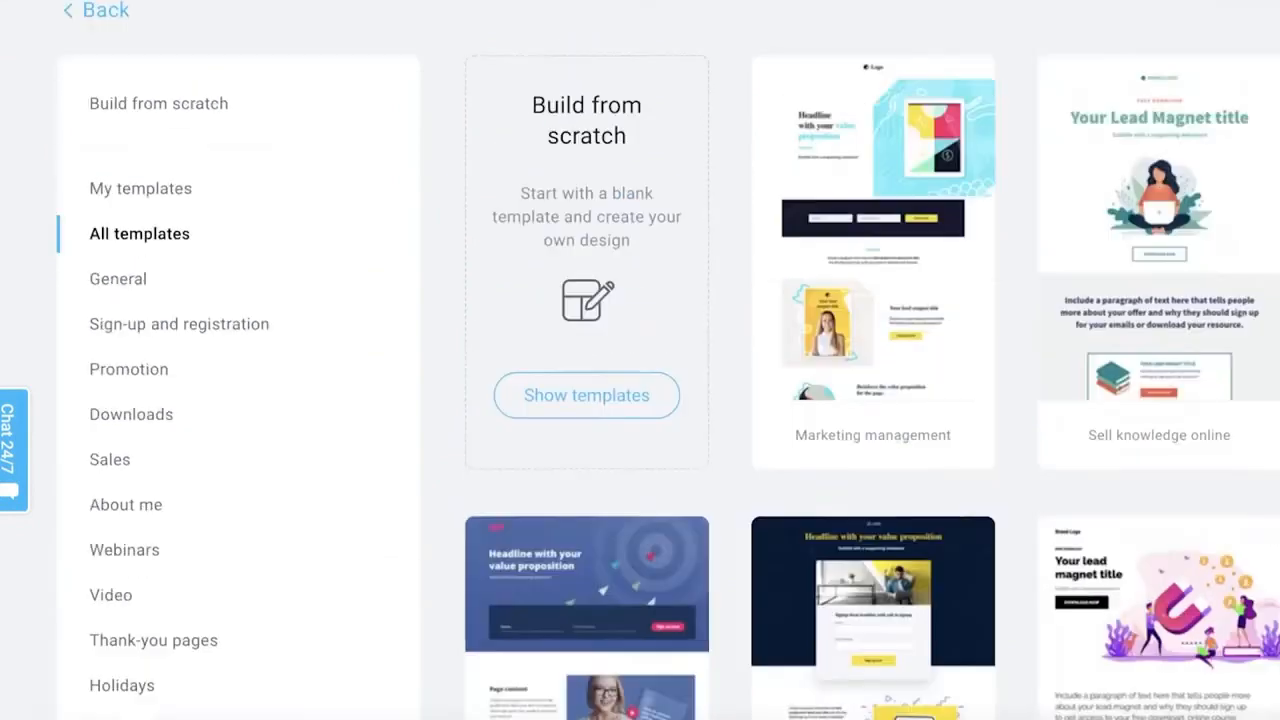
{"action": "scroll", "coordinate": [146, 191], "scroll_direction": "down", "scroll_amount": 2}
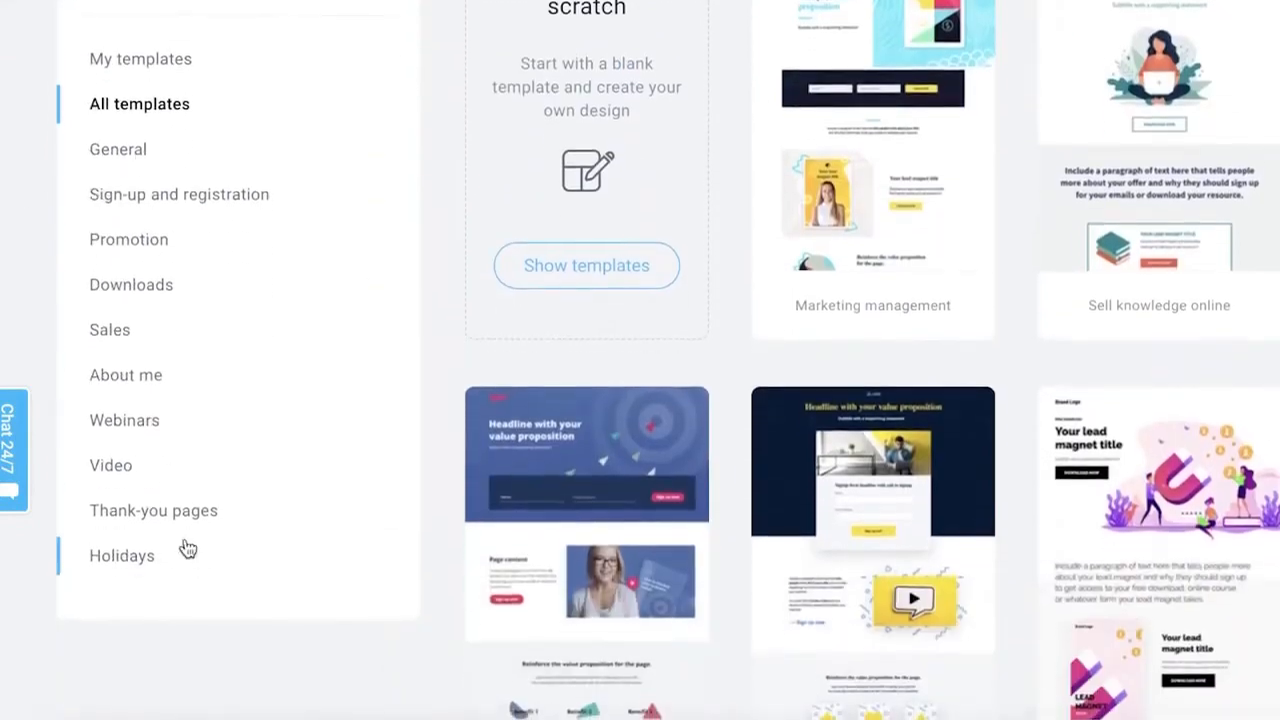
{"action": "scroll", "coordinate": [380, 470], "scroll_direction": "down", "scroll_amount": 6}
{"action": "scroll", "coordinate": [766, 406], "scroll_direction": "down", "scroll_amount": 2}
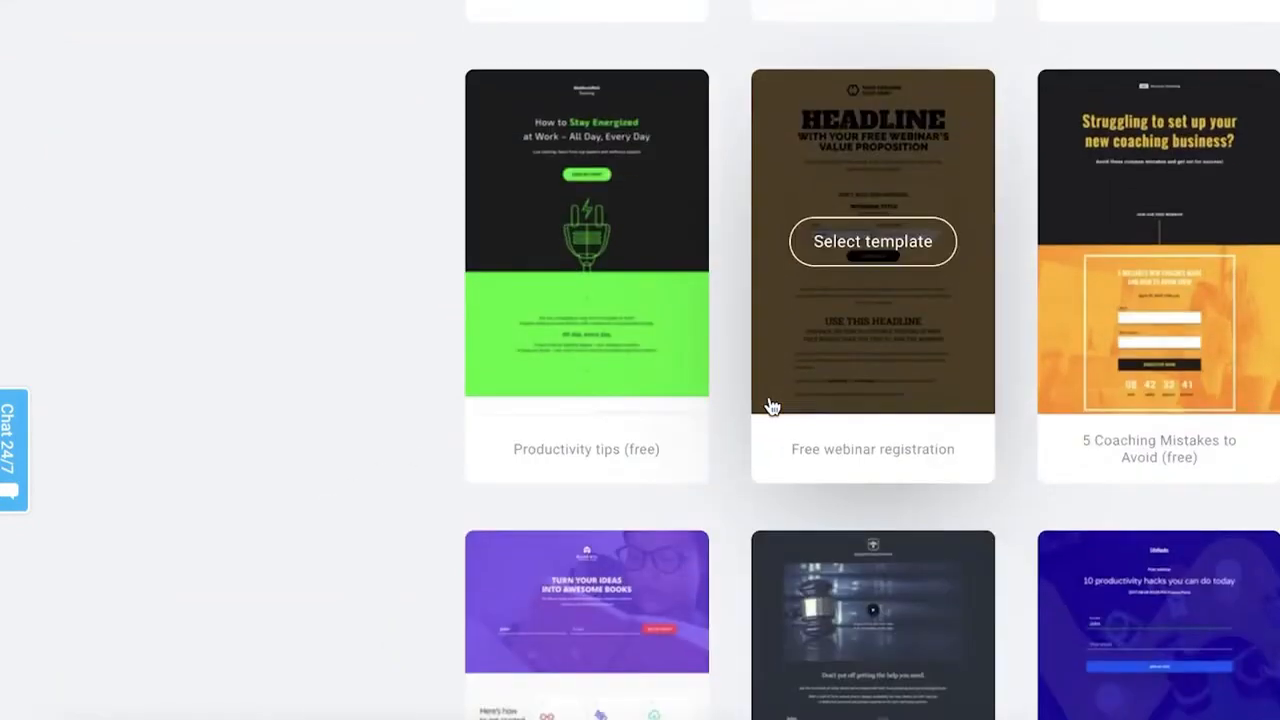
{"action": "scroll", "coordinate": [334, 397], "scroll_direction": "up", "scroll_amount": 8}
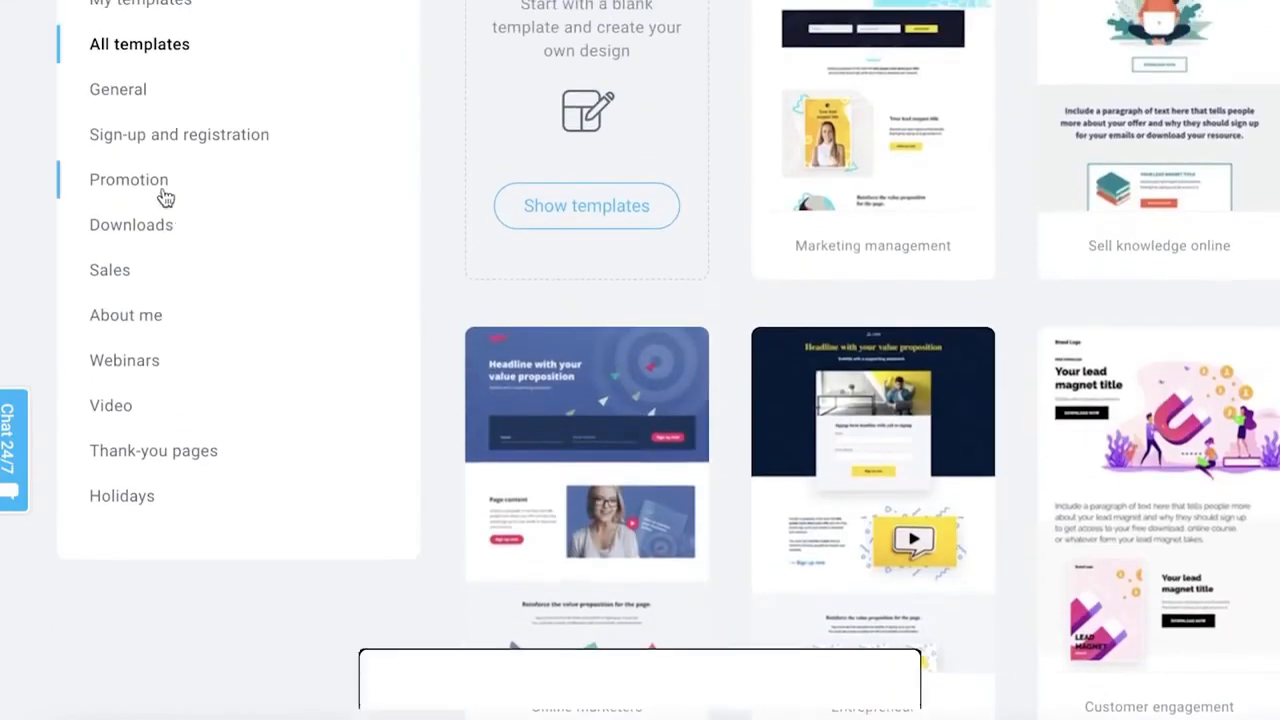
View the General, Promotion, Downloads and Sales template categories, then return to All templates.
{"action": "left_click", "coordinate": [131, 92]}
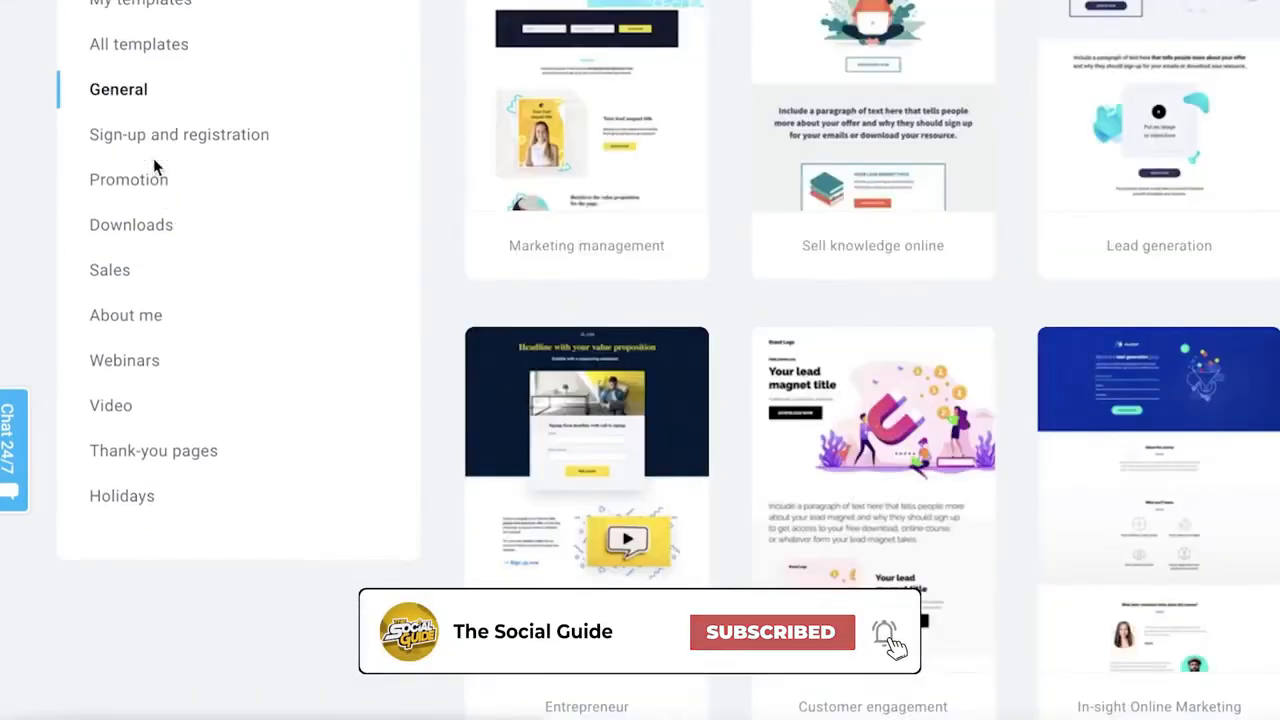
{"action": "left_click", "coordinate": [133, 200]}
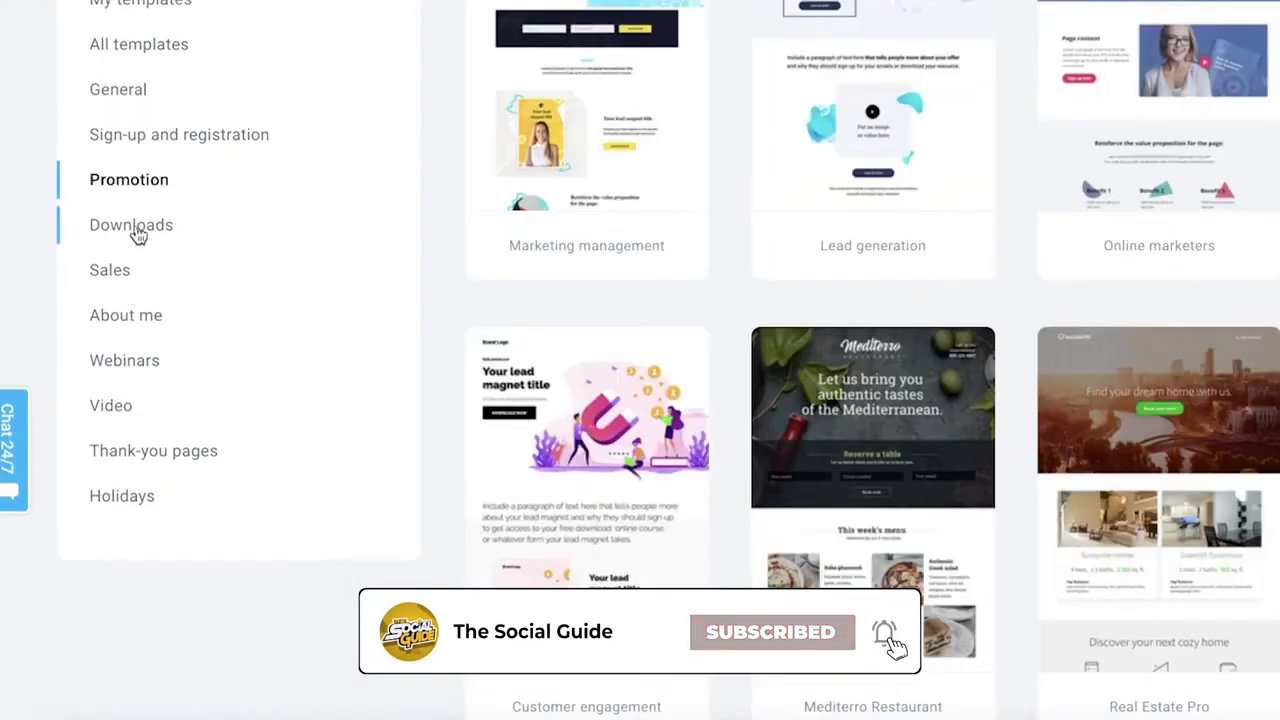
{"action": "left_click", "coordinate": [131, 236]}
{"action": "left_click", "coordinate": [112, 278]}
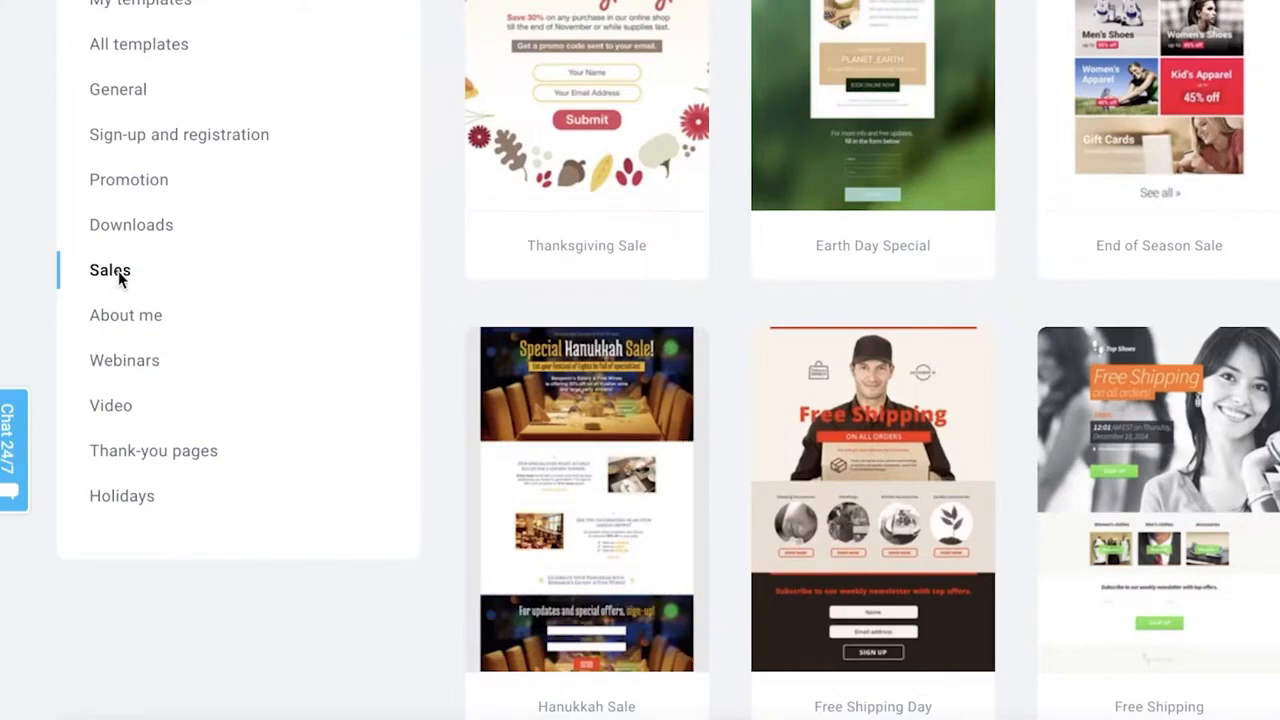
{"action": "scroll", "coordinate": [209, 178], "scroll_direction": "up", "scroll_amount": 3}
{"action": "left_click", "coordinate": [126, 270]}
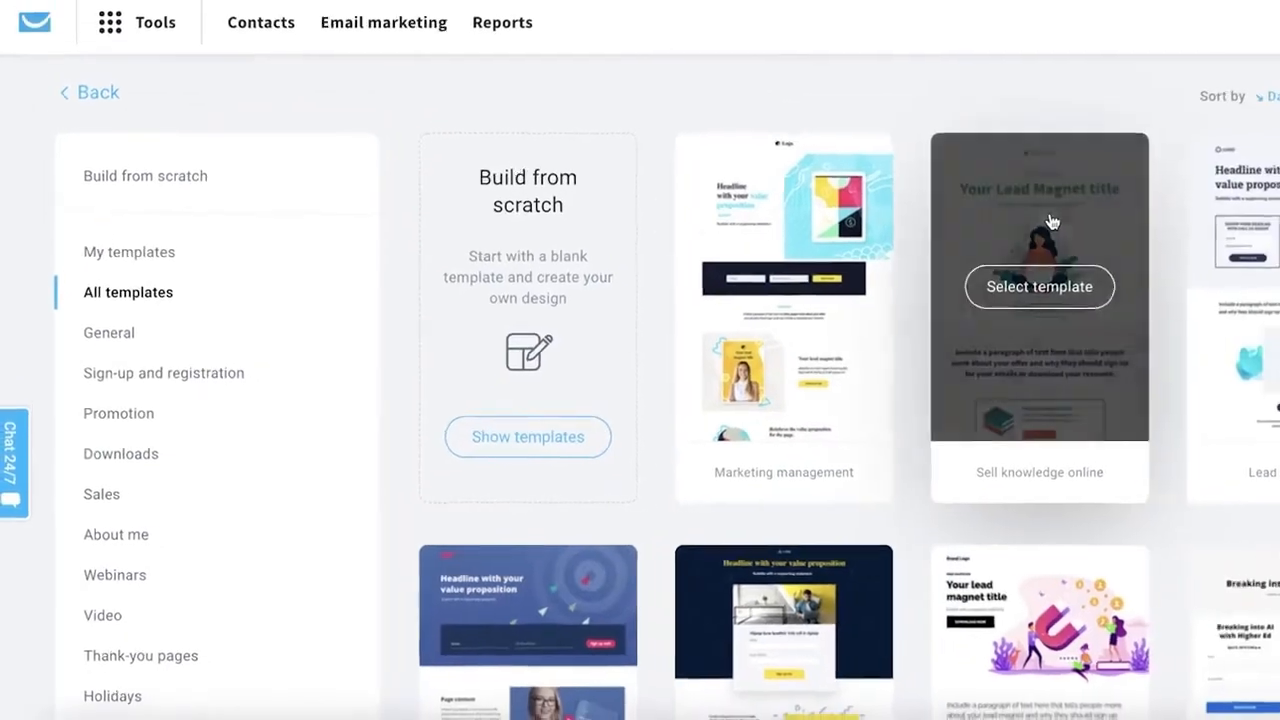
Preview the Baker's Bakery template and its thank-you page, then close the preview.
{"action": "scroll", "coordinate": [1052, 221], "scroll_direction": "down", "scroll_amount": 5}
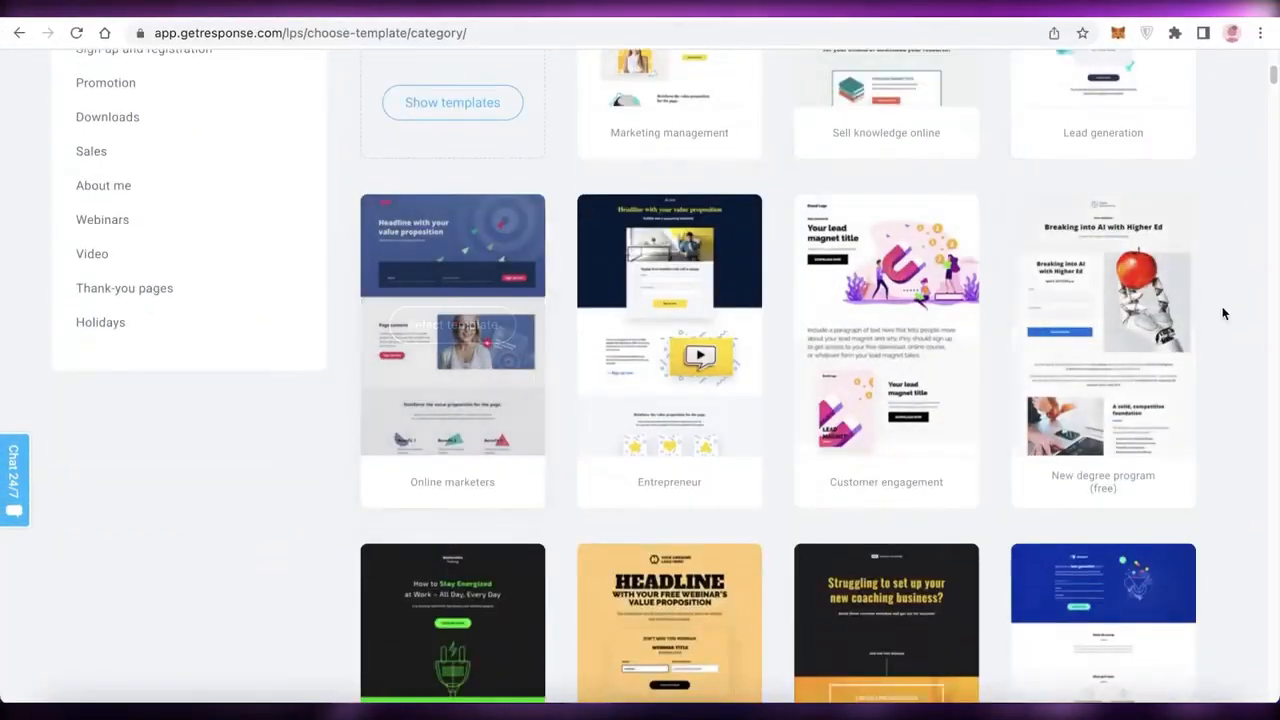
{"action": "scroll", "coordinate": [1240, 314], "scroll_direction": "down", "scroll_amount": 4}
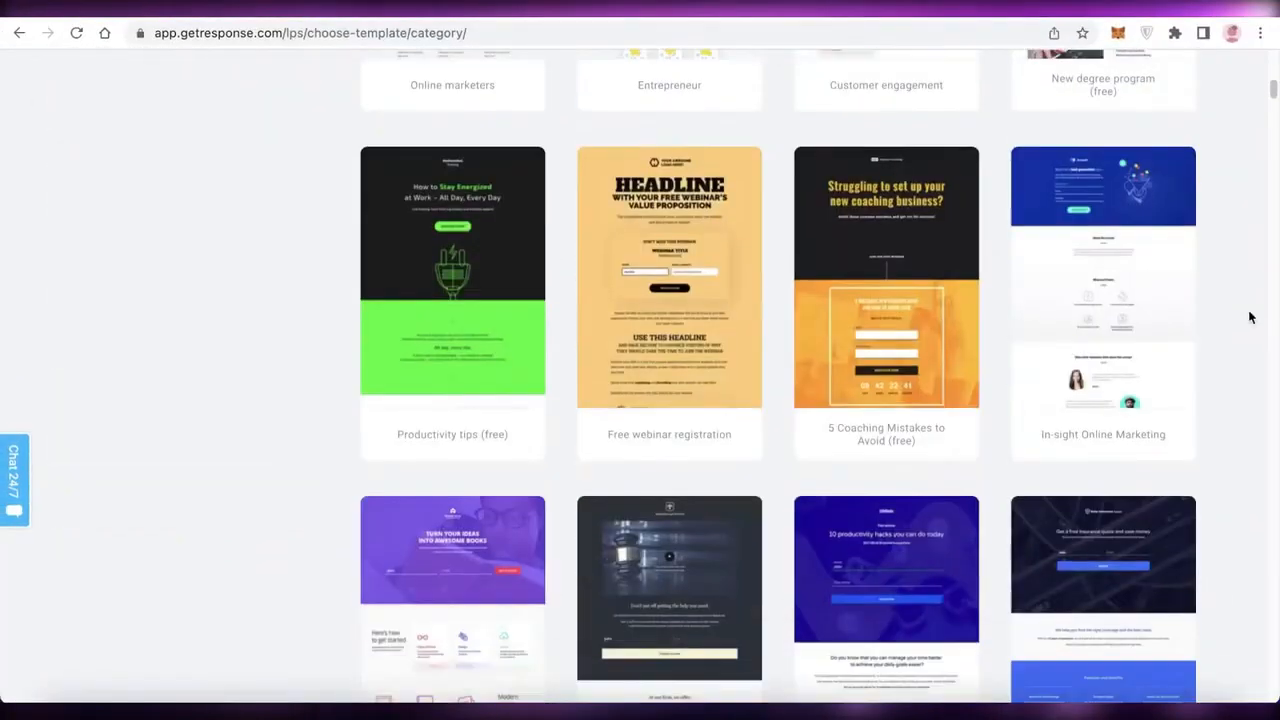
{"action": "scroll", "coordinate": [787, 366], "scroll_direction": "down", "scroll_amount": 10}
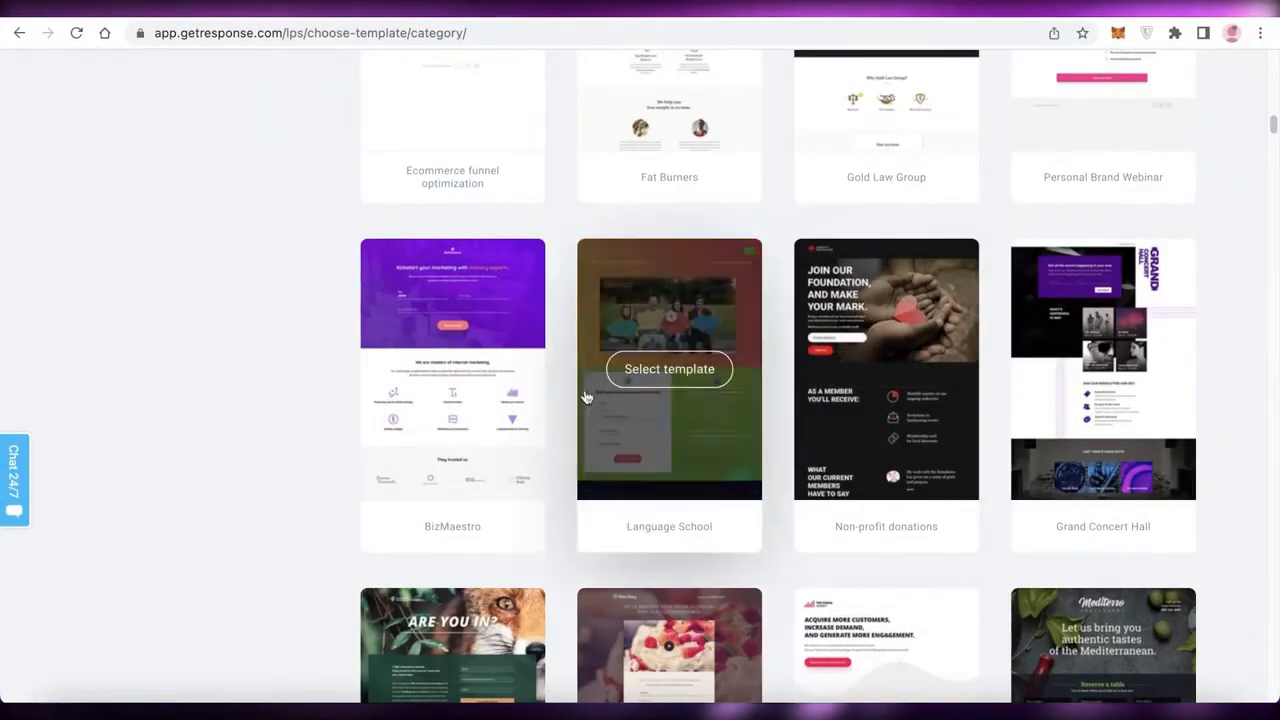
{"action": "scroll", "coordinate": [710, 403], "scroll_direction": "down", "scroll_amount": 5}
{"action": "scroll", "coordinate": [712, 403], "scroll_direction": "up", "scroll_amount": 1}
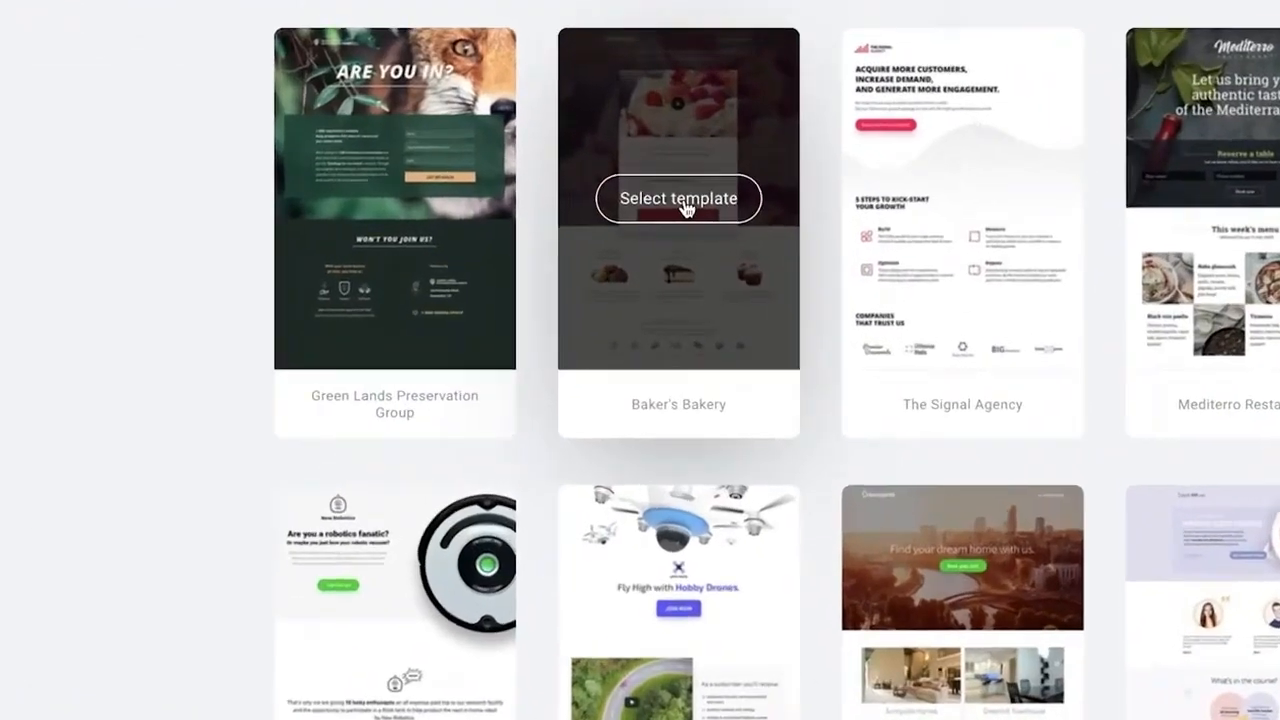
{"action": "left_click", "coordinate": [665, 212]}
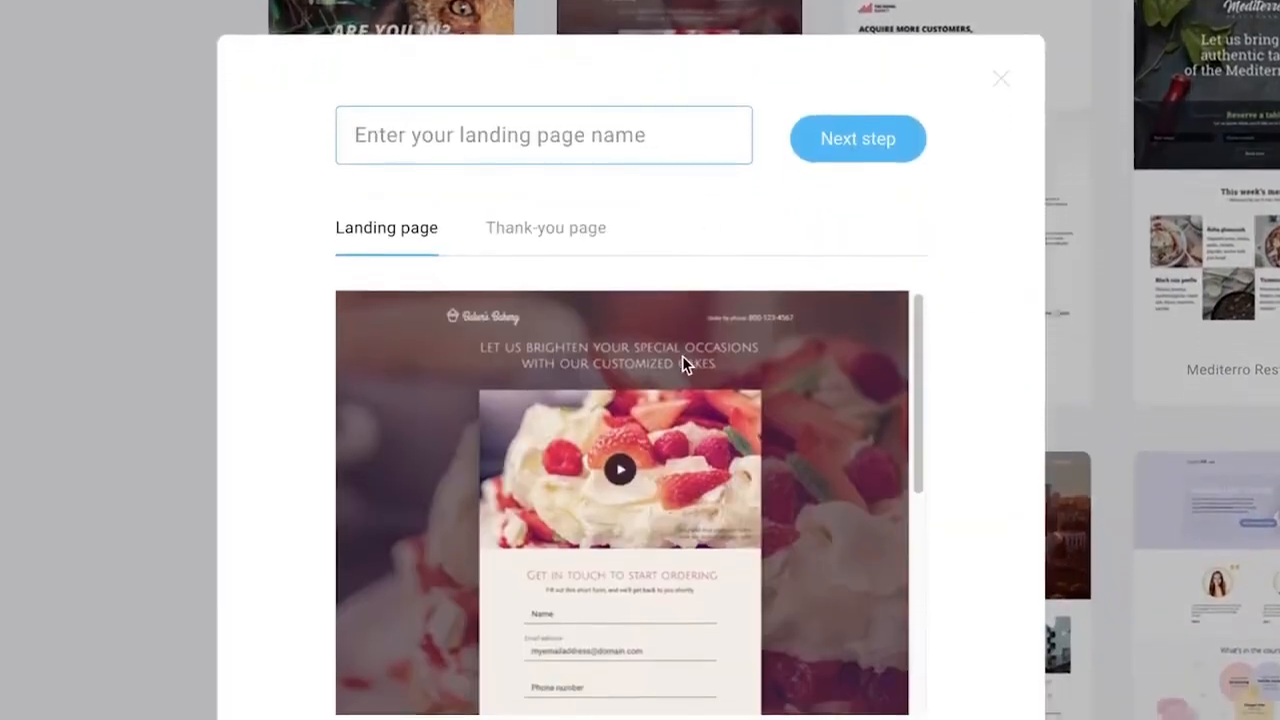
{"action": "scroll", "coordinate": [640, 370], "scroll_direction": "down", "scroll_amount": 5}
{"action": "scroll", "coordinate": [628, 366], "scroll_direction": "up", "scroll_amount": 5}
{"action": "scroll", "coordinate": [625, 363], "scroll_direction": "down", "scroll_amount": 5}
{"action": "double_click", "coordinate": [542, 200]}
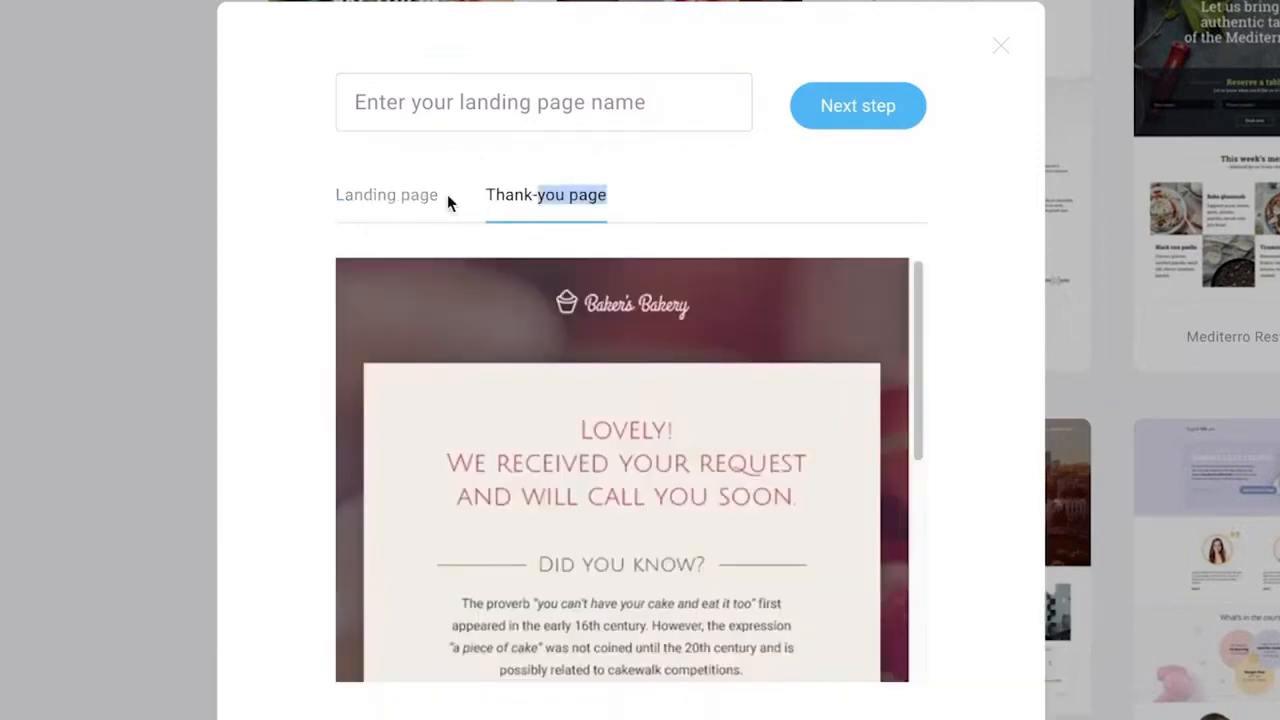
{"action": "scroll", "coordinate": [939, 375], "scroll_direction": "down", "scroll_amount": 8}
{"action": "left_click", "coordinate": [1002, 46]}
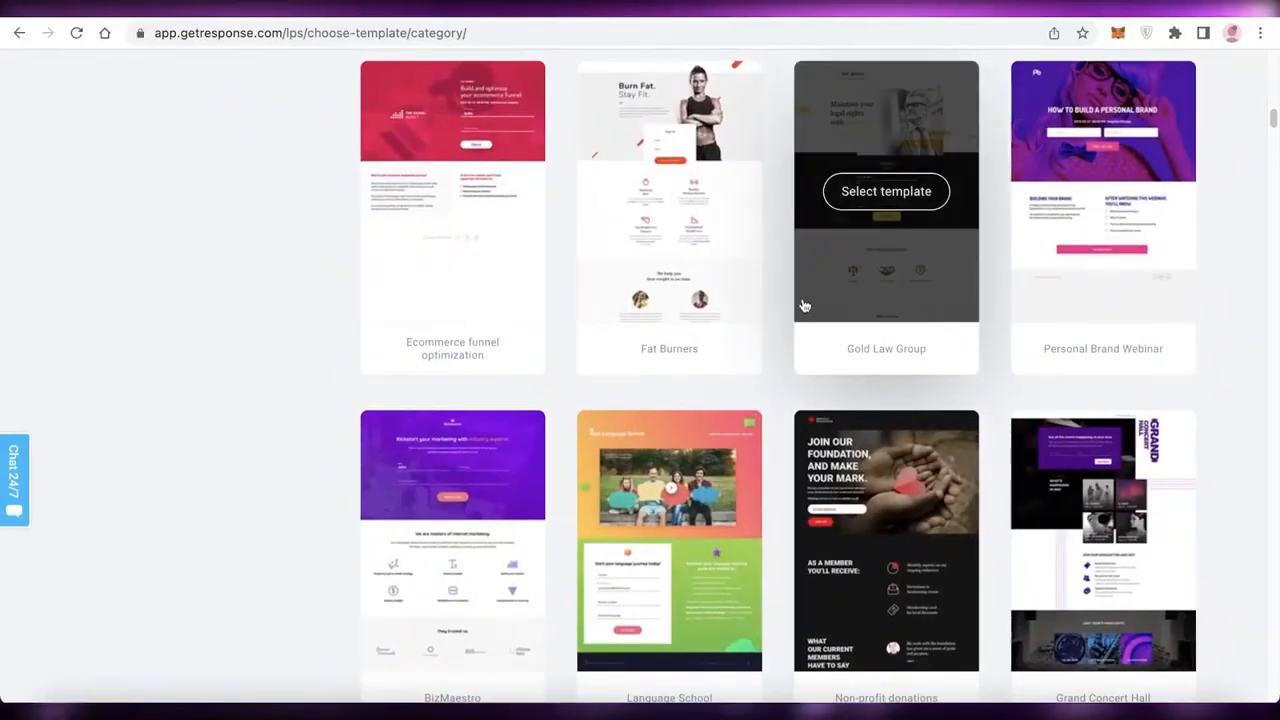
Choose the Active Gym template and preview its thank-you page and landing page.
{"action": "scroll", "coordinate": [804, 306], "scroll_direction": "up", "scroll_amount": 14}
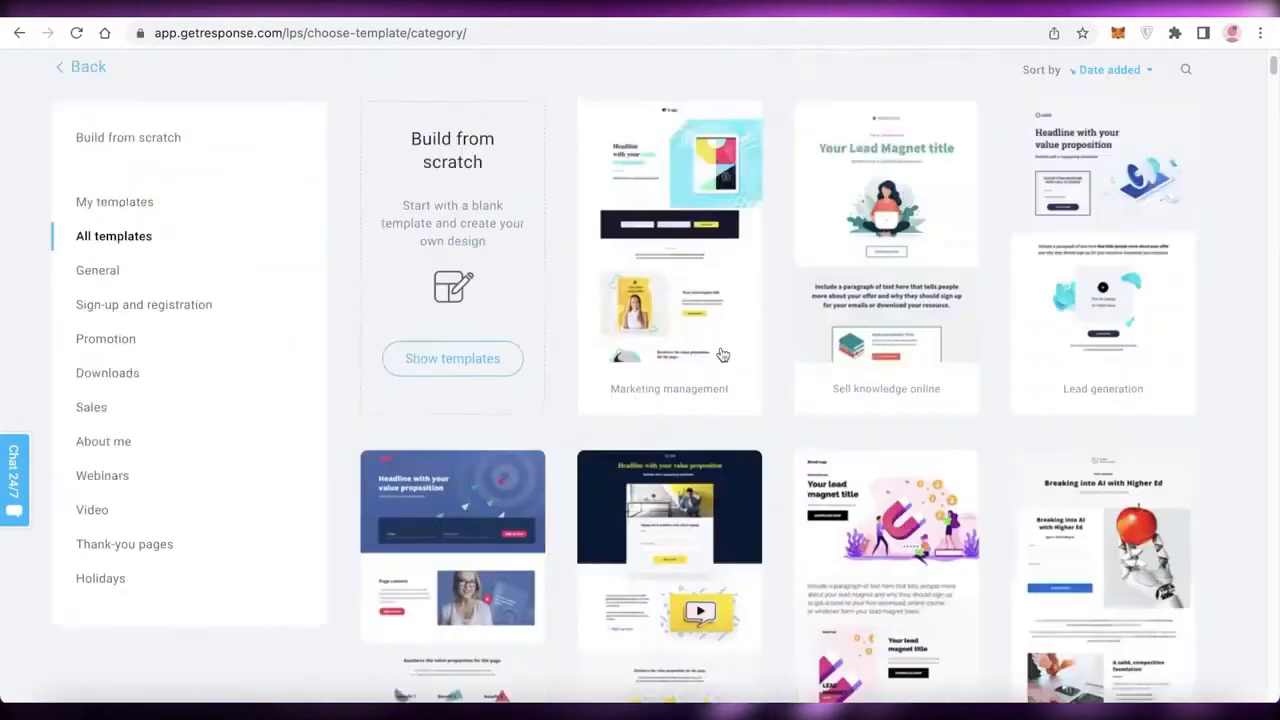
{"action": "scroll", "coordinate": [600, 355], "scroll_direction": "down", "scroll_amount": 4}
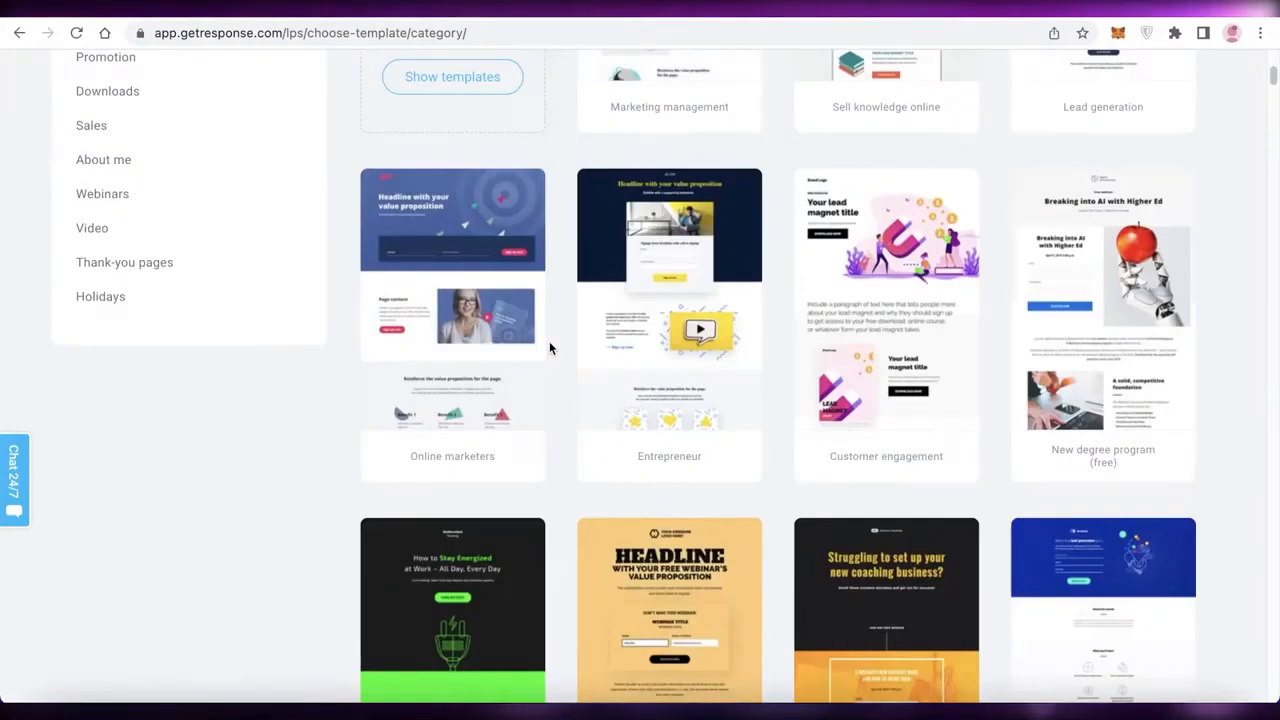
{"action": "scroll", "coordinate": [1276, 285], "scroll_direction": "down", "scroll_amount": 2}
{"action": "scroll", "coordinate": [1276, 286], "scroll_direction": "up", "scroll_amount": 2}
{"action": "scroll", "coordinate": [1276, 287], "scroll_direction": "down", "scroll_amount": 5}
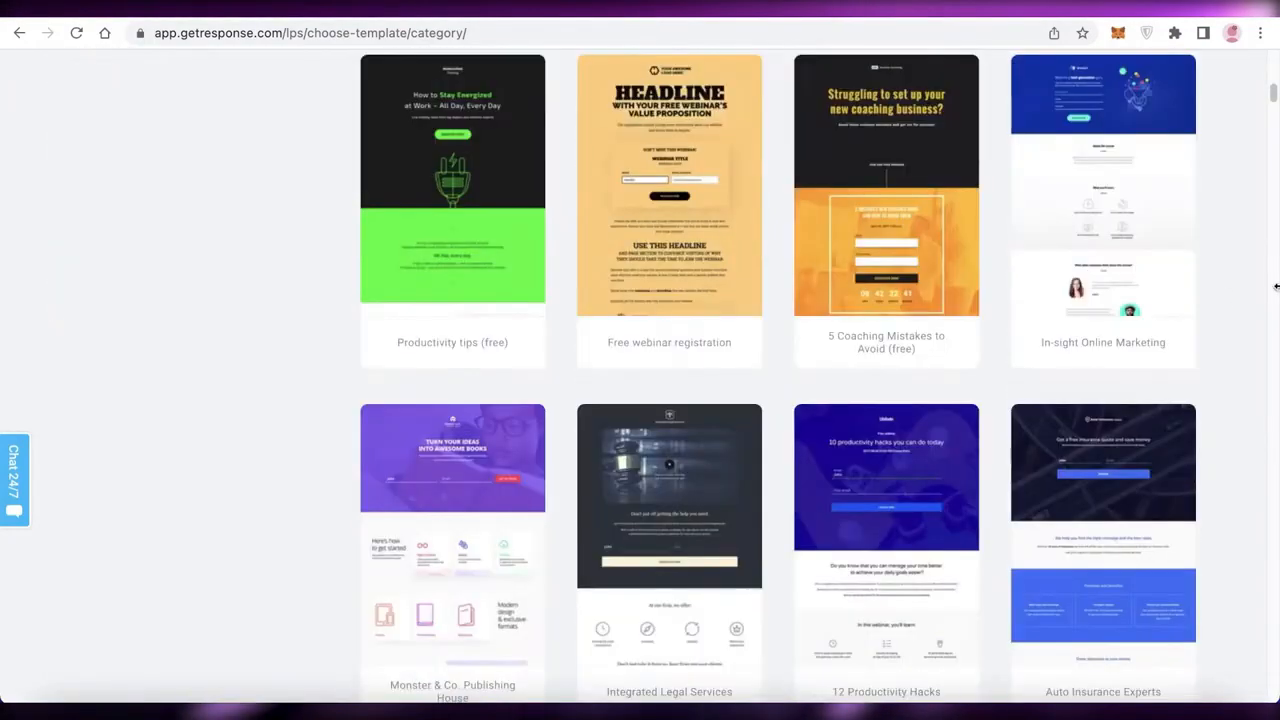
{"action": "scroll", "coordinate": [1276, 287], "scroll_direction": "down", "scroll_amount": 12}
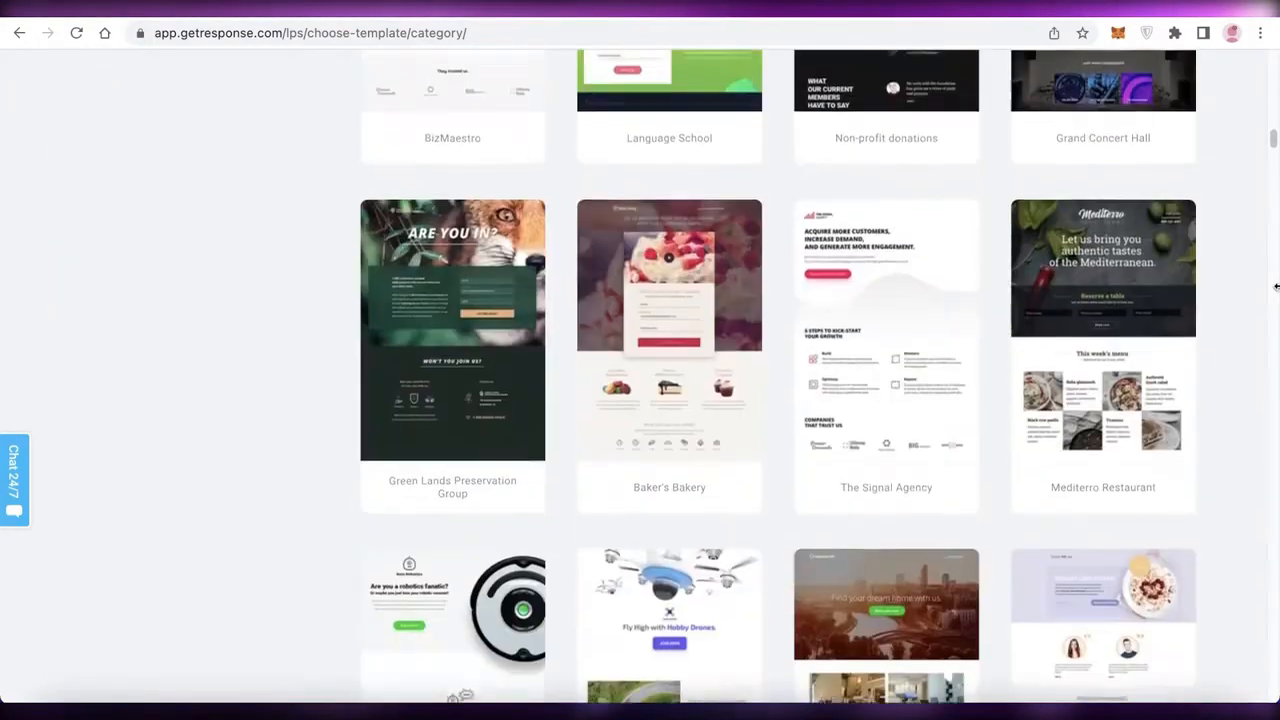
{"action": "scroll", "coordinate": [1276, 287], "scroll_direction": "down", "scroll_amount": 9}
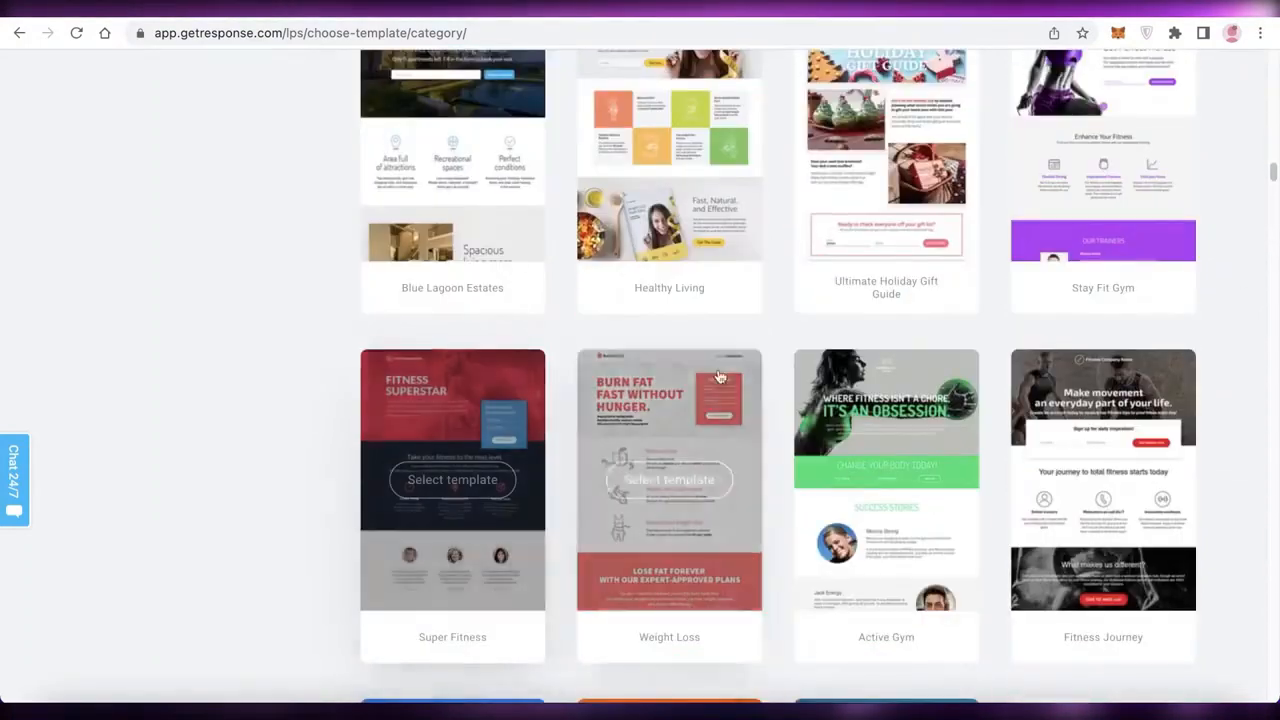
{"action": "scroll", "coordinate": [730, 350], "scroll_direction": "down", "scroll_amount": 1}
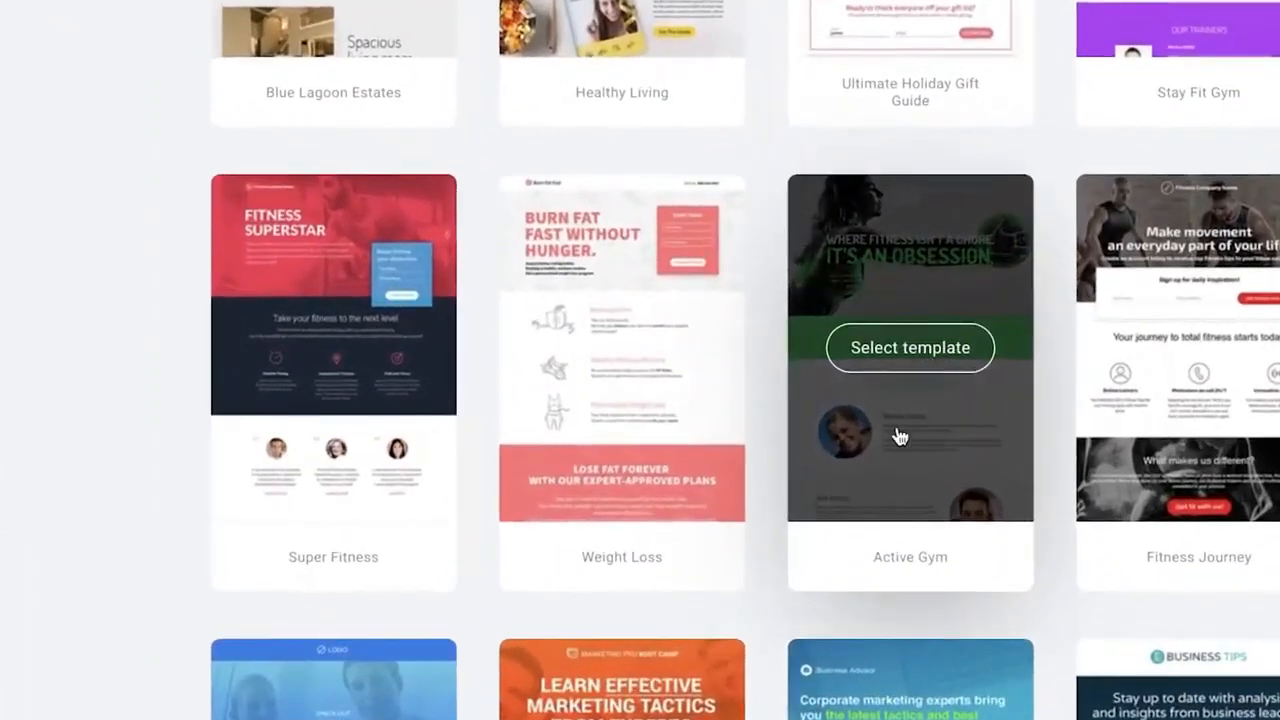
{"action": "left_click", "coordinate": [862, 360]}
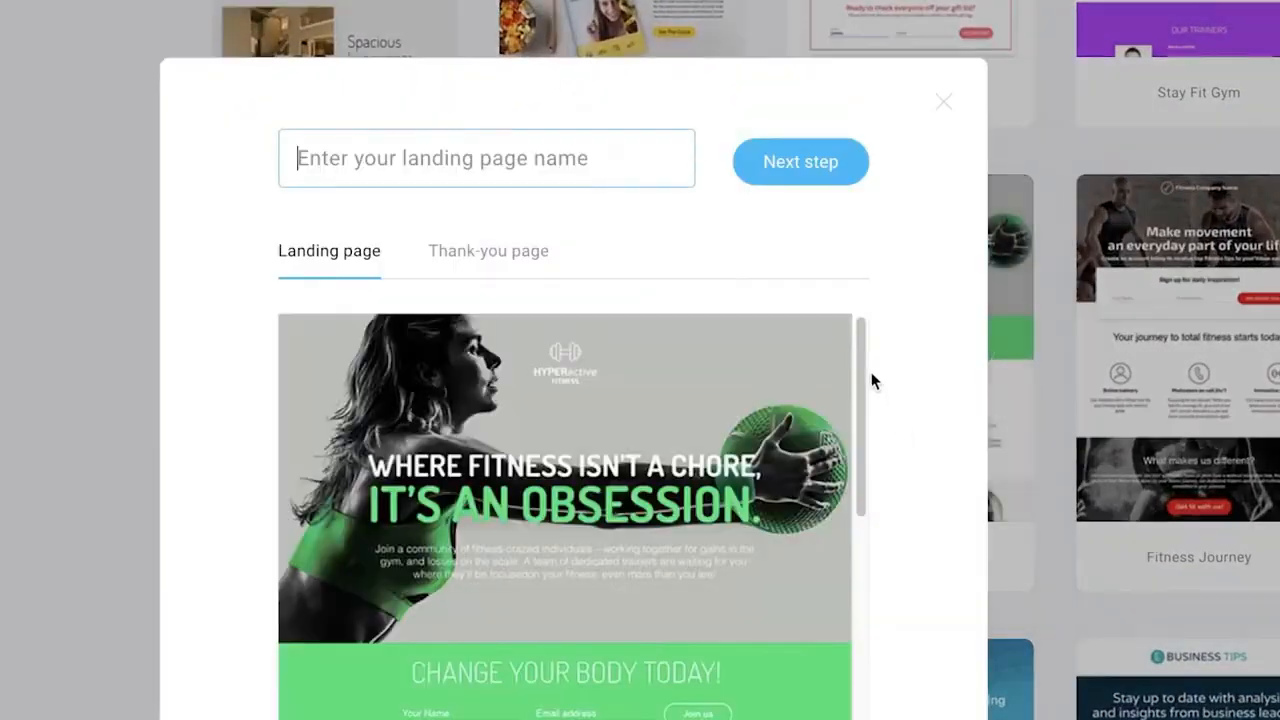
{"action": "left_click", "coordinate": [550, 256]}
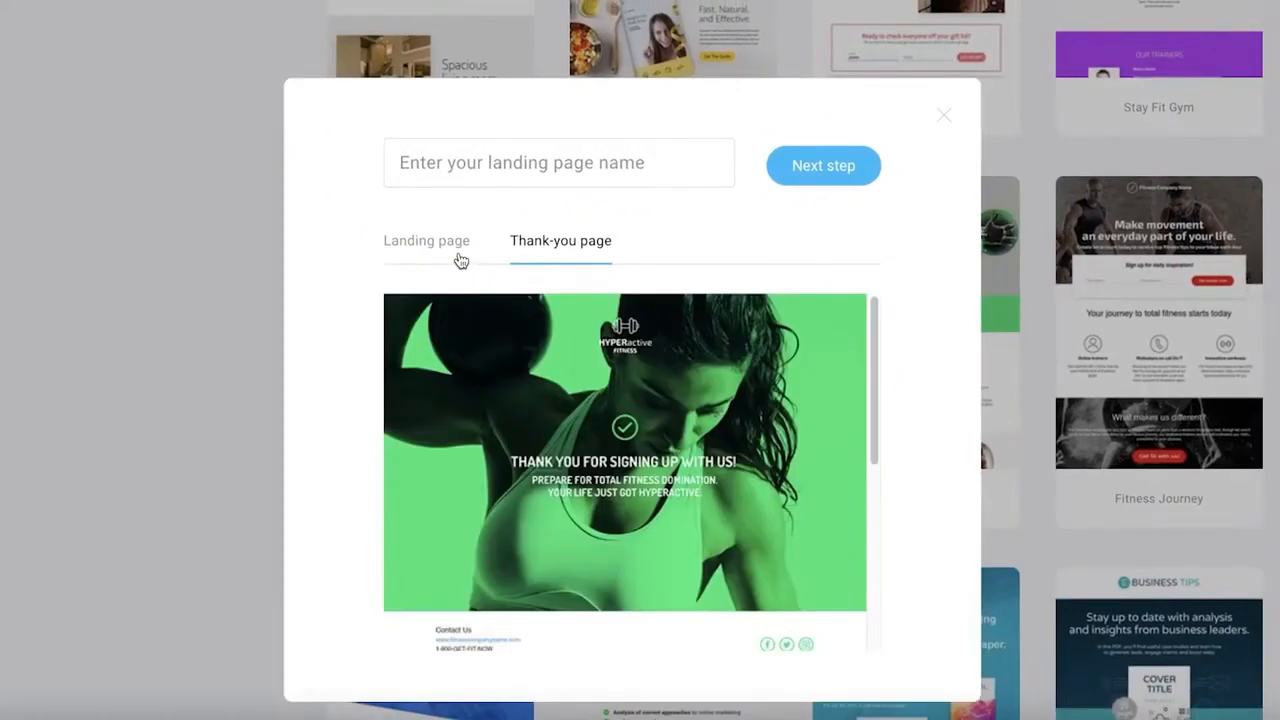
{"action": "left_click", "coordinate": [365, 251]}
Name the landing page "Janes Gym" and continue to the page editor.
{"action": "left_click", "coordinate": [555, 170]}
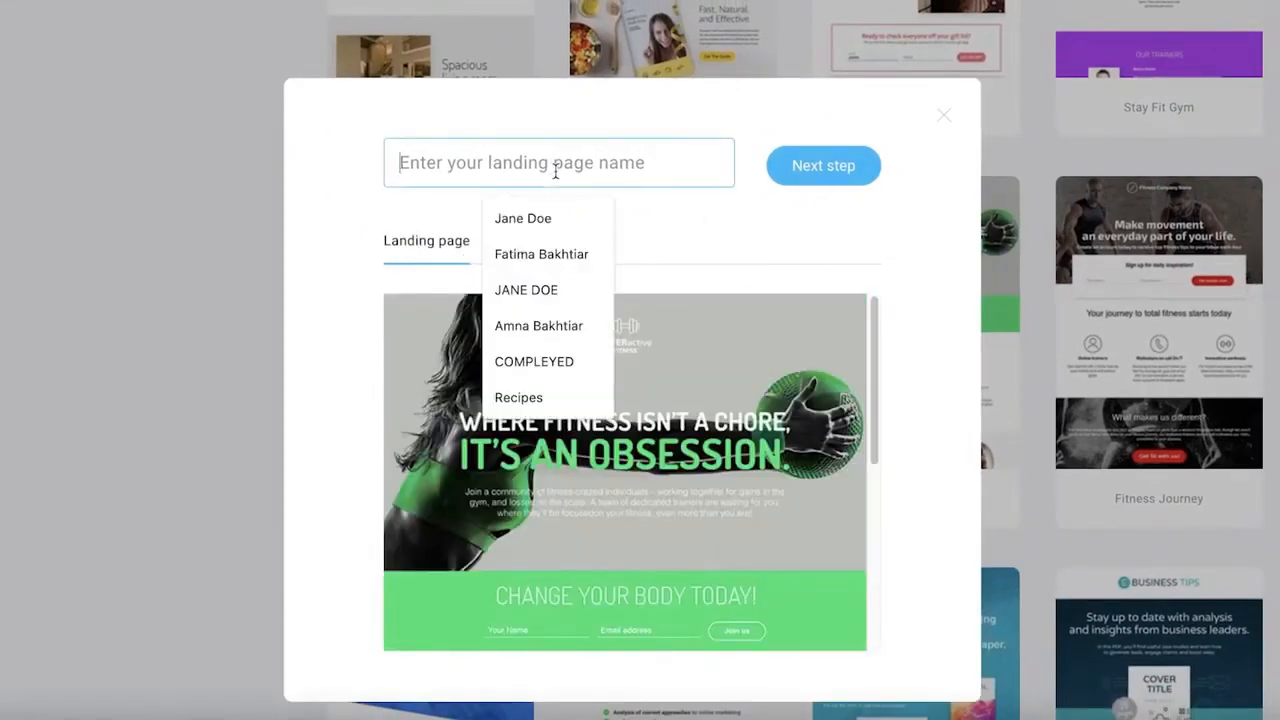
{"action": "type", "text": "S"}
{"action": "type", "text": "Jan"}
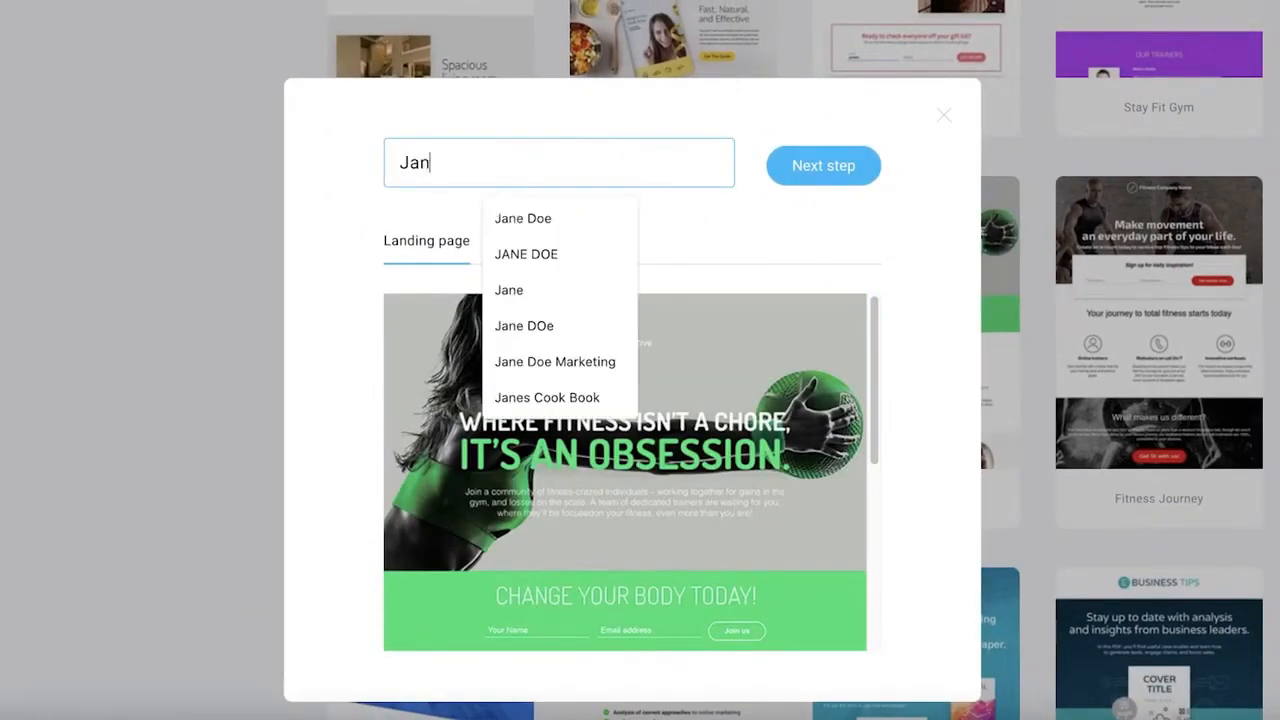
{"action": "key", "text": "BackSpace"}
{"action": "key", "text": "BackSpace"}
{"action": "type", "text": "anes Gym"}
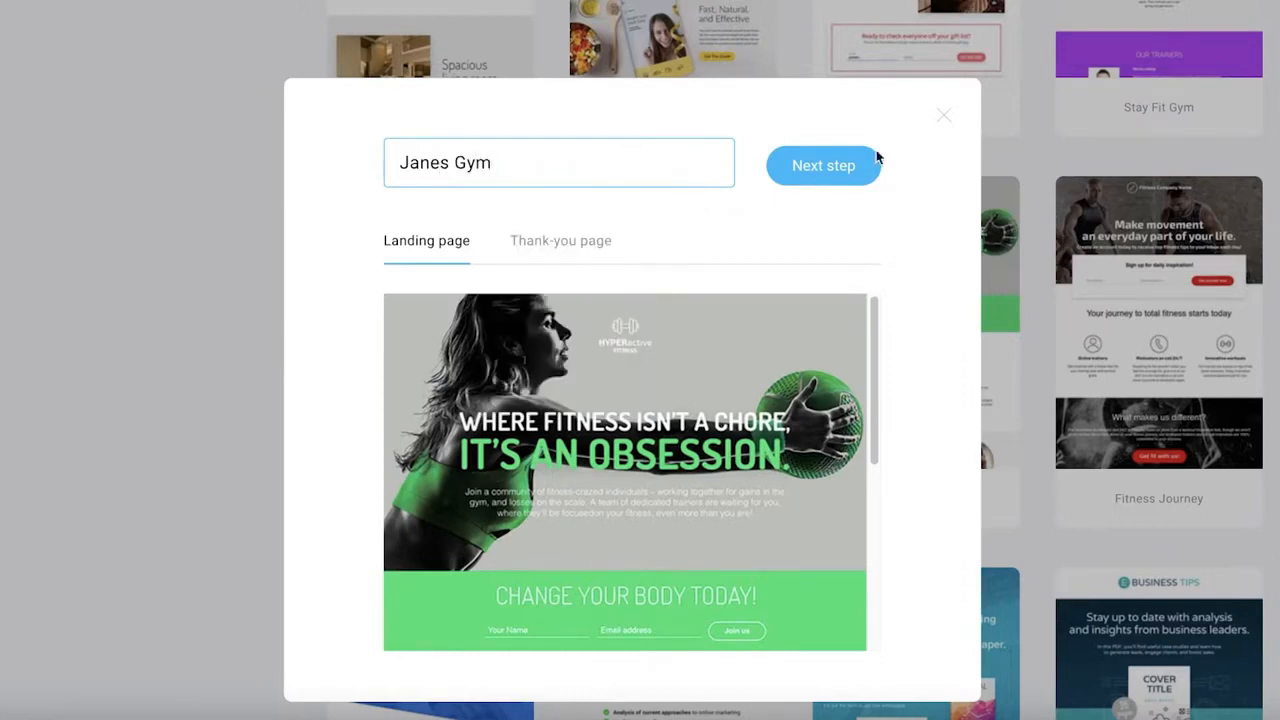
{"action": "left_click", "coordinate": [862, 171]}
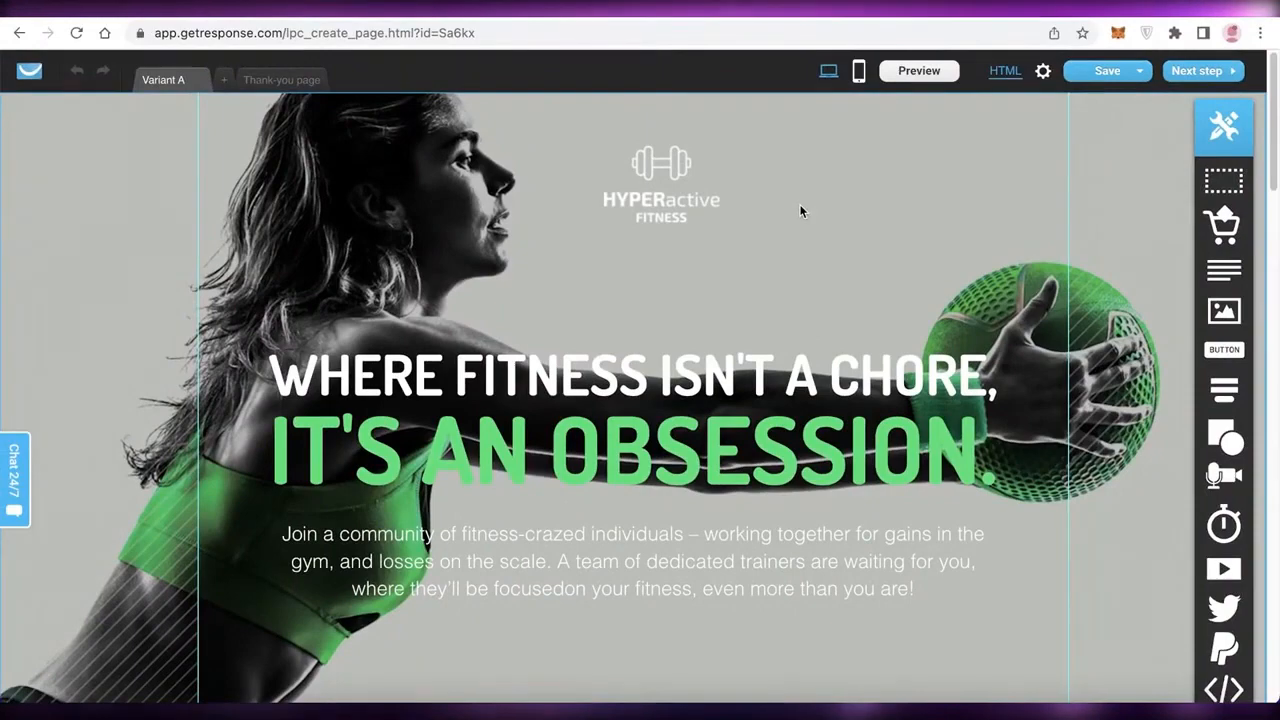
Look over the landing page and its thank-you page in the editor, then return to Variant A.
{"action": "scroll", "coordinate": [798, 205], "scroll_direction": "down", "scroll_amount": 3}
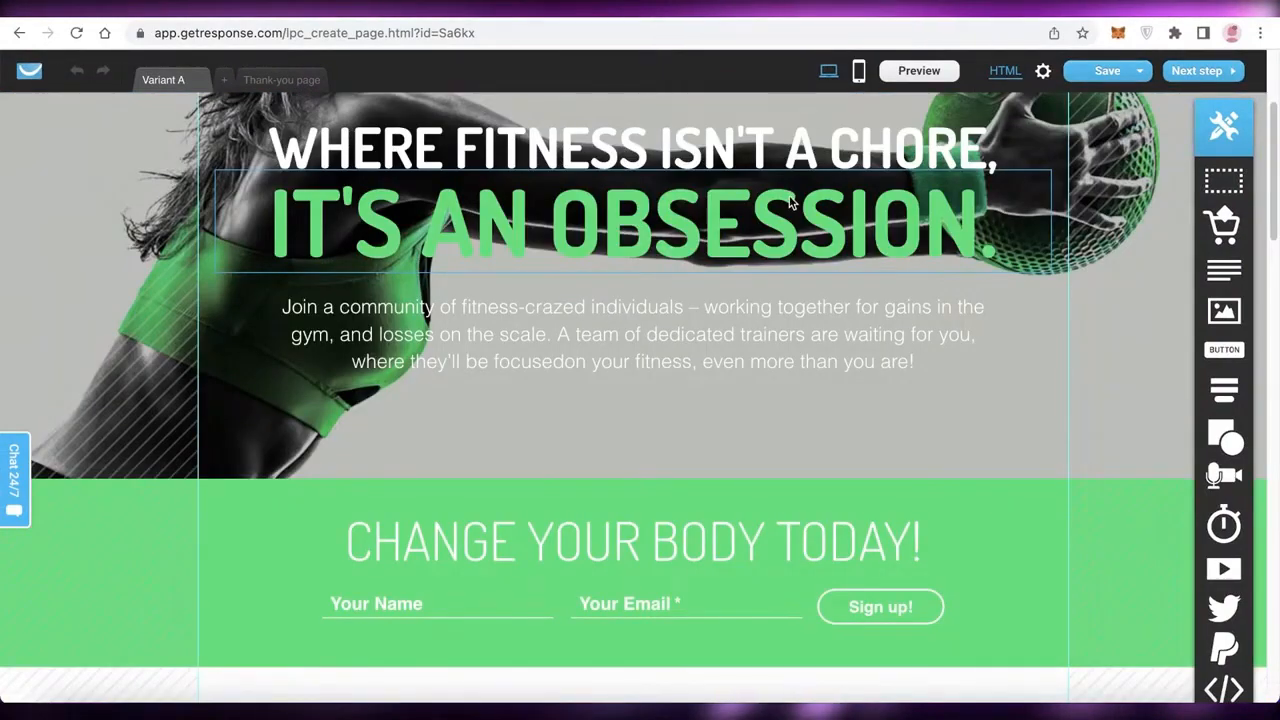
{"action": "scroll", "coordinate": [790, 195], "scroll_direction": "up", "scroll_amount": 3}
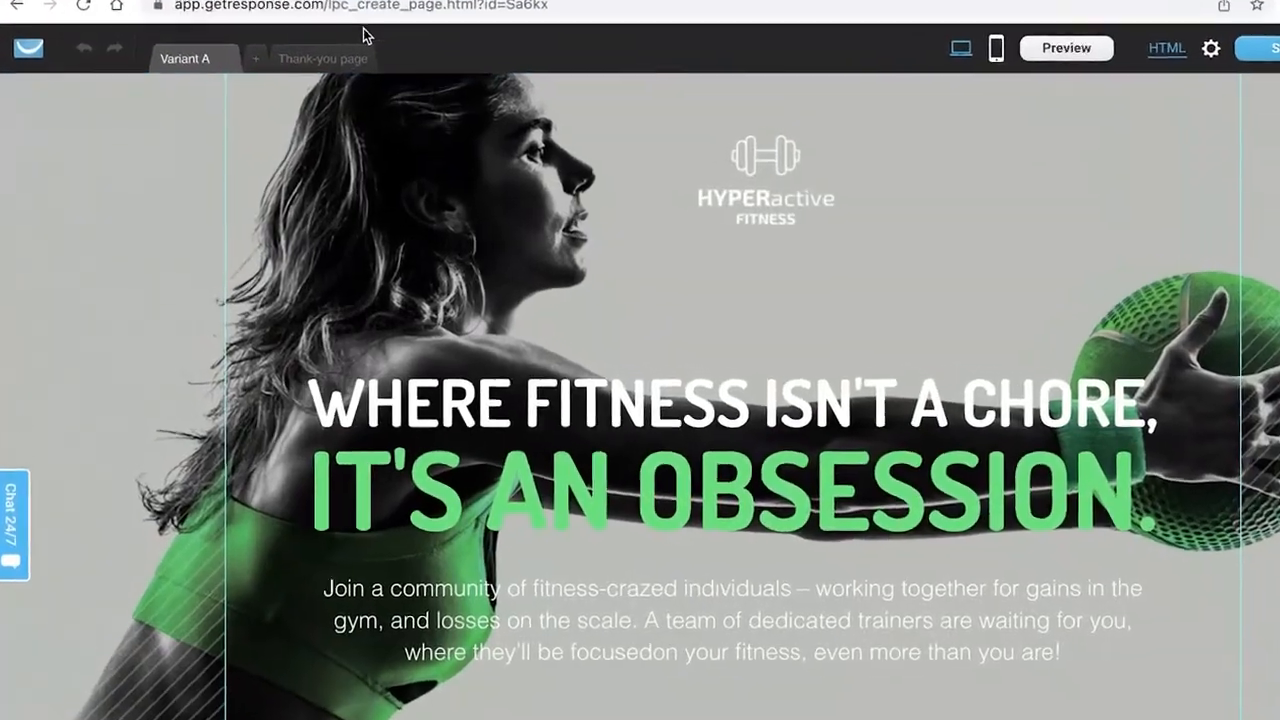
{"action": "left_click", "coordinate": [283, 79]}
{"action": "left_click", "coordinate": [164, 79]}
Add a second variant of the landing page, then delete it.
{"action": "left_click", "coordinate": [290, 38]}
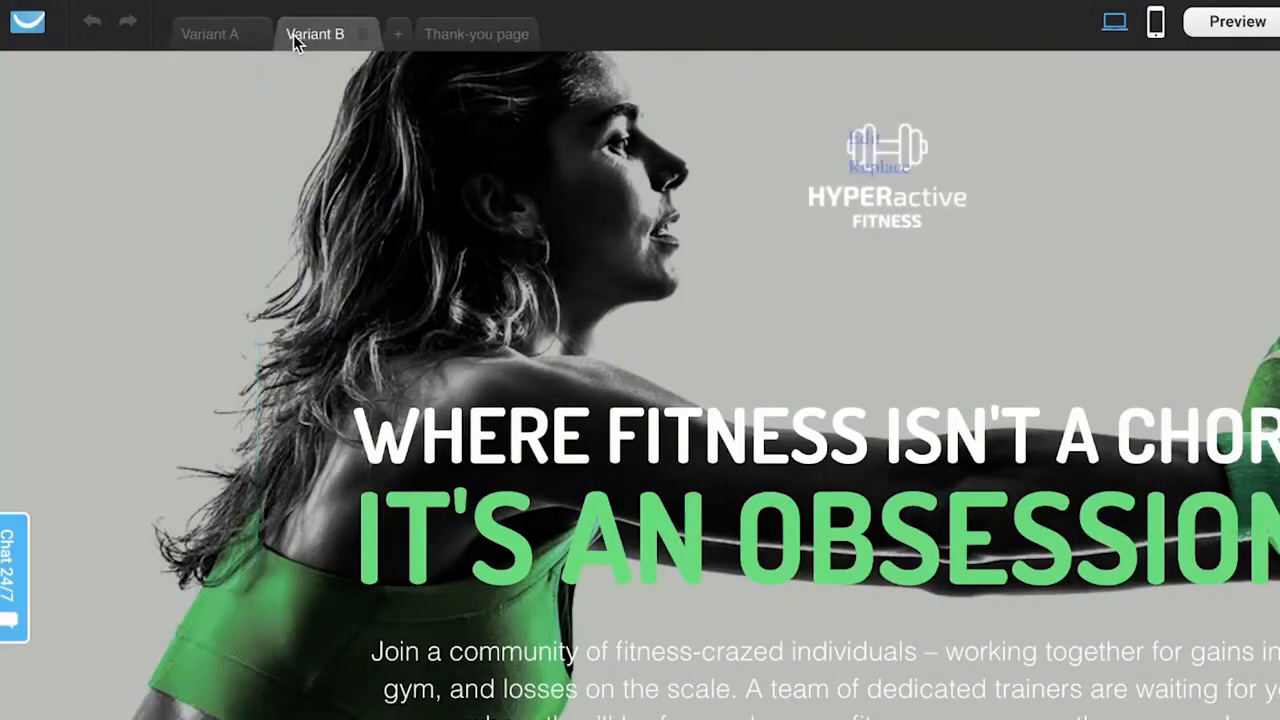
{"action": "left_click", "coordinate": [365, 36]}
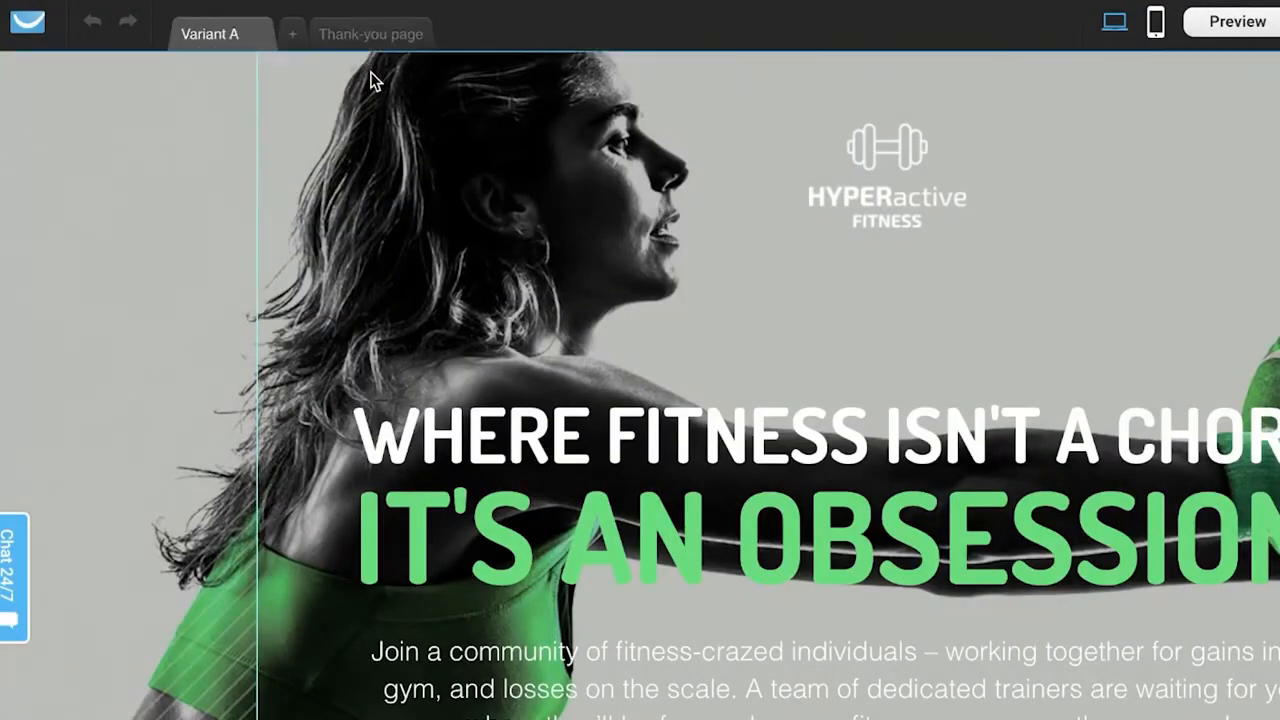
Add a second variant of the landing page and delete the HYPERactive Fitness logo from Variant B.
{"action": "left_click", "coordinate": [296, 38]}
{"action": "left_click", "coordinate": [205, 36]}
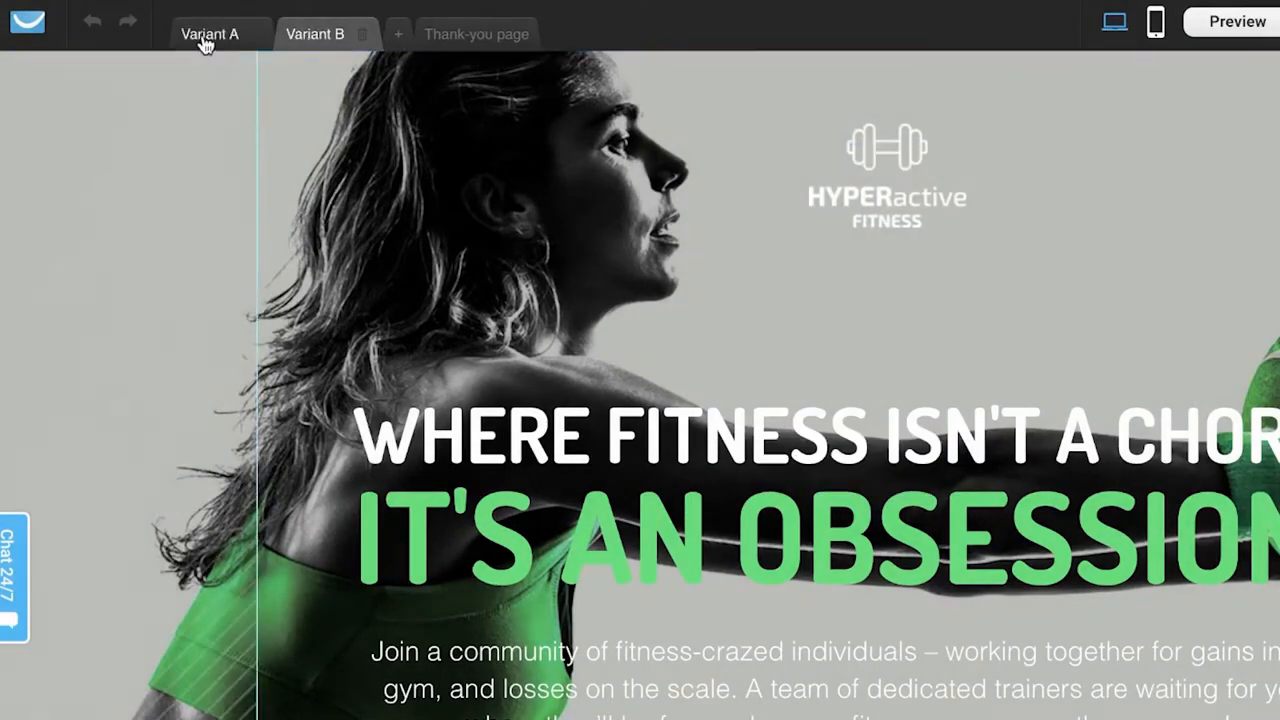
{"action": "left_click", "coordinate": [315, 38]}
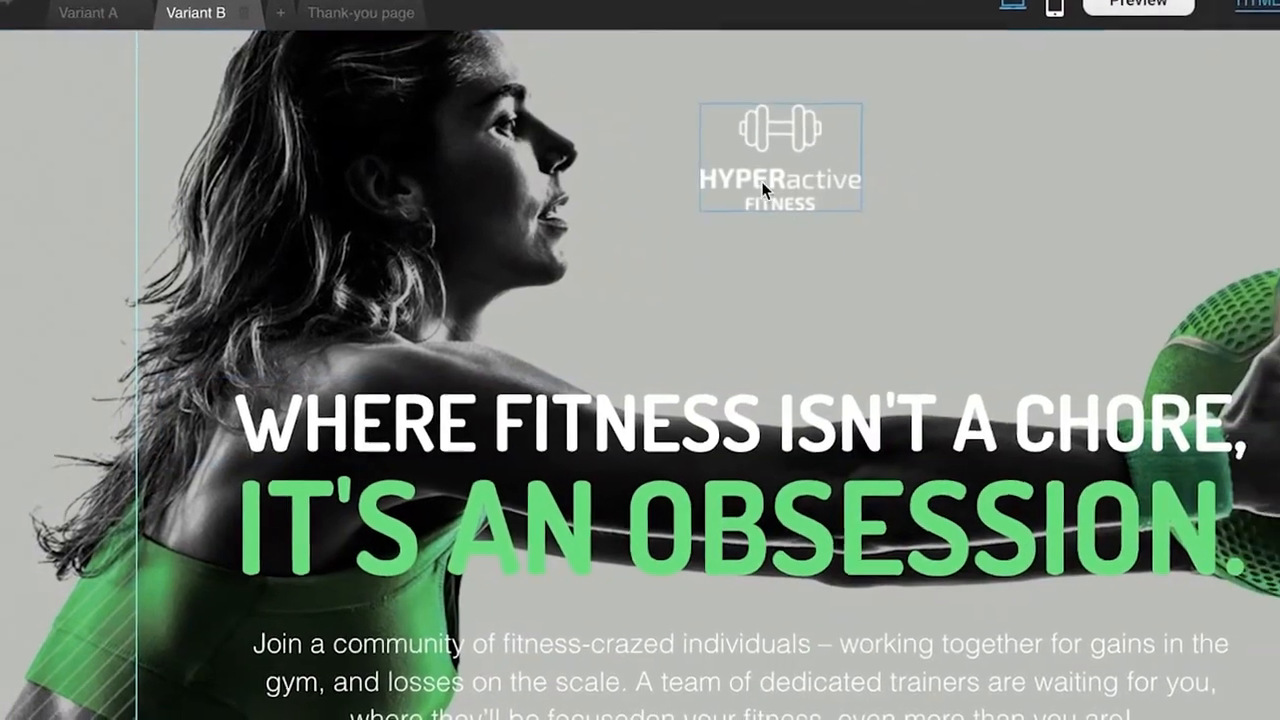
{"action": "left_click", "coordinate": [868, 200]}
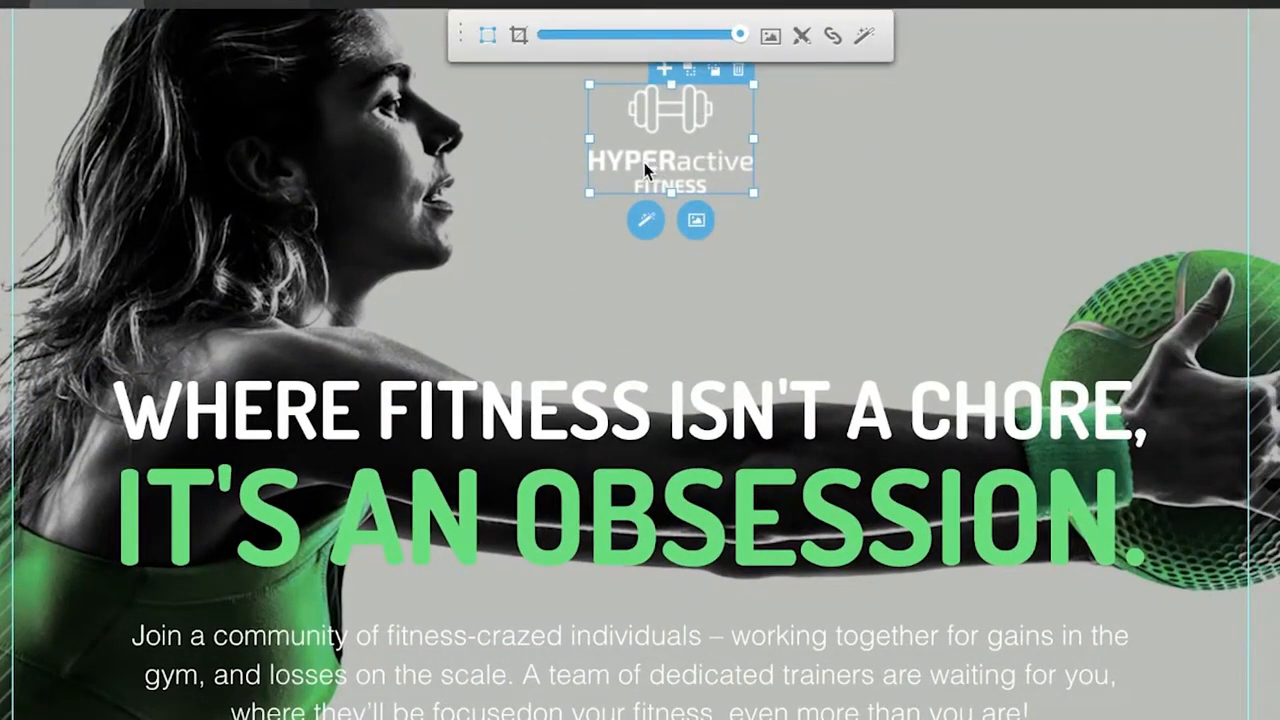
{"action": "left_click_drag", "start_coordinate": [644, 163], "coordinate": [570, 346]}
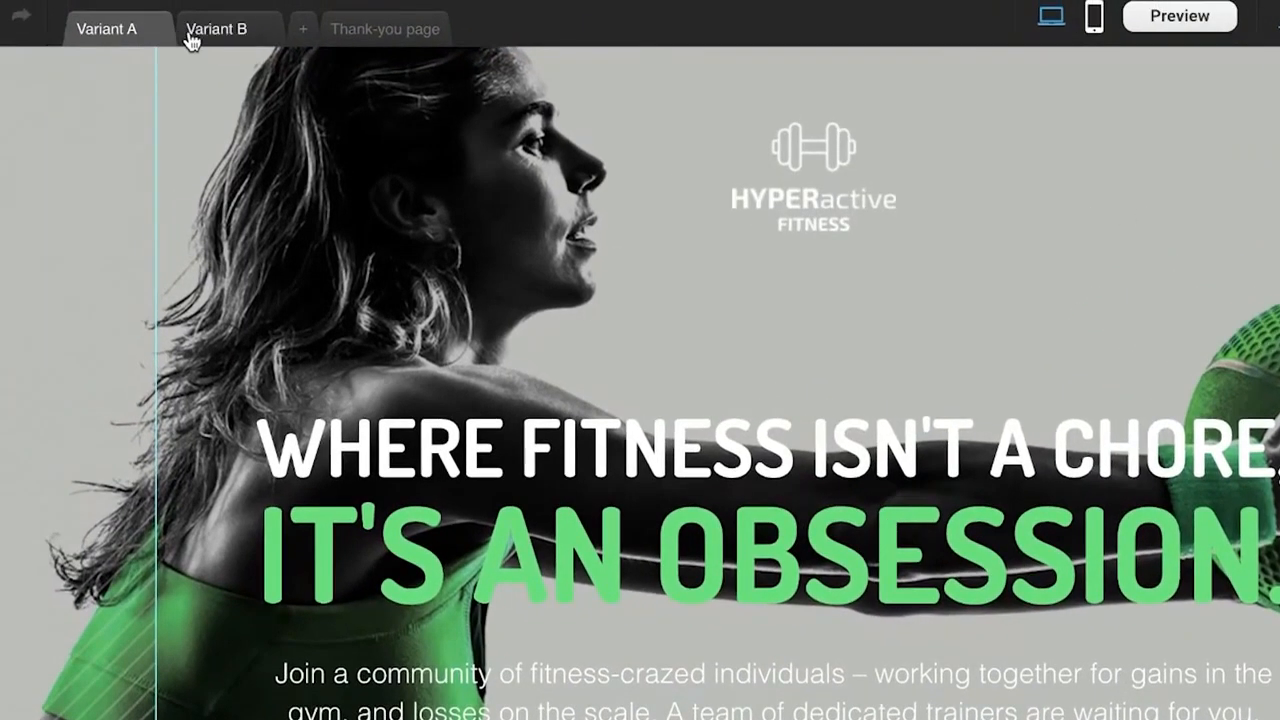
Compare the header areas of Variant A and Variant B.
{"action": "left_click", "coordinate": [190, 40]}
{"action": "left_click", "coordinate": [94, 36]}
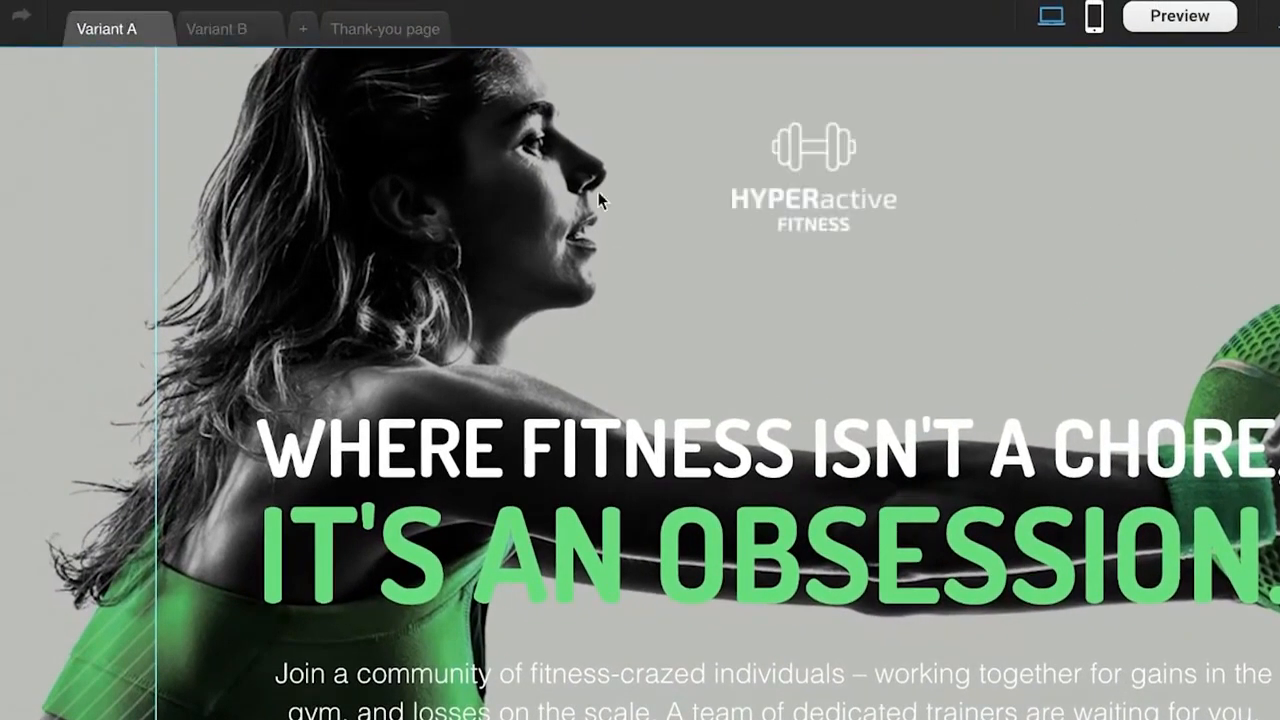
{"action": "left_click", "coordinate": [792, 132]}
{"action": "left_click", "coordinate": [868, 210]}
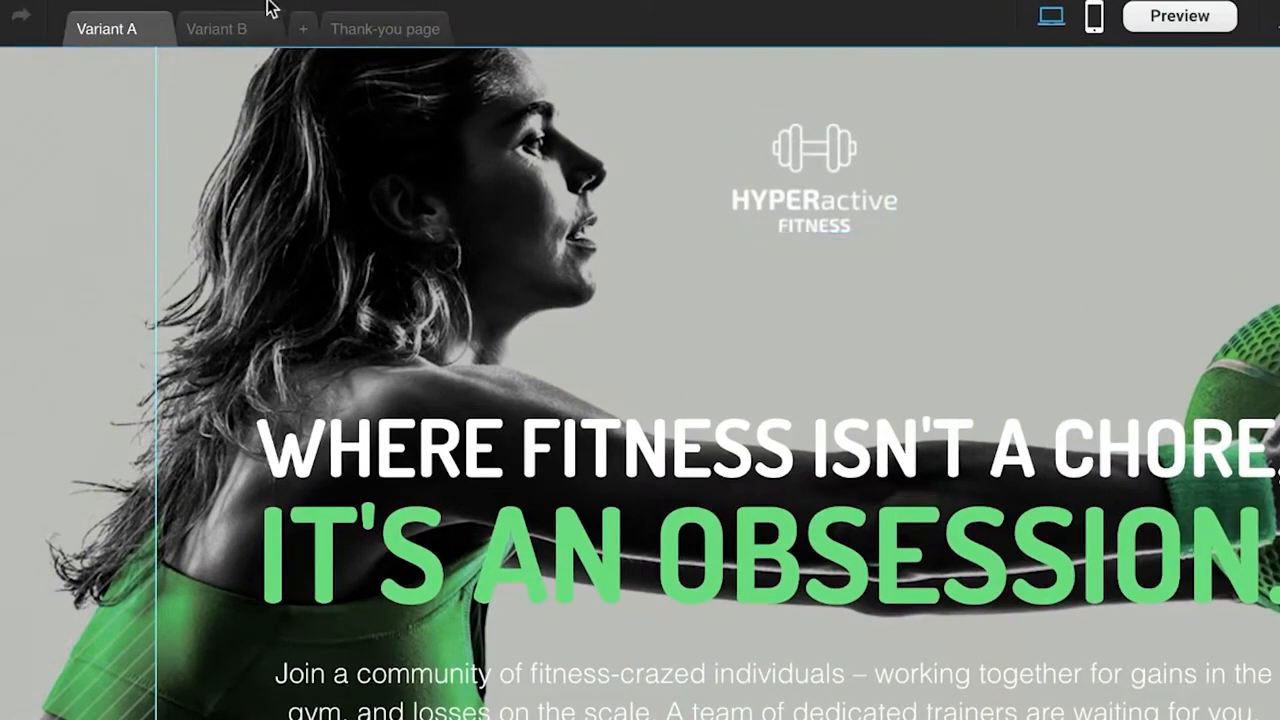
{"action": "left_click", "coordinate": [216, 29]}
{"action": "left_click", "coordinate": [783, 220]}
{"action": "left_click", "coordinate": [879, 108]}
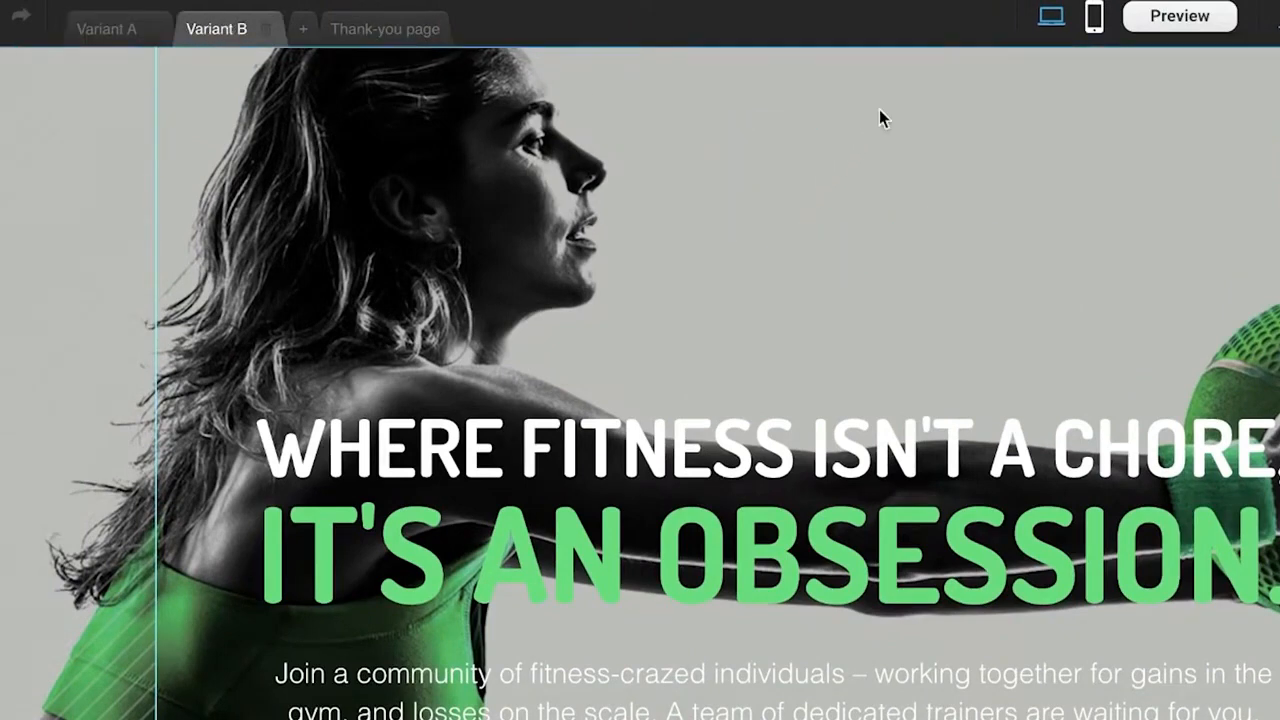
{"action": "scroll", "coordinate": [868, 255], "scroll_direction": "down", "scroll_amount": 1}
{"action": "left_click", "coordinate": [101, 38]}
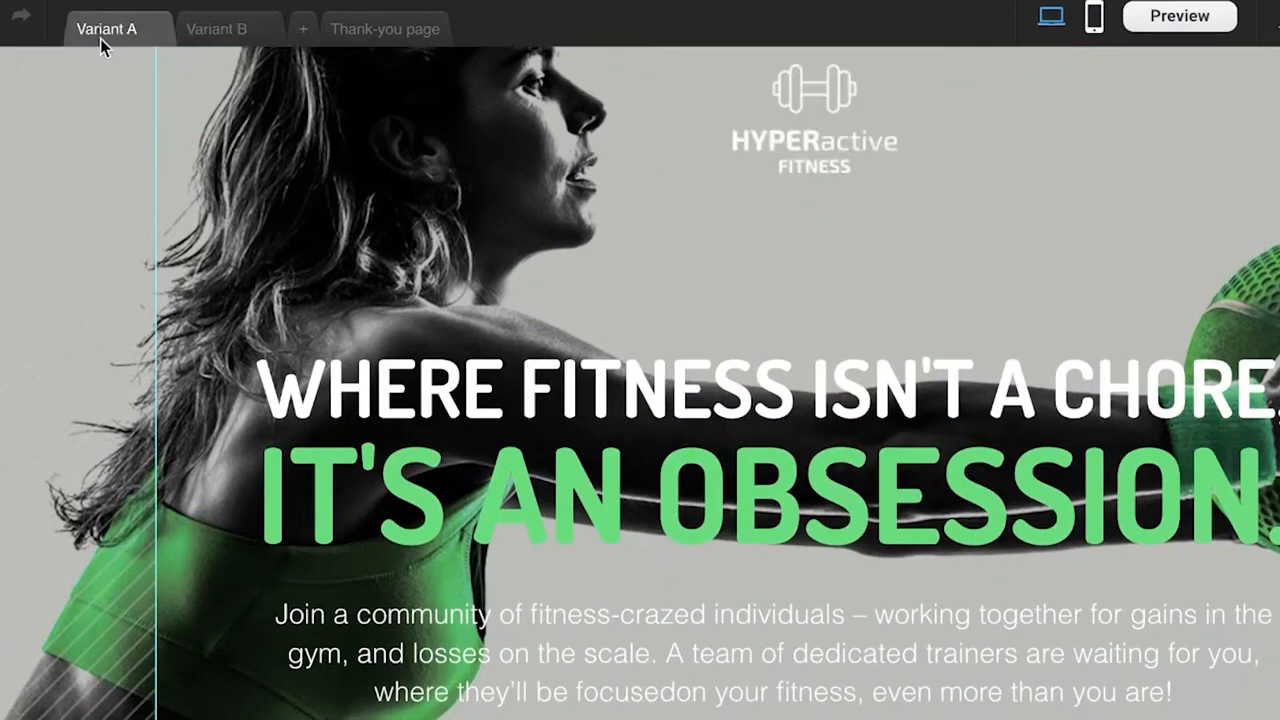
Delete Variant B of the landing page.
{"action": "left_click", "coordinate": [255, 38]}
{"action": "left_click", "coordinate": [266, 27]}
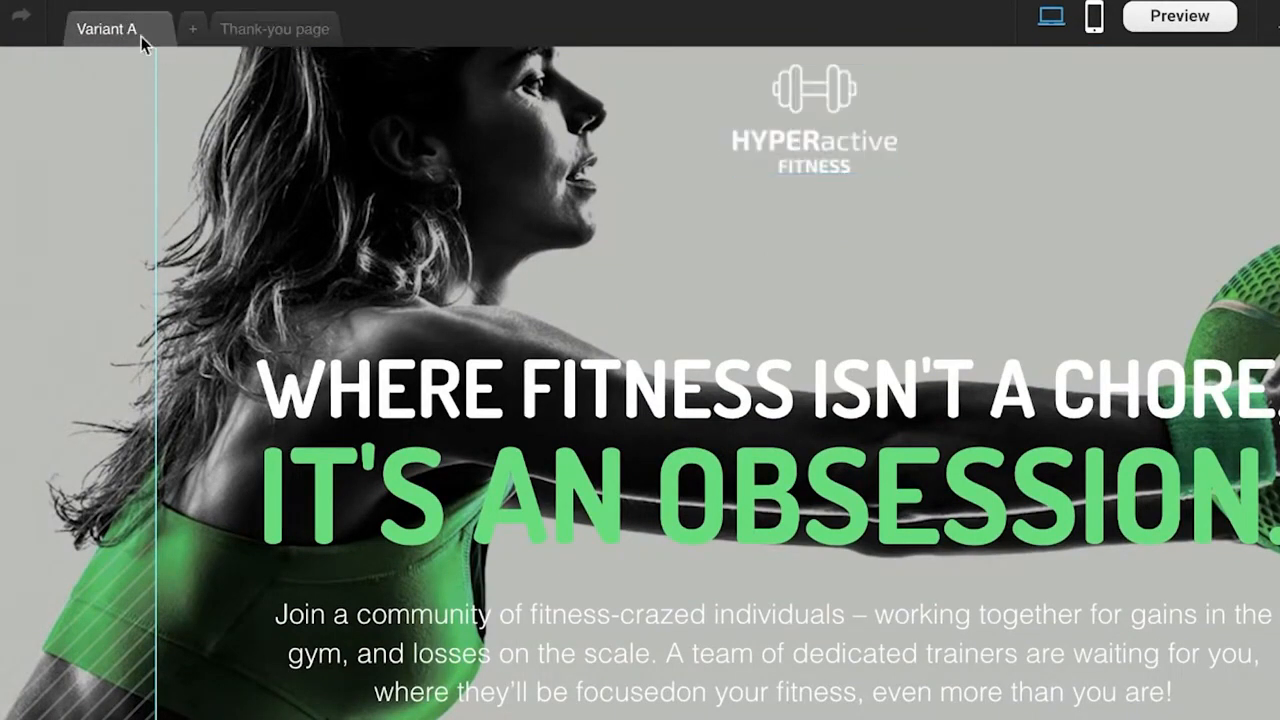
{"action": "scroll", "coordinate": [340, 76], "scroll_direction": "down", "scroll_amount": 3}
{"action": "scroll", "coordinate": [709, 218], "scroll_direction": "up", "scroll_amount": 3}
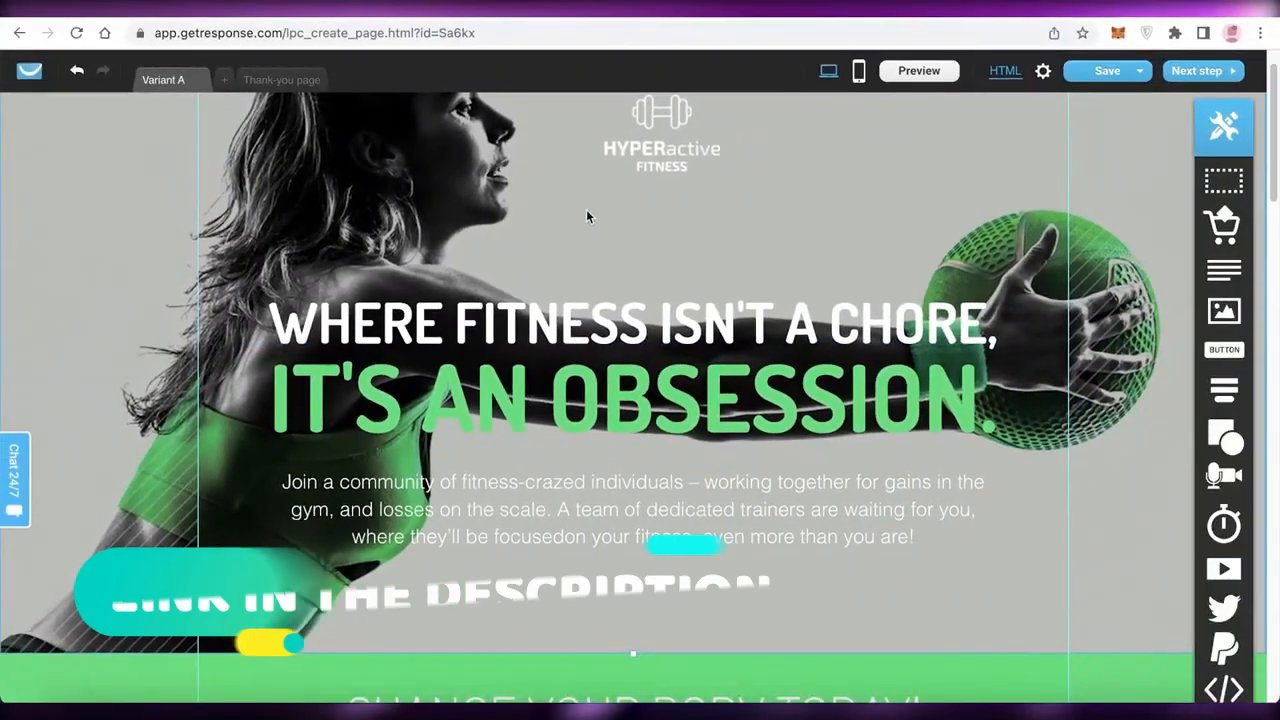
Delete the HYPERactive Fitness logo from the landing page header.
{"action": "scroll", "coordinate": [599, 212], "scroll_direction": "up", "scroll_amount": 1}
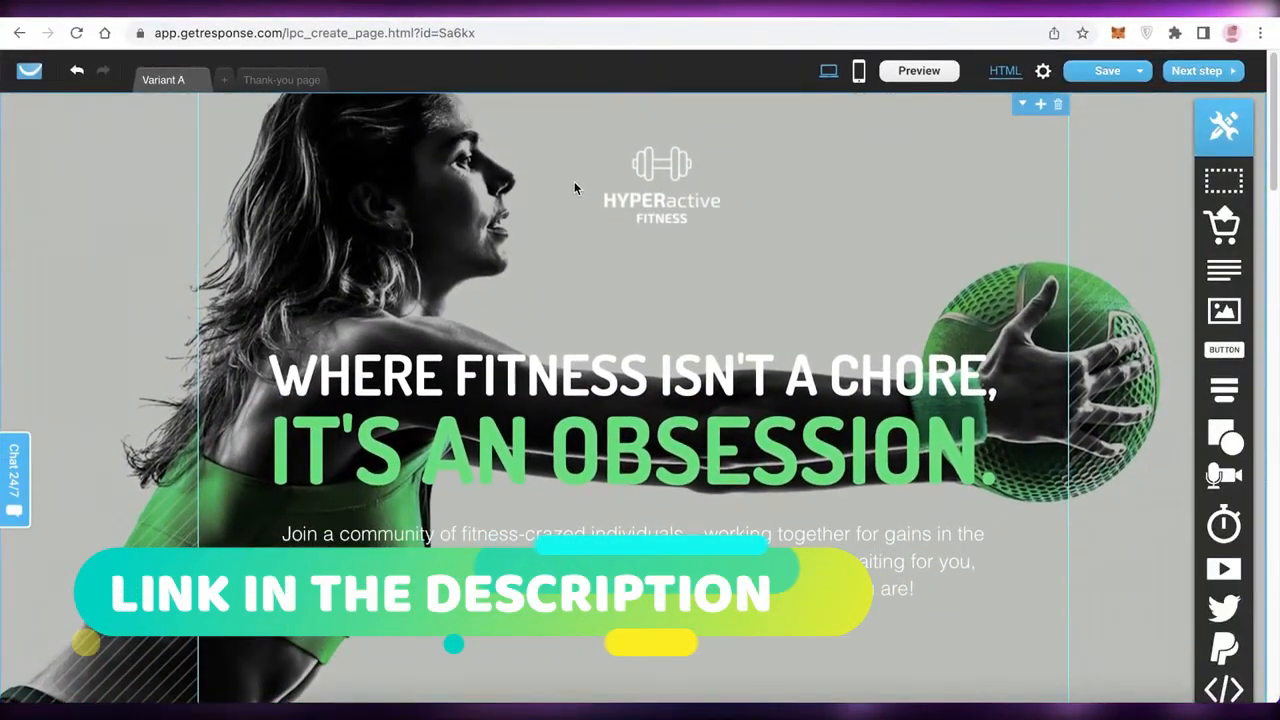
{"action": "left_click", "coordinate": [655, 207]}
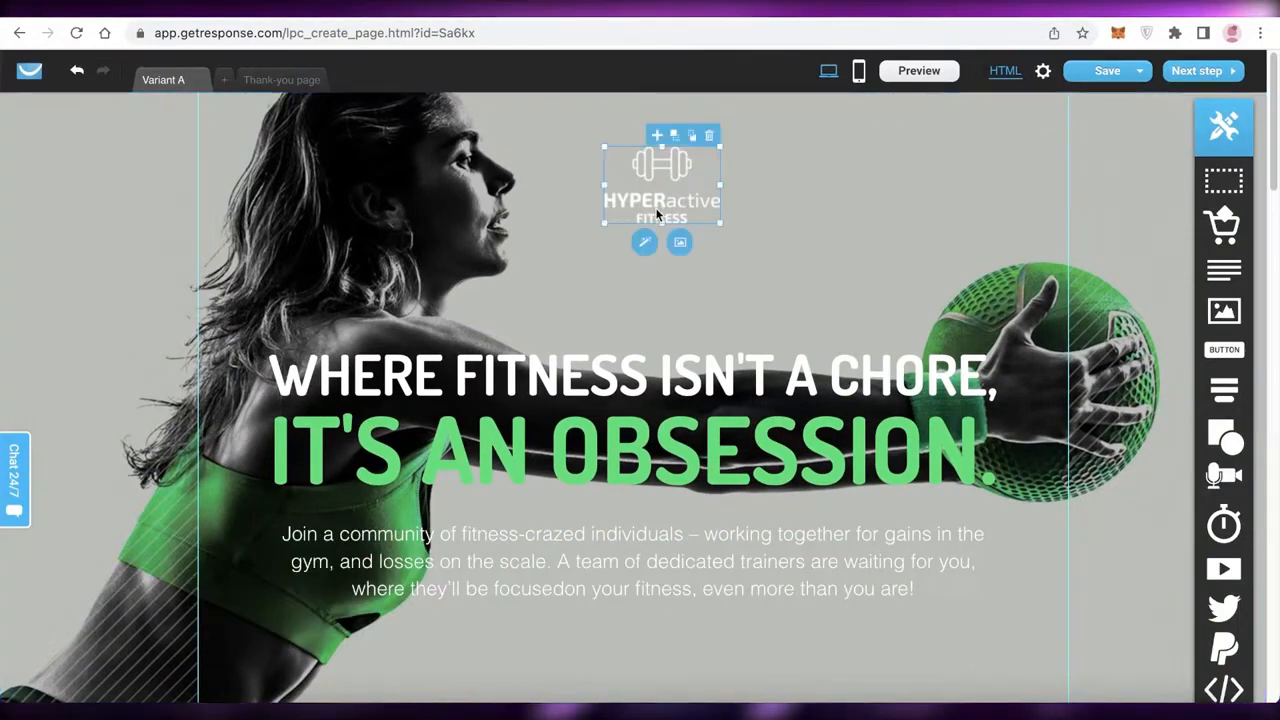
{"action": "left_click", "coordinate": [711, 137]}
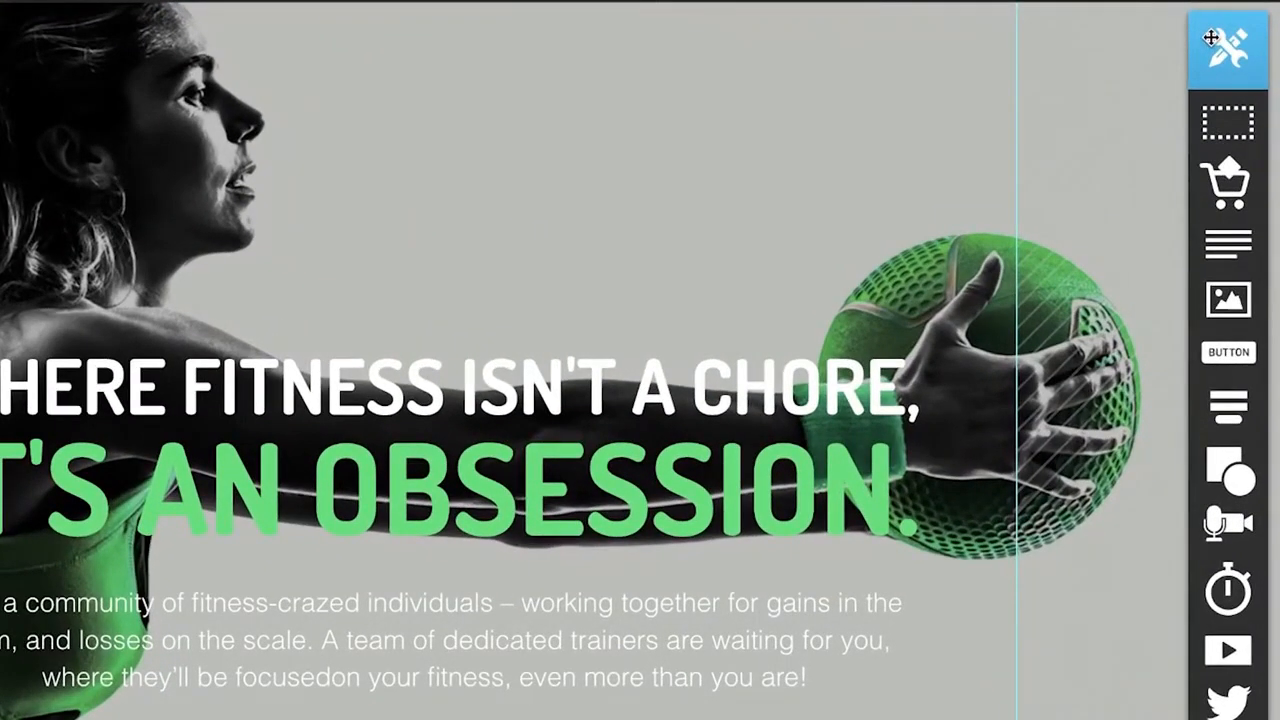
{"action": "scroll", "coordinate": [1228, 700], "scroll_direction": "down", "scroll_amount": 5}
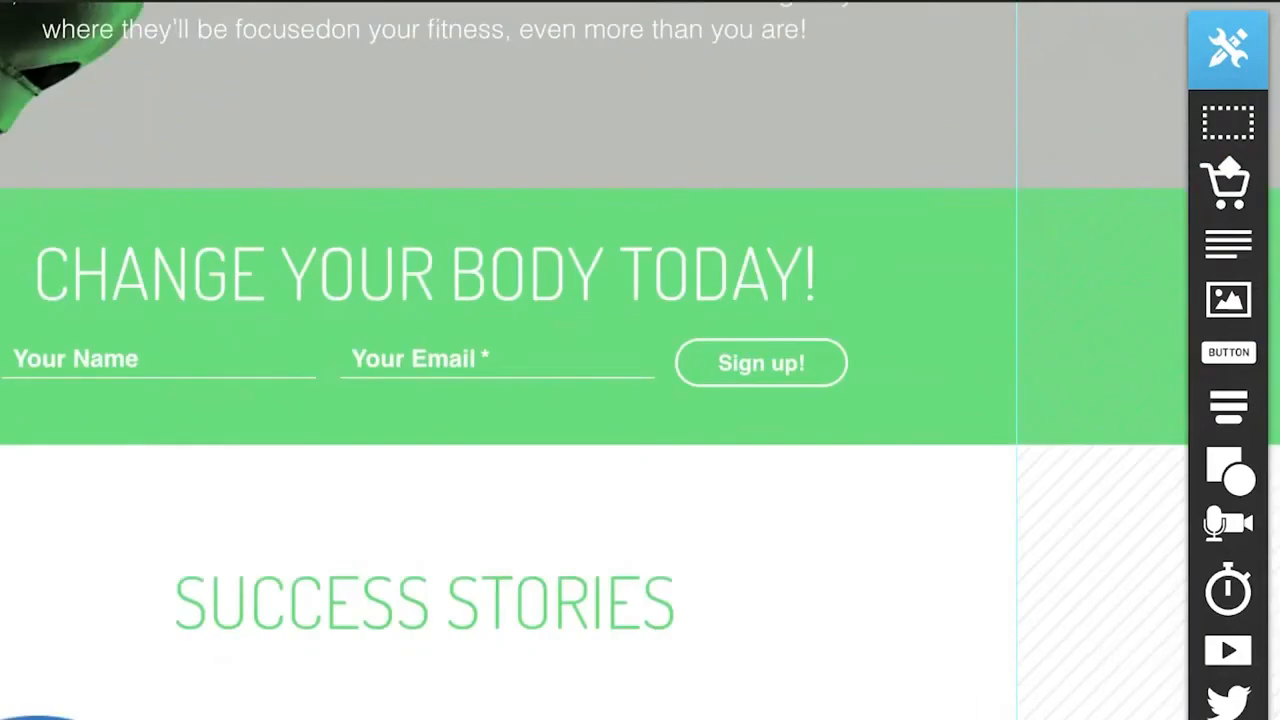
{"action": "scroll", "coordinate": [1240, 252], "scroll_direction": "up", "scroll_amount": 1}
{"action": "scroll", "coordinate": [1240, 252], "scroll_direction": "up", "scroll_amount": 3}
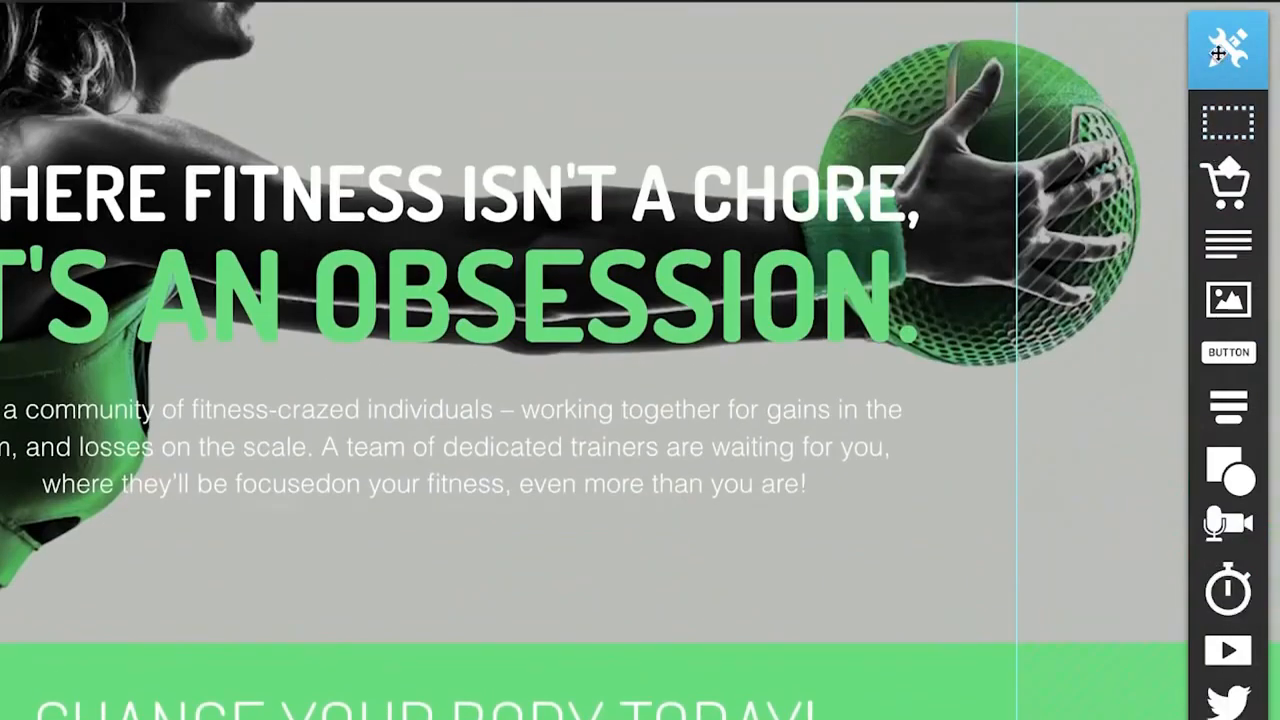
{"action": "scroll", "coordinate": [1228, 120], "scroll_direction": "up", "scroll_amount": 2}
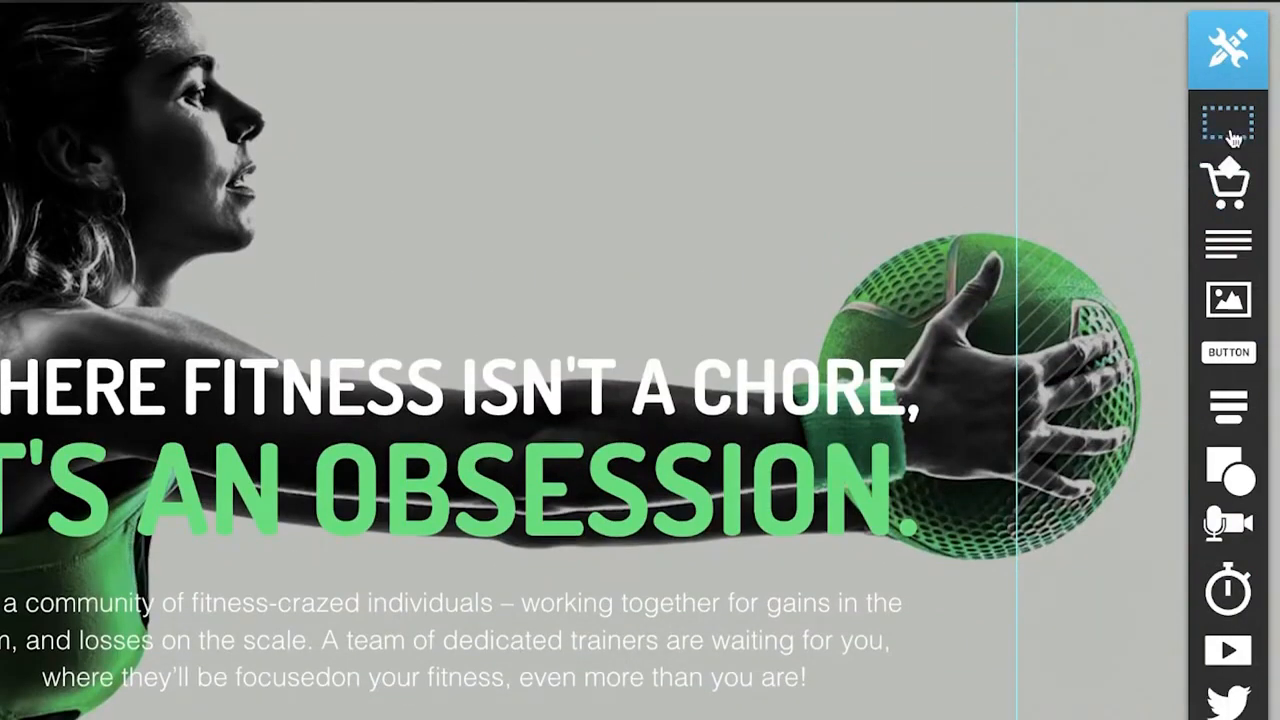
{"action": "left_click_drag", "start_coordinate": [1229, 180], "coordinate": [389, 196]}
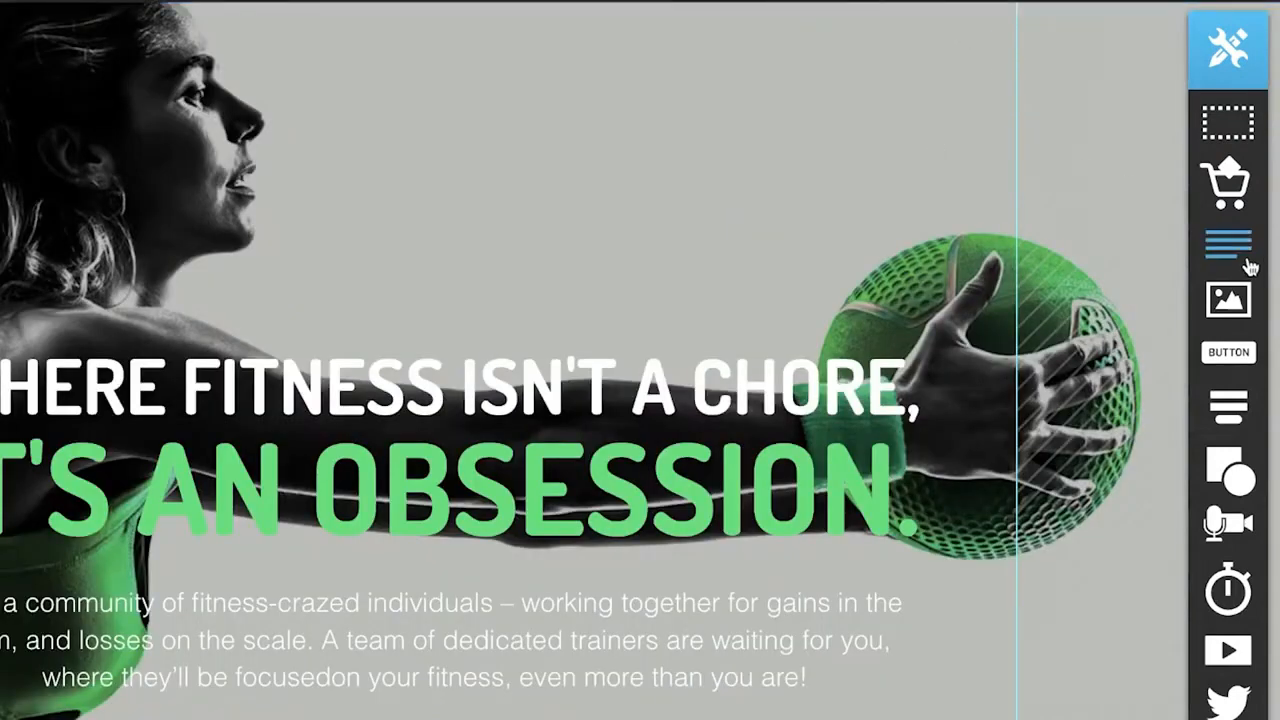
Add a text block reading "JANES BODY BUILDING GYM" above the headline and move it up near the top of the header section.
{"action": "left_click_drag", "start_coordinate": [1249, 265], "coordinate": [450, 195]}
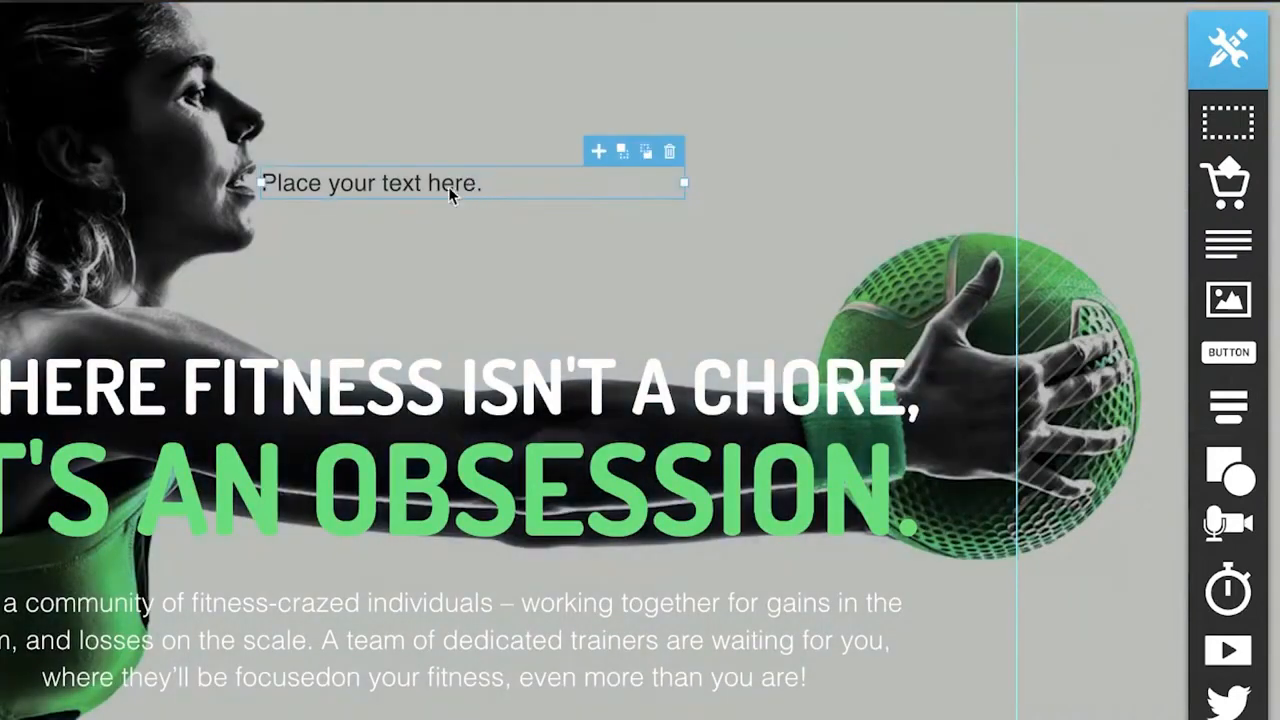
{"action": "double_click", "coordinate": [379, 194]}
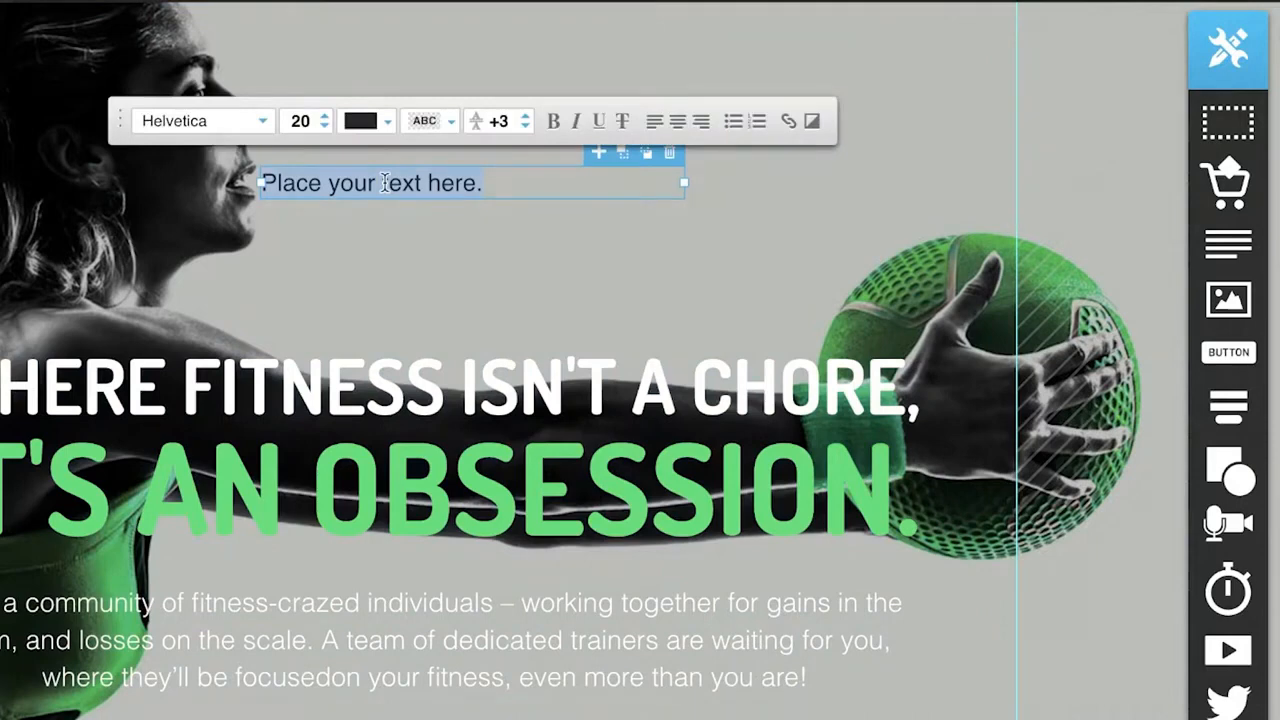
{"action": "type", "text": "JANES BODY BUILDING GYM"}
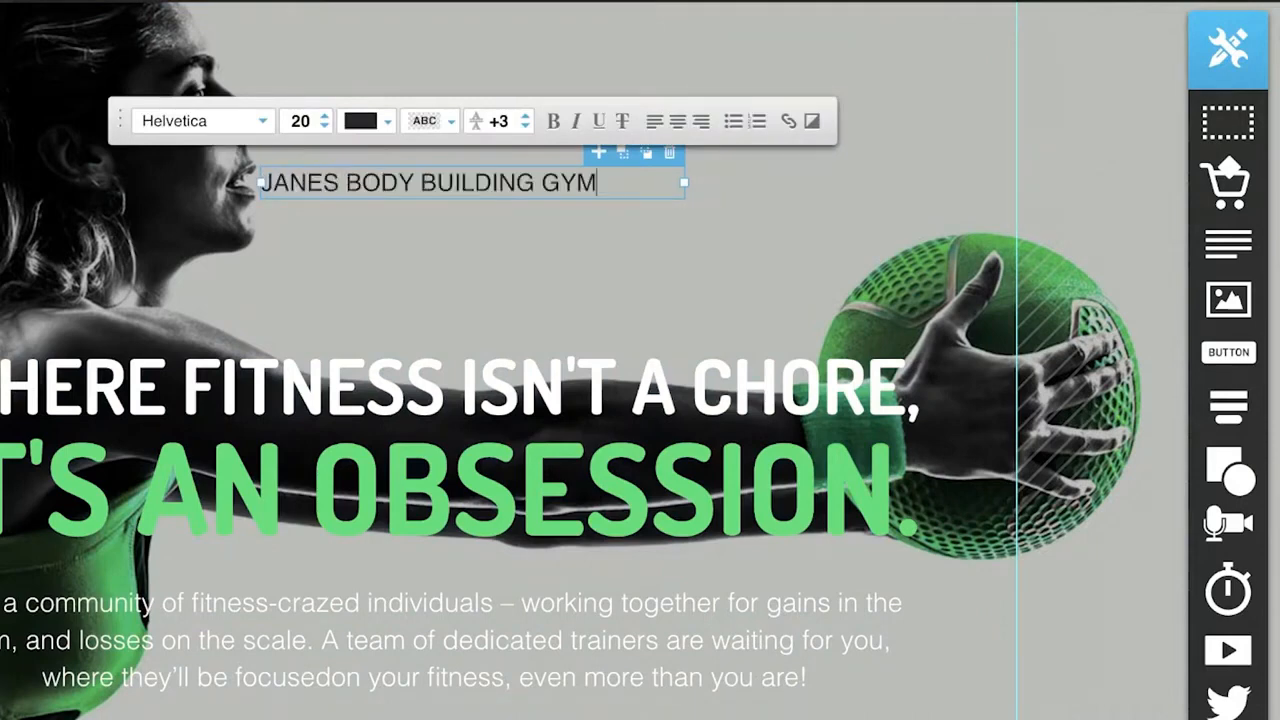
{"action": "left_click", "coordinate": [440, 240]}
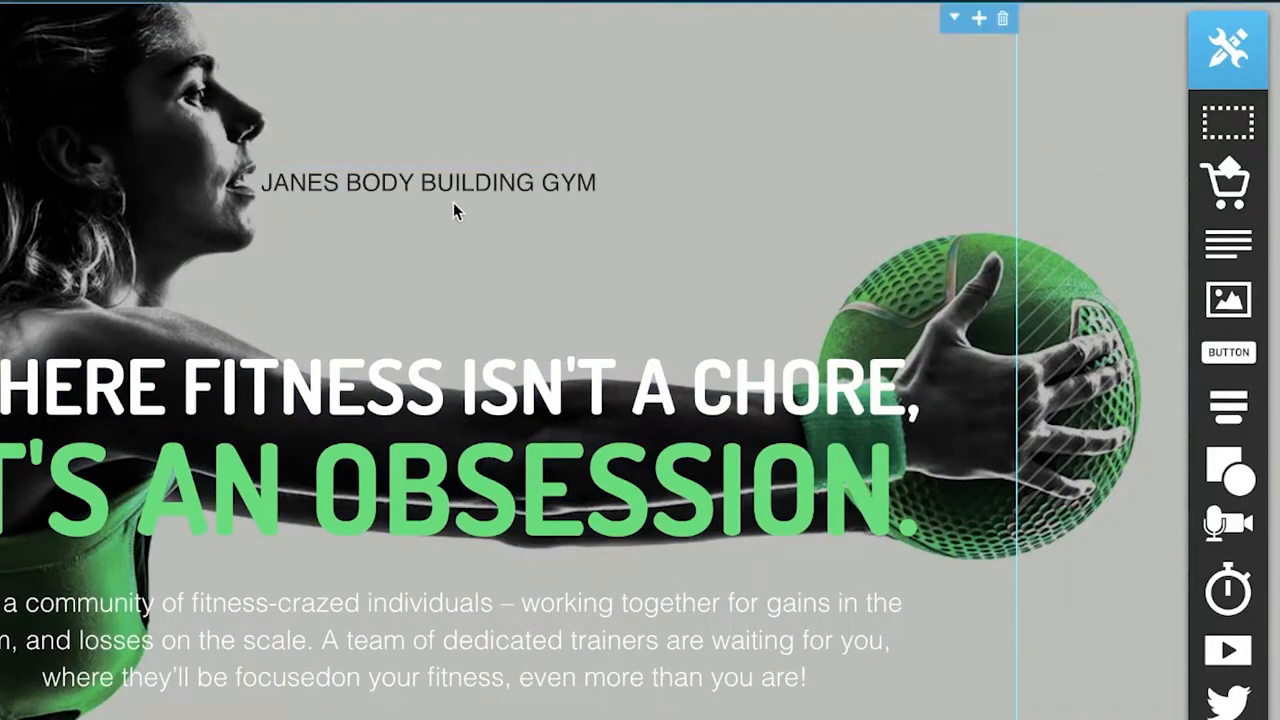
{"action": "left_click_drag", "start_coordinate": [462, 185], "coordinate": [485, 90]}
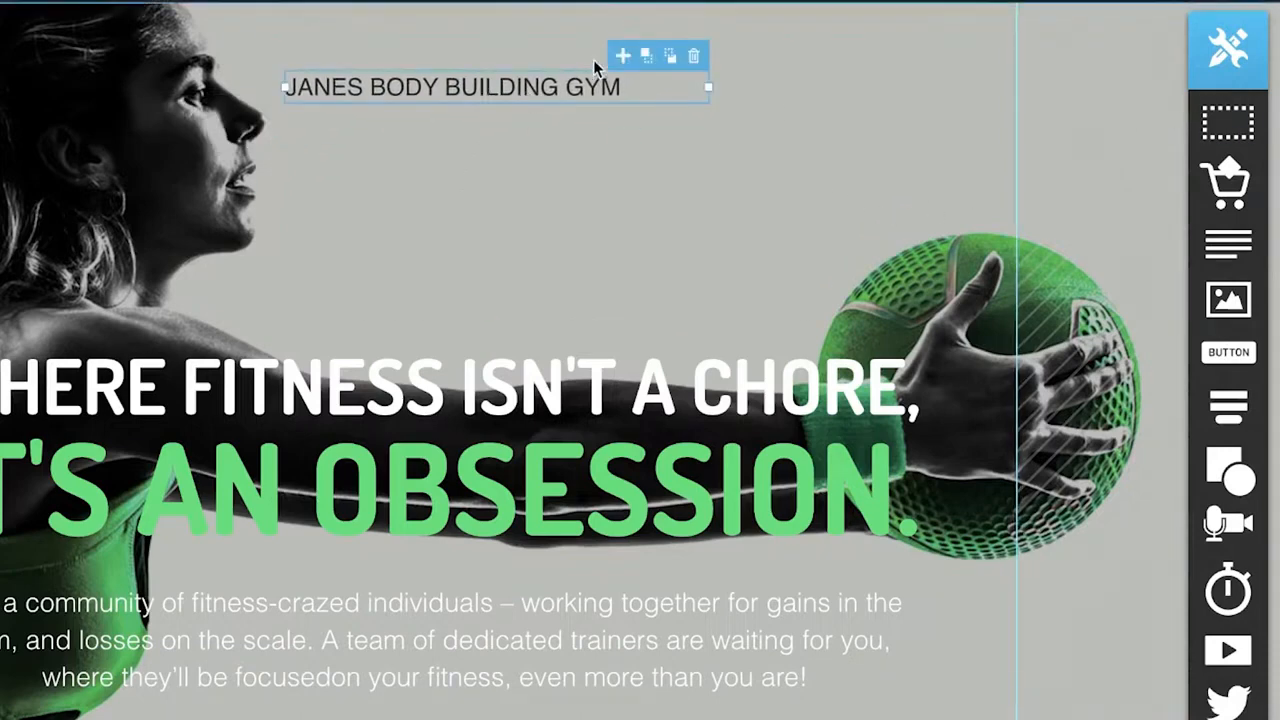
Duplicate the gym name text block, then delete the copy.
{"action": "left_click", "coordinate": [627, 60]}
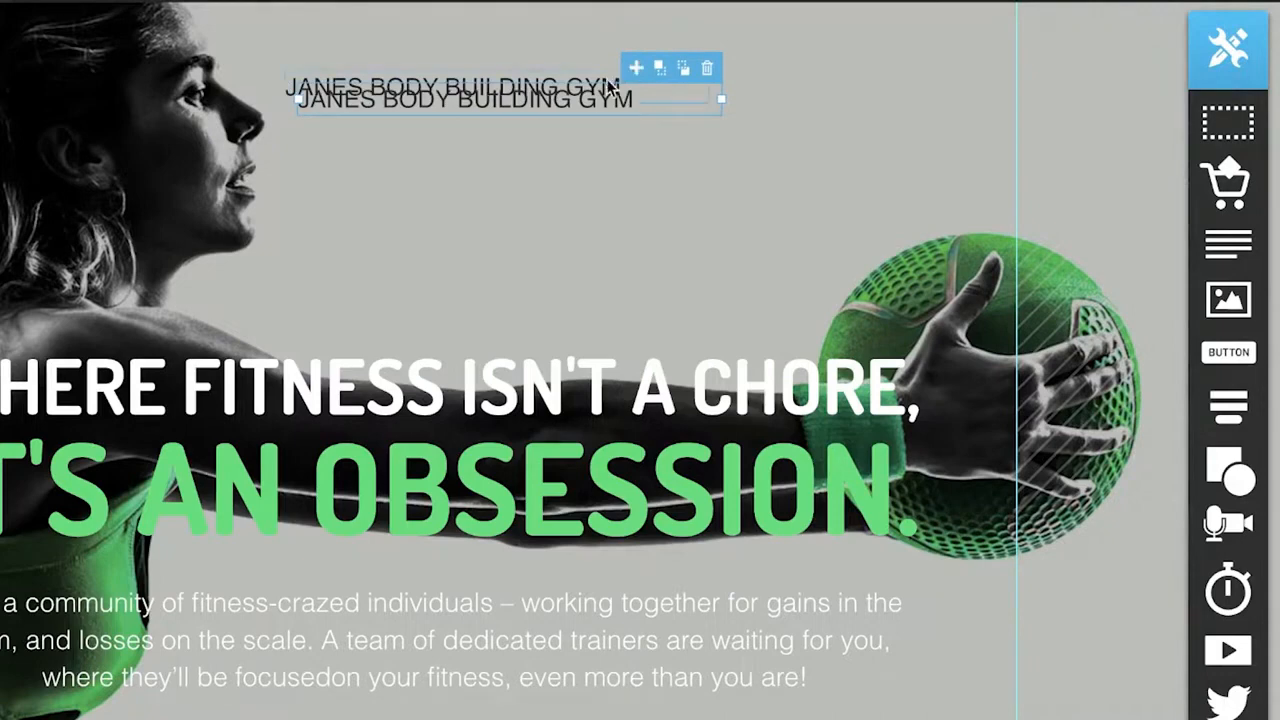
{"action": "left_click", "coordinate": [705, 71]}
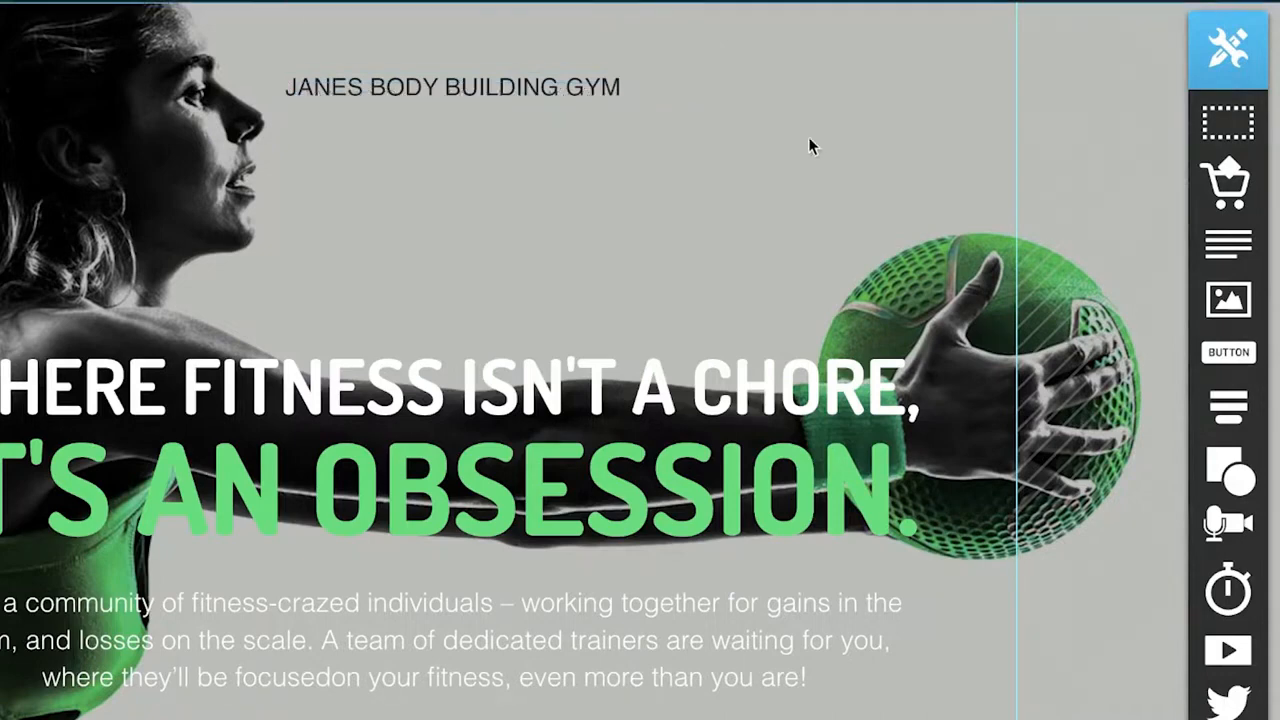
Set the gym name text's font to Chewy and its text color to bright green #00FF33.
{"action": "double_click", "coordinate": [529, 90]}
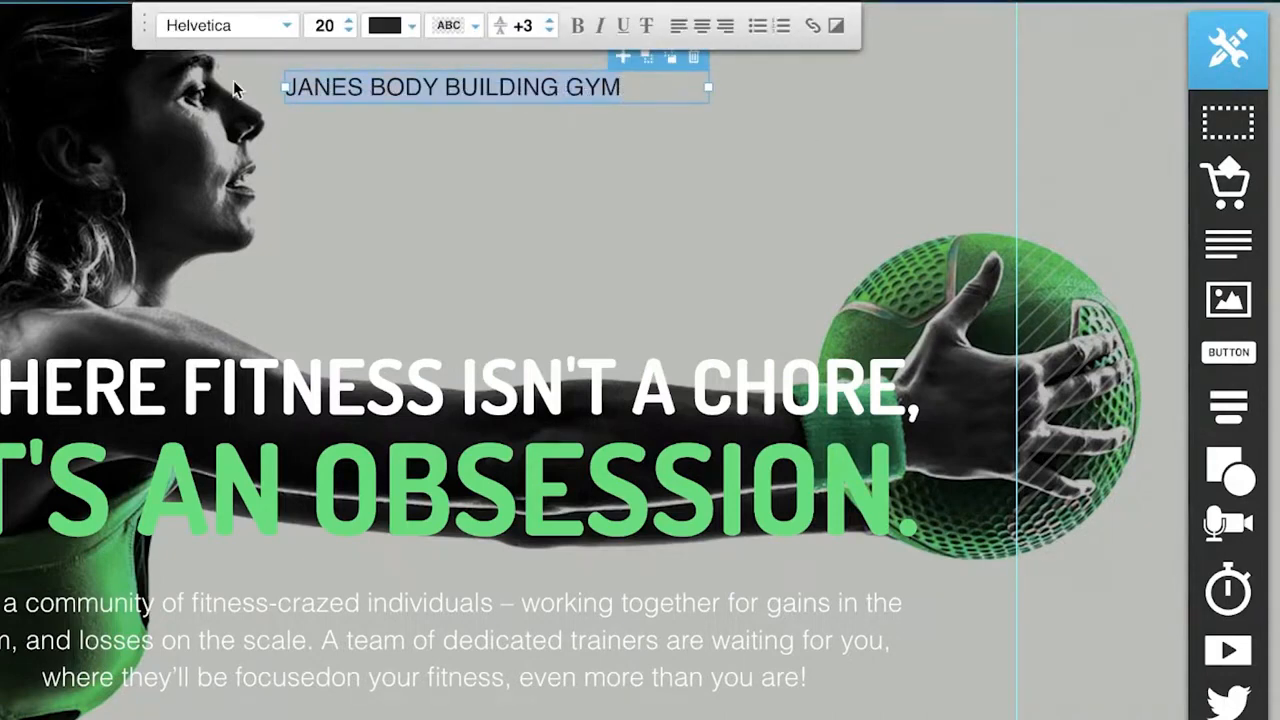
{"action": "left_click", "coordinate": [271, 27]}
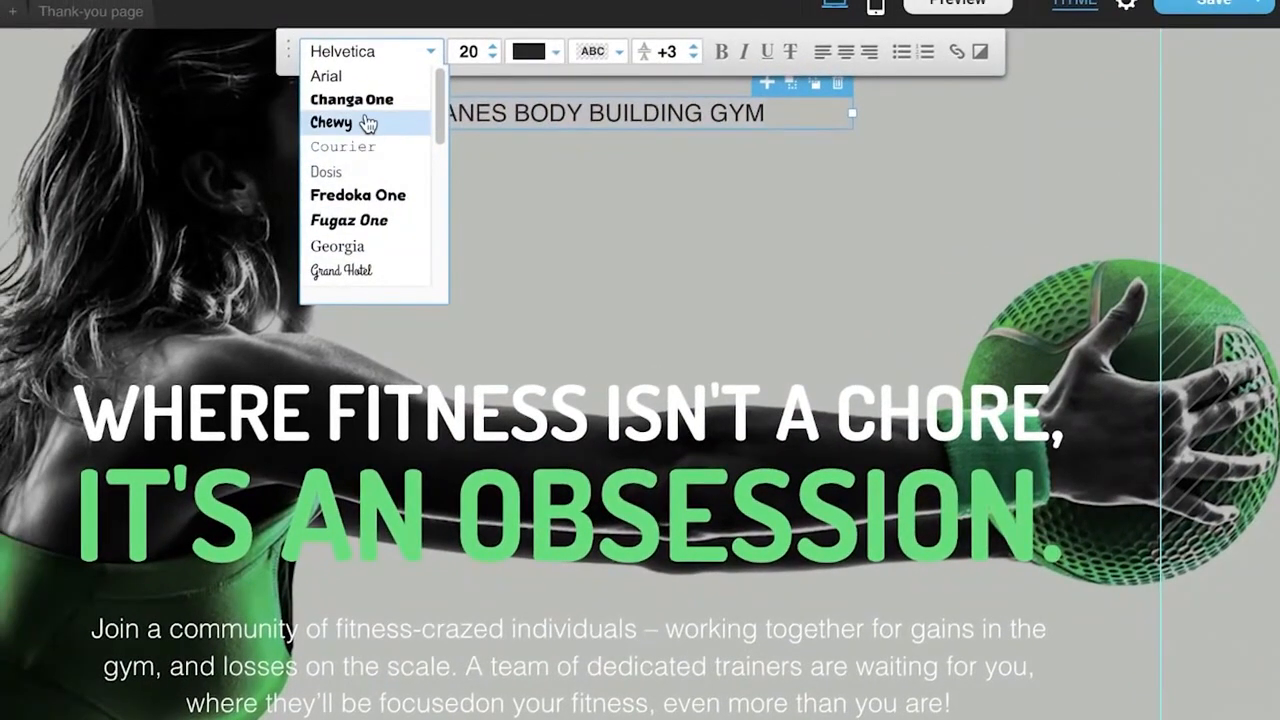
{"action": "left_click", "coordinate": [367, 122]}
{"action": "left_click", "coordinate": [530, 51]}
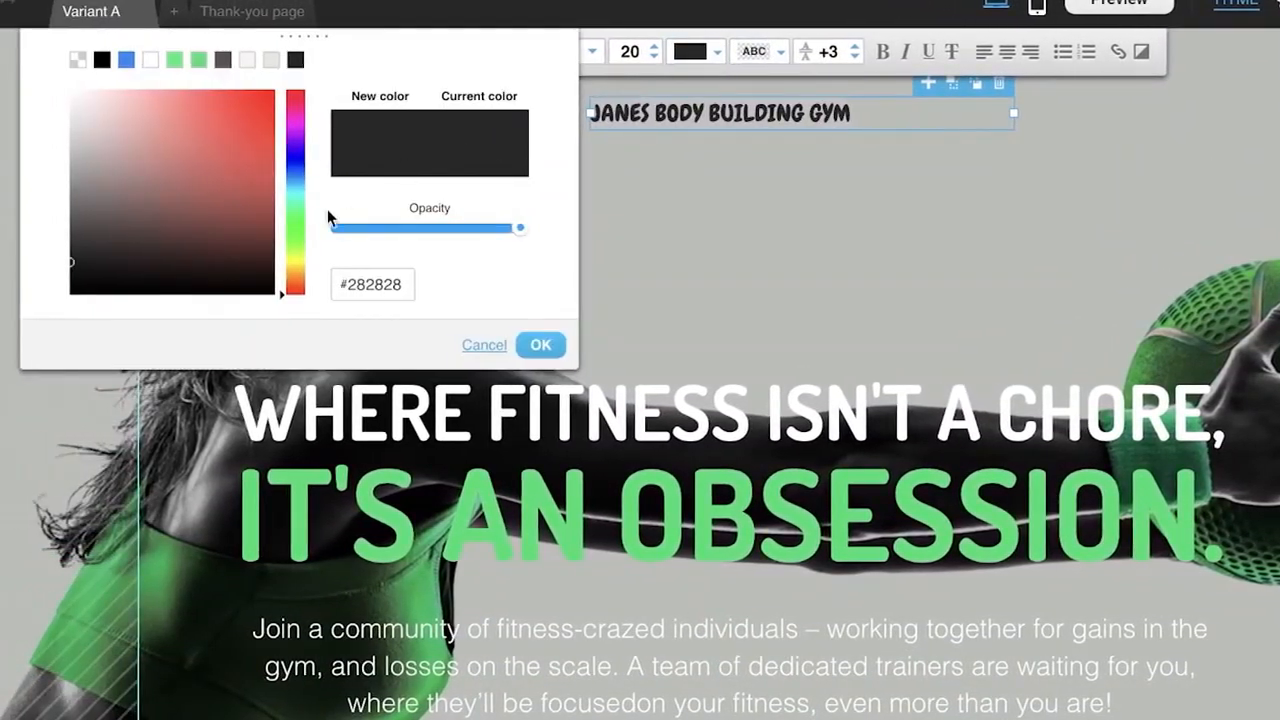
{"action": "left_click", "coordinate": [300, 224]}
{"action": "mouse_move", "coordinate": [265, 233]}
{"action": "left_mouse_down"}
{"action": "mouse_move", "coordinate": [257, 120]}
{"action": "mouse_move", "coordinate": [297, 54]}
{"action": "mouse_move", "coordinate": [325, 70]}
{"action": "left_mouse_up"}
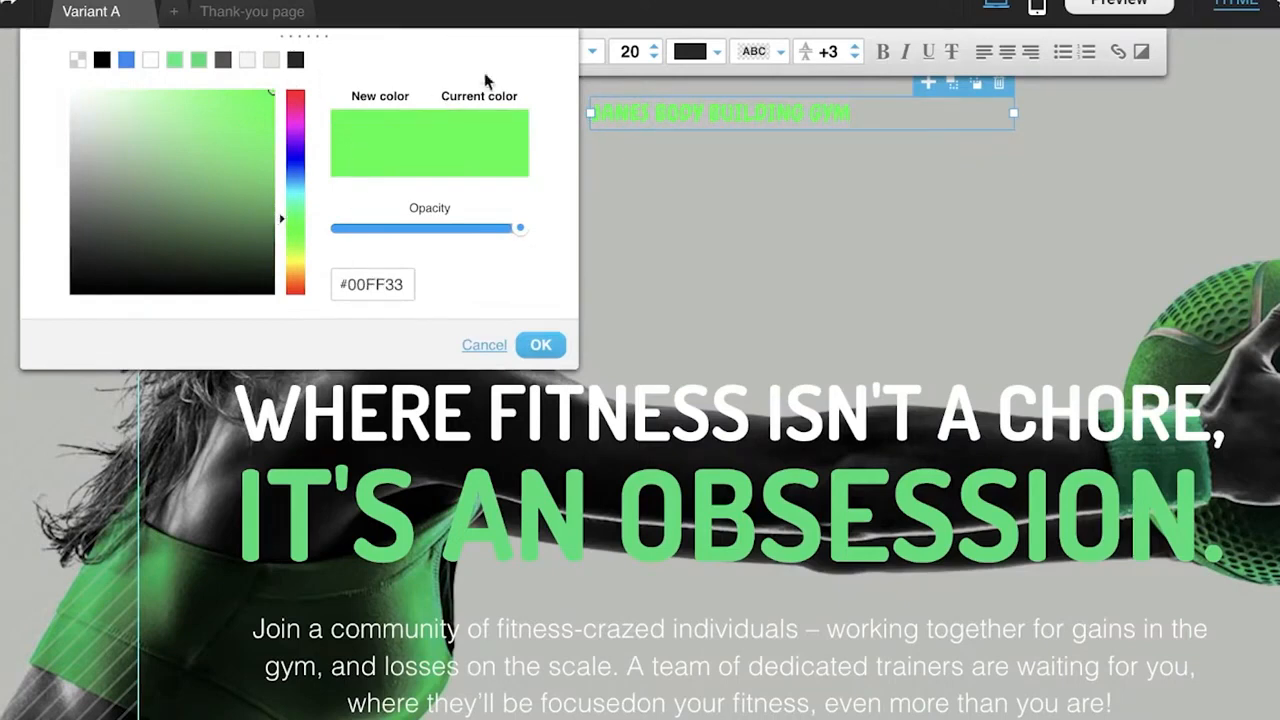
Give the gym name text a dark brownish-grey #5F4B4B background highlight.
{"action": "left_click", "coordinate": [762, 62]}
{"action": "mouse_move", "coordinate": [295, 170]}
{"action": "left_mouse_down"}
{"action": "mouse_move", "coordinate": [290, 112]}
{"action": "mouse_move", "coordinate": [260, 112]}
{"action": "mouse_move", "coordinate": [250, 124]}
{"action": "mouse_move", "coordinate": [295, 293]}
{"action": "left_mouse_up"}
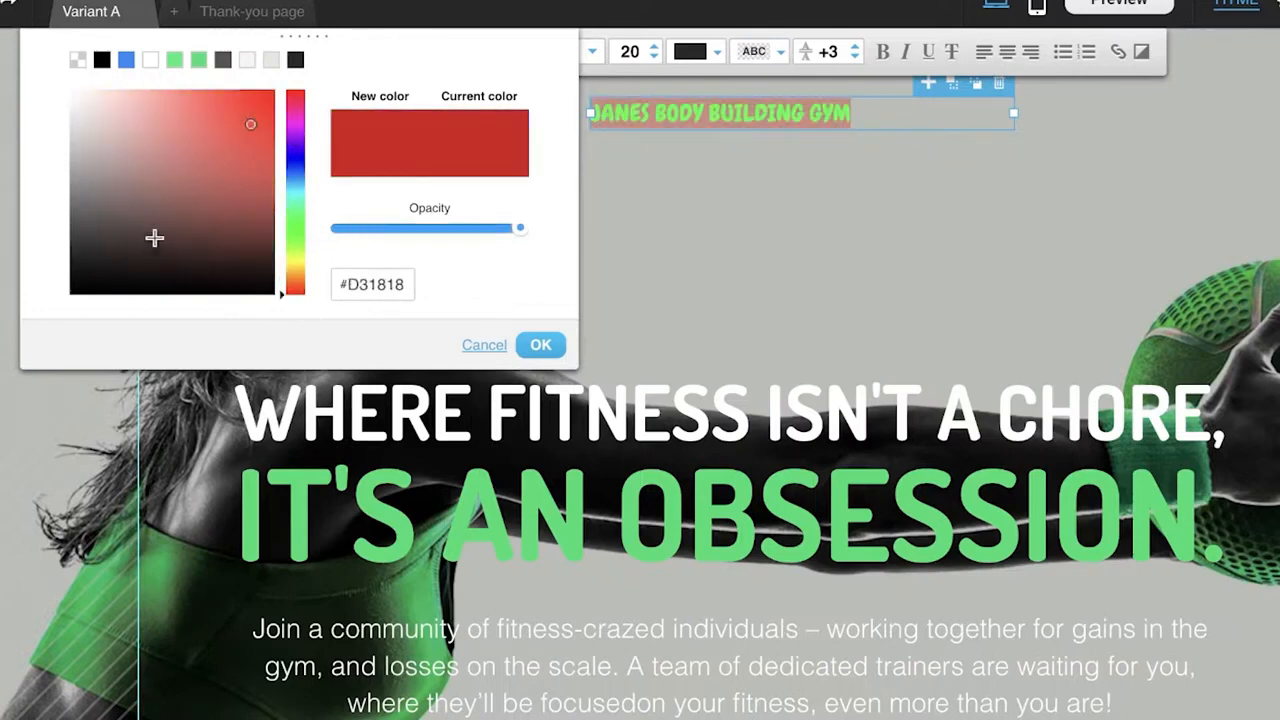
{"action": "mouse_move", "coordinate": [125, 239]}
{"action": "left_mouse_down"}
{"action": "mouse_move", "coordinate": [109, 240]}
{"action": "mouse_move", "coordinate": [102, 218]}
{"action": "left_mouse_up"}
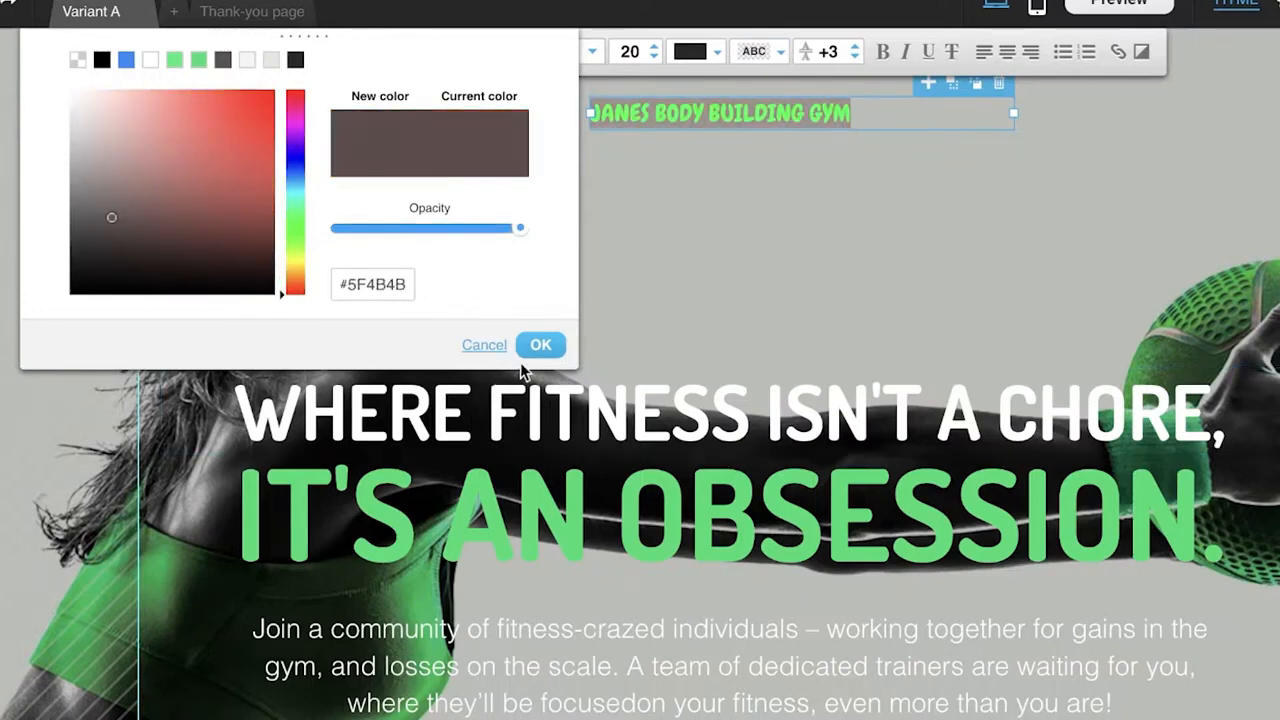
{"action": "left_click", "coordinate": [540, 345]}
{"action": "left_click", "coordinate": [763, 212]}
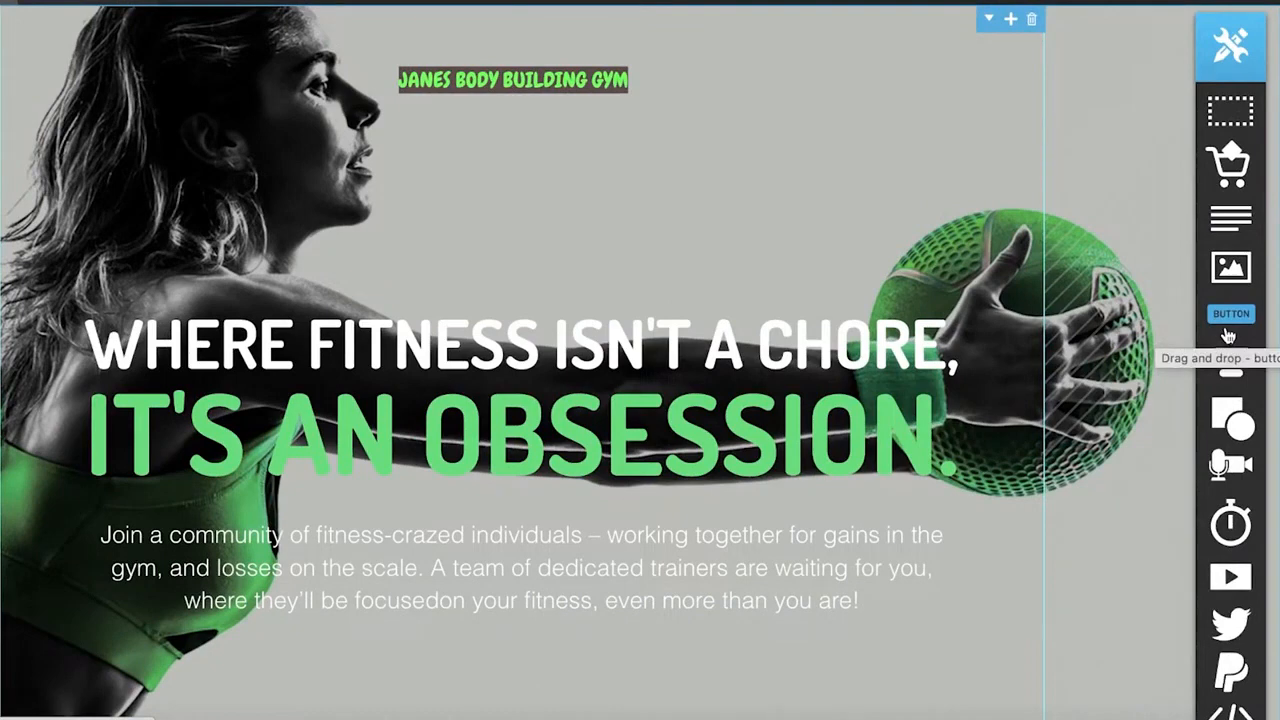
Place a button between the gym name and the headline, then delete it.
{"action": "left_click_drag", "start_coordinate": [1228, 336], "coordinate": [510, 238]}
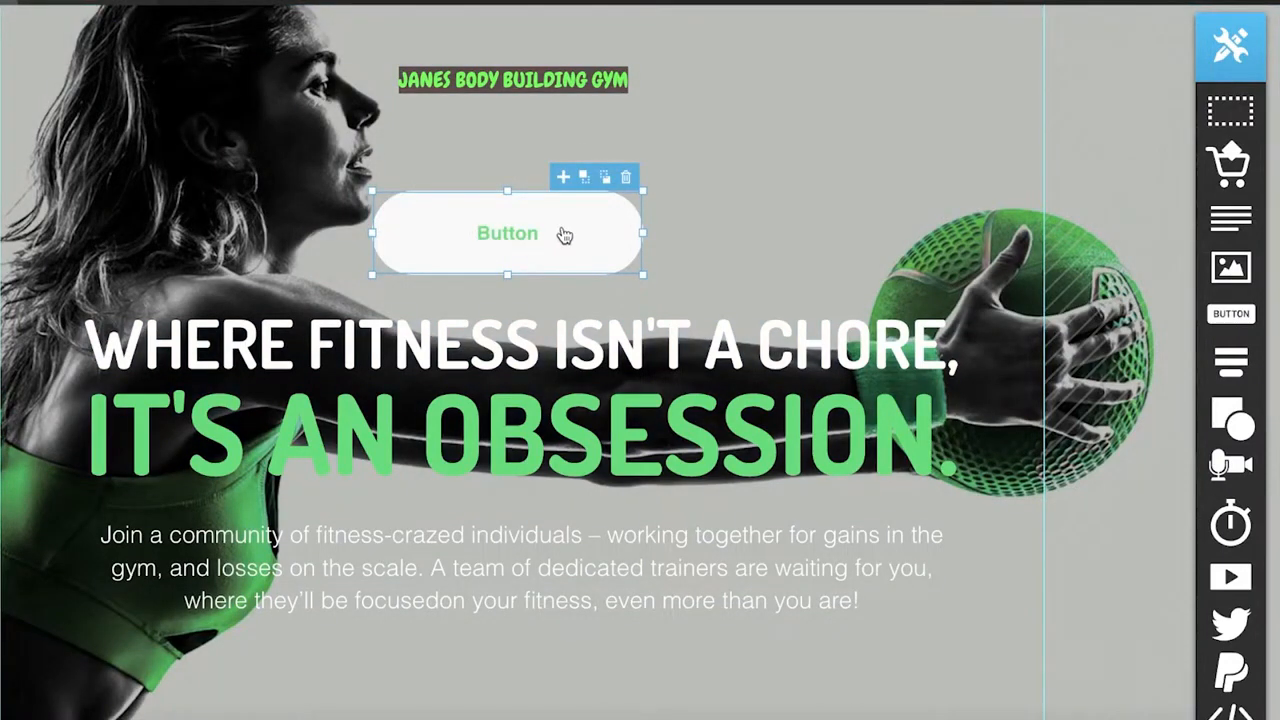
{"action": "left_click", "coordinate": [626, 177]}
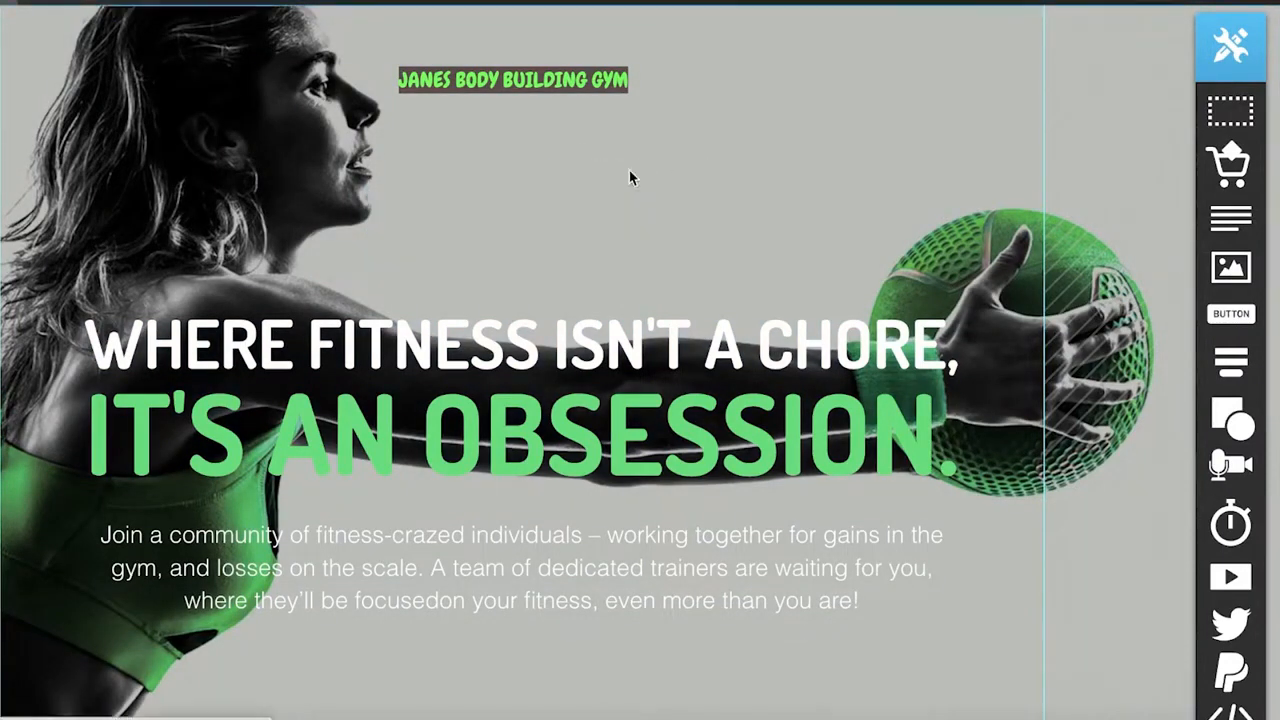
Look over the page's sign-up form section and the available static and popup form elements.
{"action": "scroll", "coordinate": [714, 230], "scroll_direction": "down", "scroll_amount": 5}
{"action": "mouse_move", "coordinate": [1250, 365]}
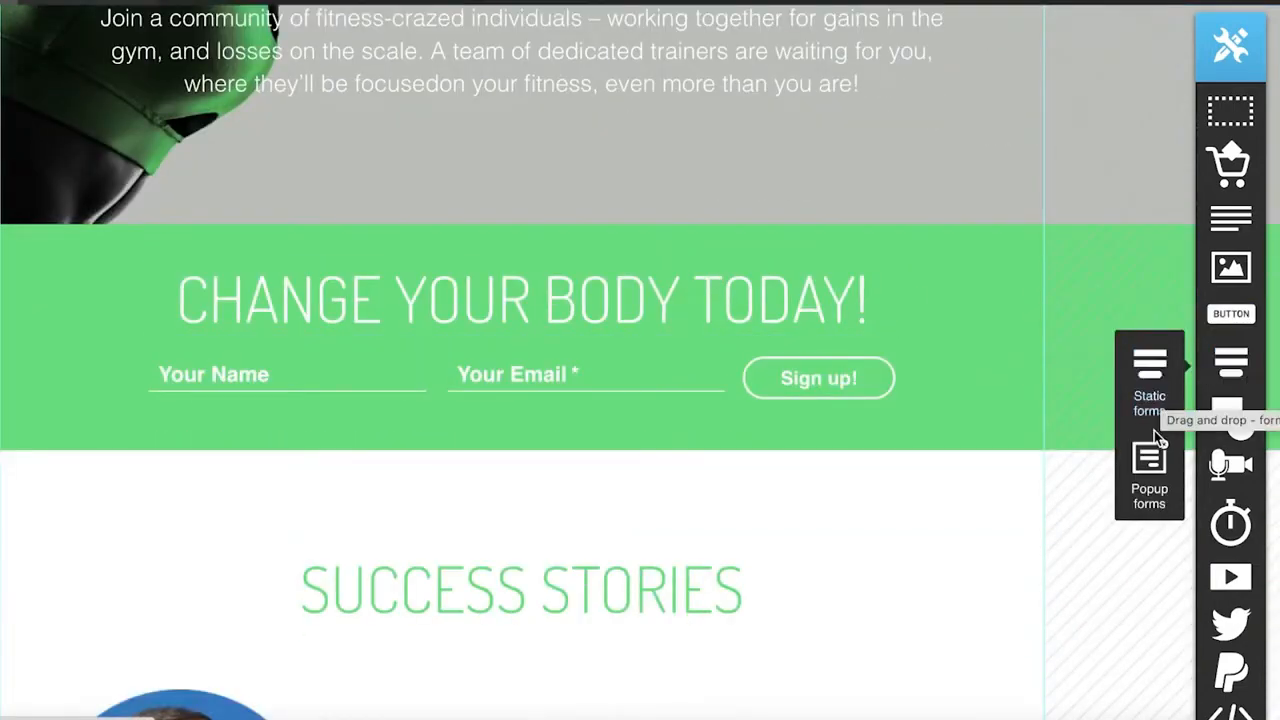
{"action": "scroll", "coordinate": [1154, 430], "scroll_direction": "up", "scroll_amount": 5}
{"action": "mouse_move", "coordinate": [1222, 412]}
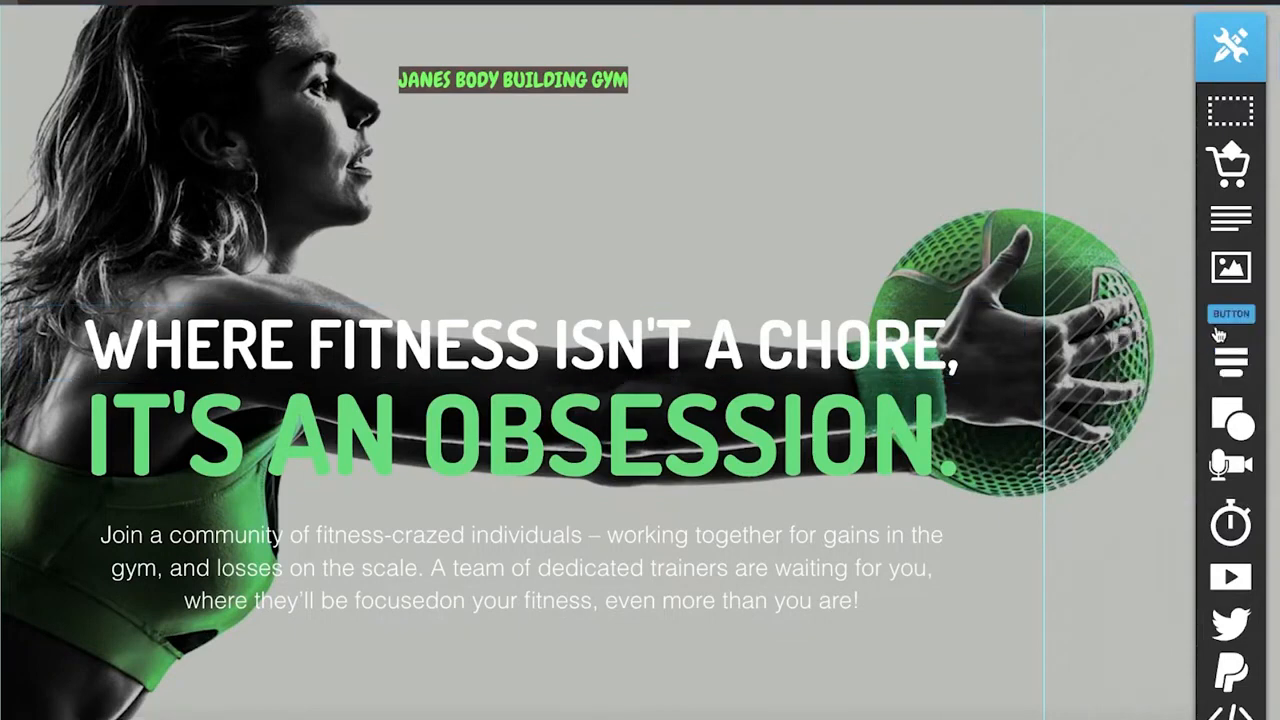
Place a popup form between the gym name and the headline, using the Signup form type.
{"action": "left_click_drag", "start_coordinate": [1166, 462], "coordinate": [550, 343]}
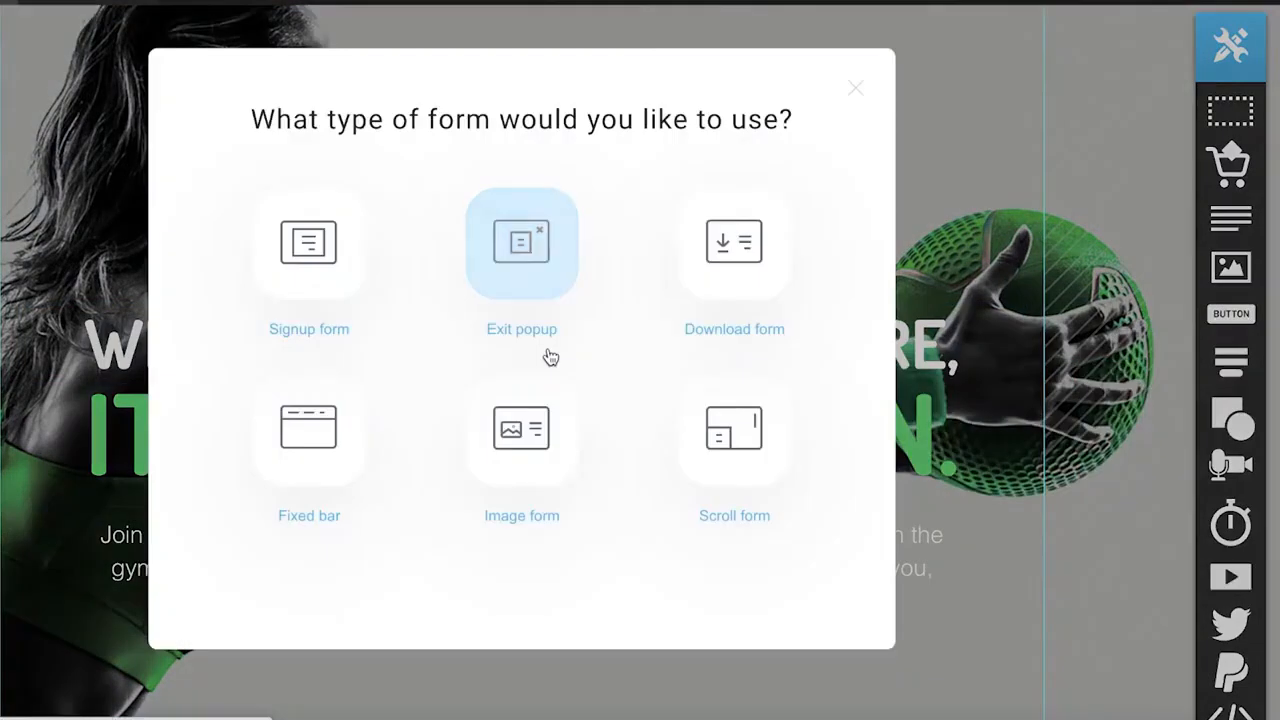
{"action": "left_click", "coordinate": [331, 240]}
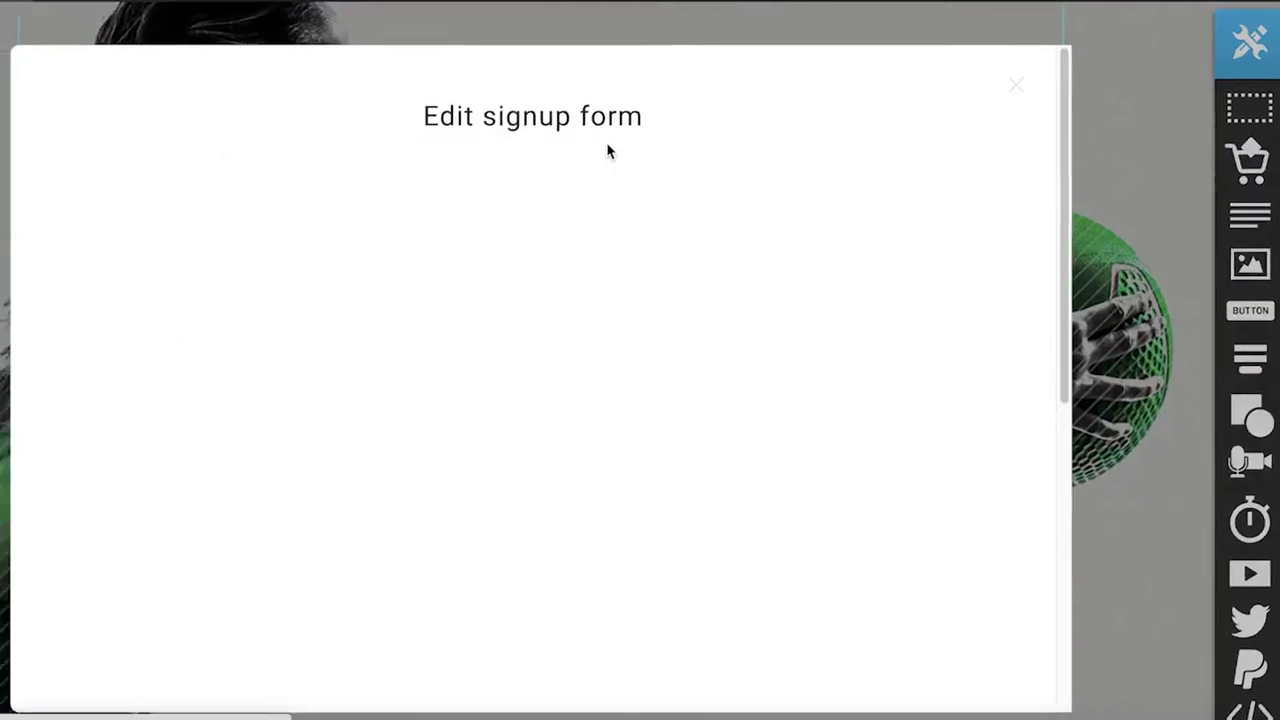
{"action": "scroll", "coordinate": [311, 188], "scroll_direction": "down", "scroll_amount": 1}
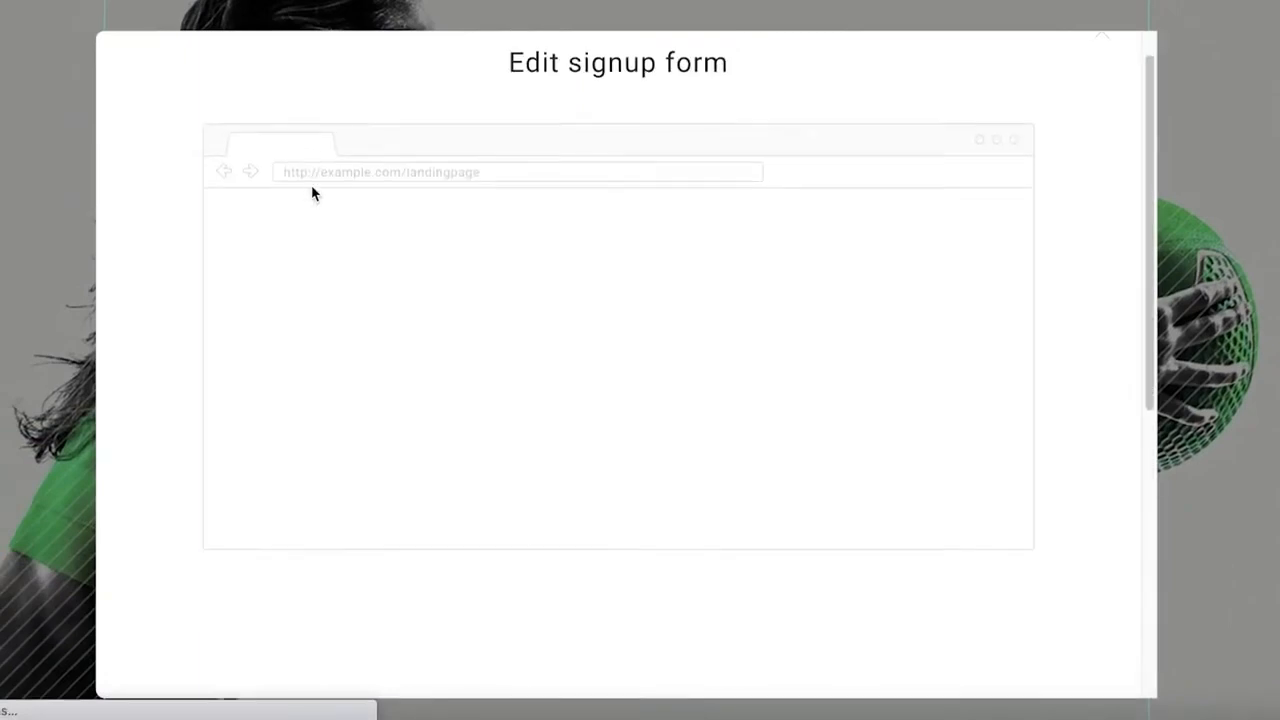
{"action": "scroll", "coordinate": [500, 198], "scroll_direction": "up", "scroll_amount": 1}
{"action": "scroll", "coordinate": [521, 196], "scroll_direction": "down", "scroll_amount": 5}
{"action": "scroll", "coordinate": [522, 200], "scroll_direction": "up", "scroll_amount": 5}
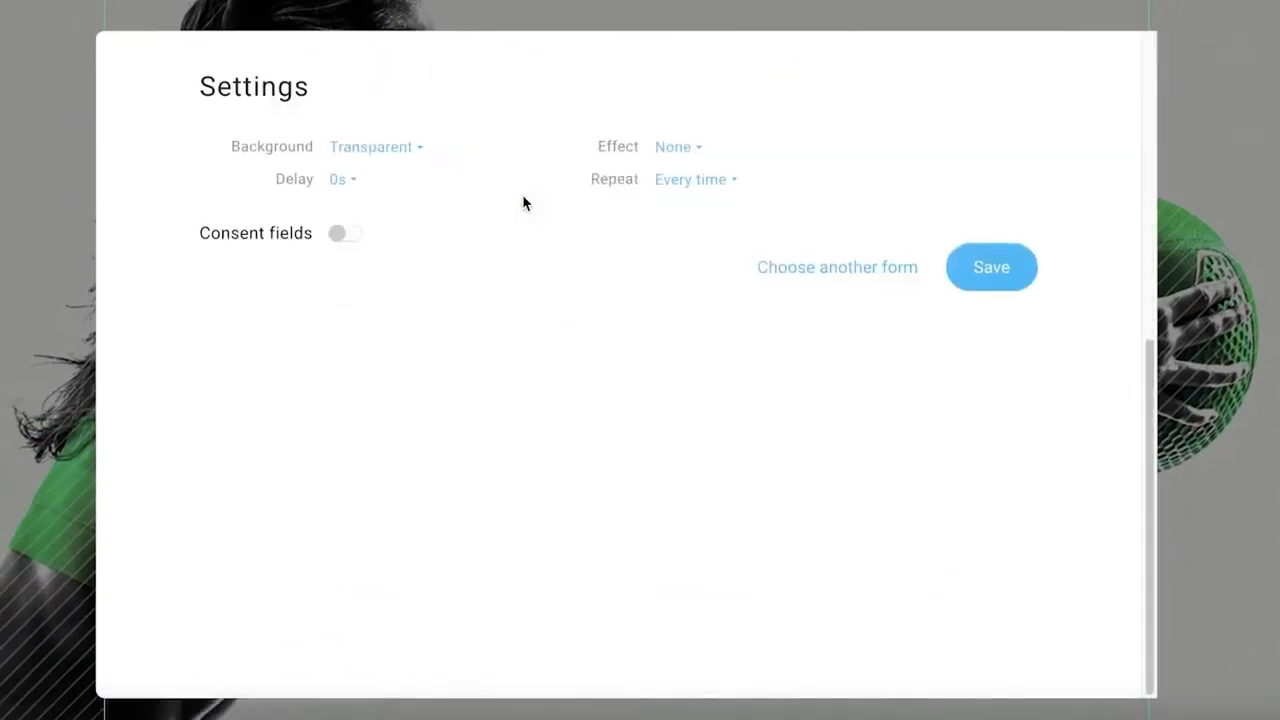
{"action": "scroll", "coordinate": [757, 289], "scroll_direction": "down", "scroll_amount": 3}
{"action": "scroll", "coordinate": [530, 240], "scroll_direction": "up", "scroll_amount": 3}
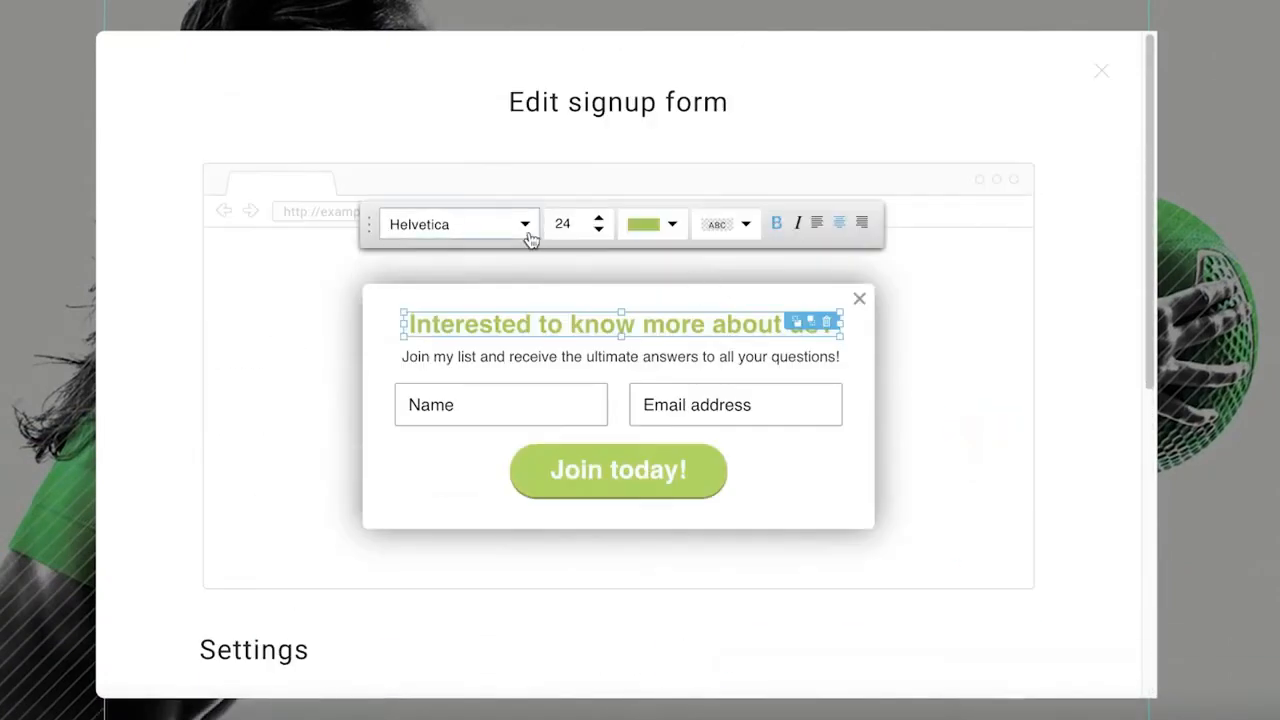
Change the text color of the form heading "Interested to know more about us?" to a brighter green.
{"action": "left_click", "coordinate": [478, 237]}
{"action": "left_click", "coordinate": [633, 224]}
{"action": "left_click_drag", "start_coordinate": [439, 398], "coordinate": [439, 435]}
{"action": "left_click_drag", "start_coordinate": [392, 342], "coordinate": [446, 290]}
{"action": "left_click", "coordinate": [648, 520]}
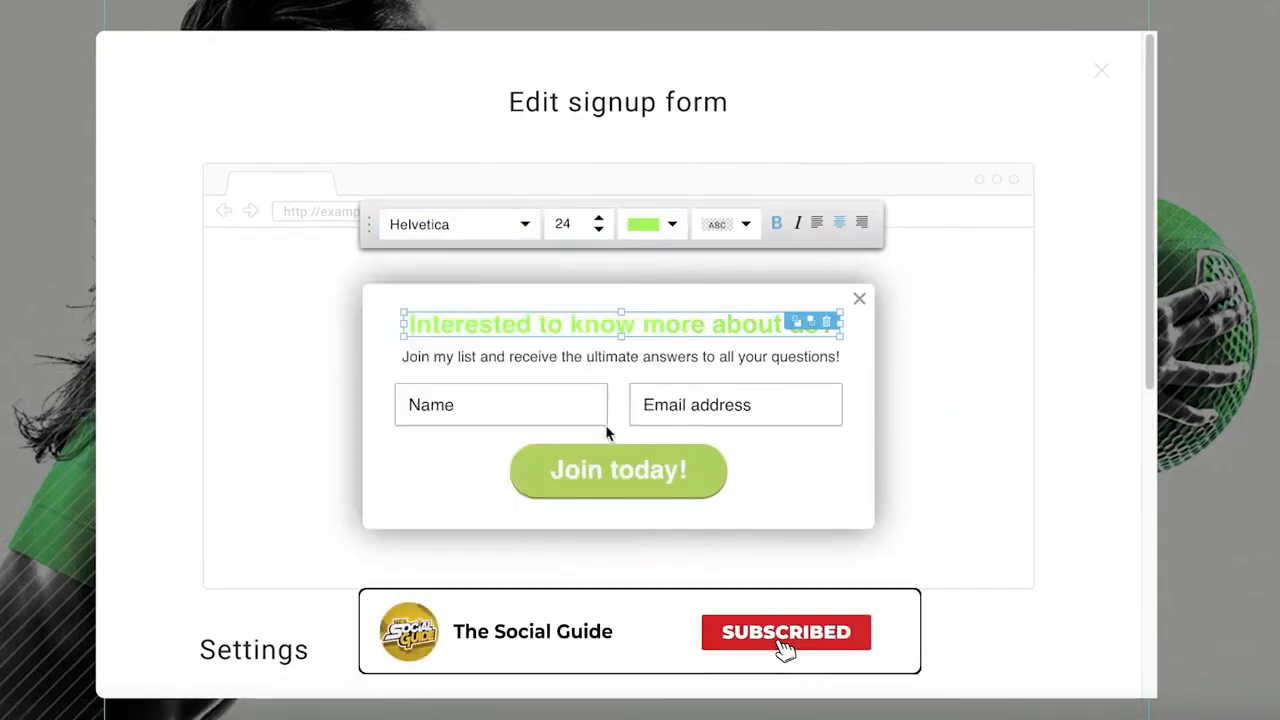
Try to give the form heading a black background highlight and inspect the Name and Email address fields.
{"action": "left_click", "coordinate": [718, 228]}
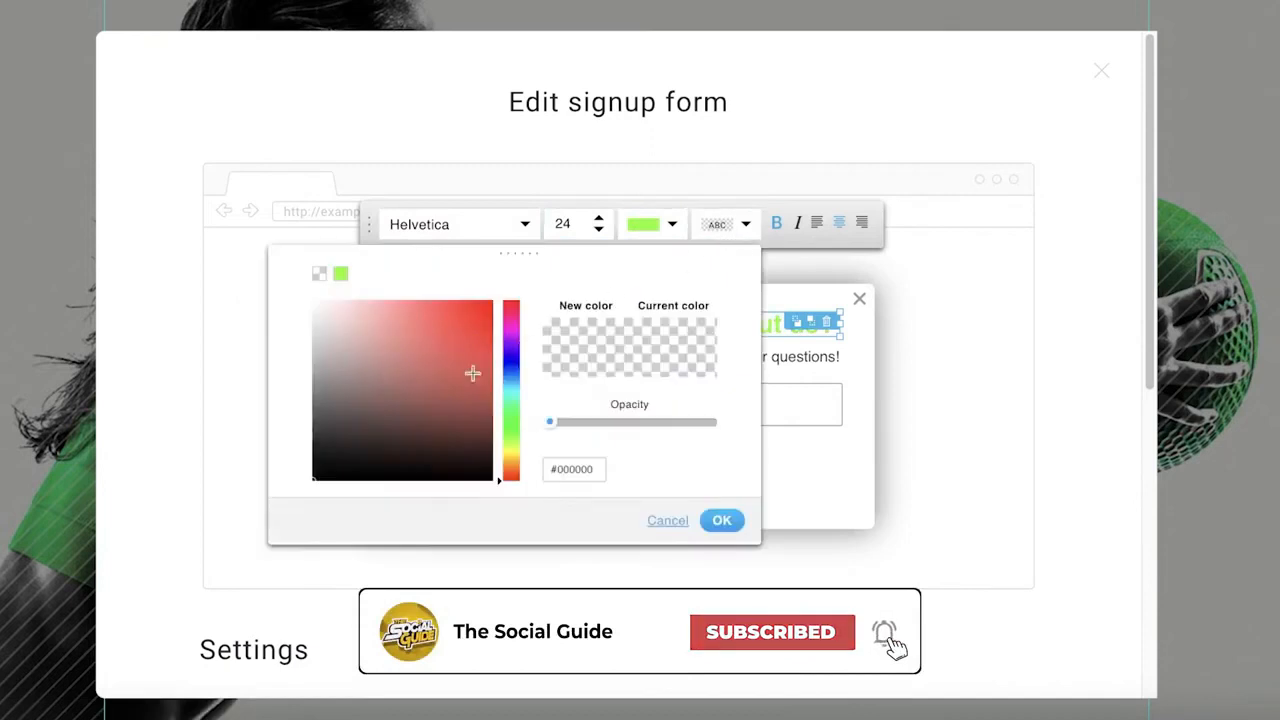
{"action": "left_click_drag", "start_coordinate": [360, 470], "coordinate": [360, 526]}
{"action": "left_click", "coordinate": [730, 518]}
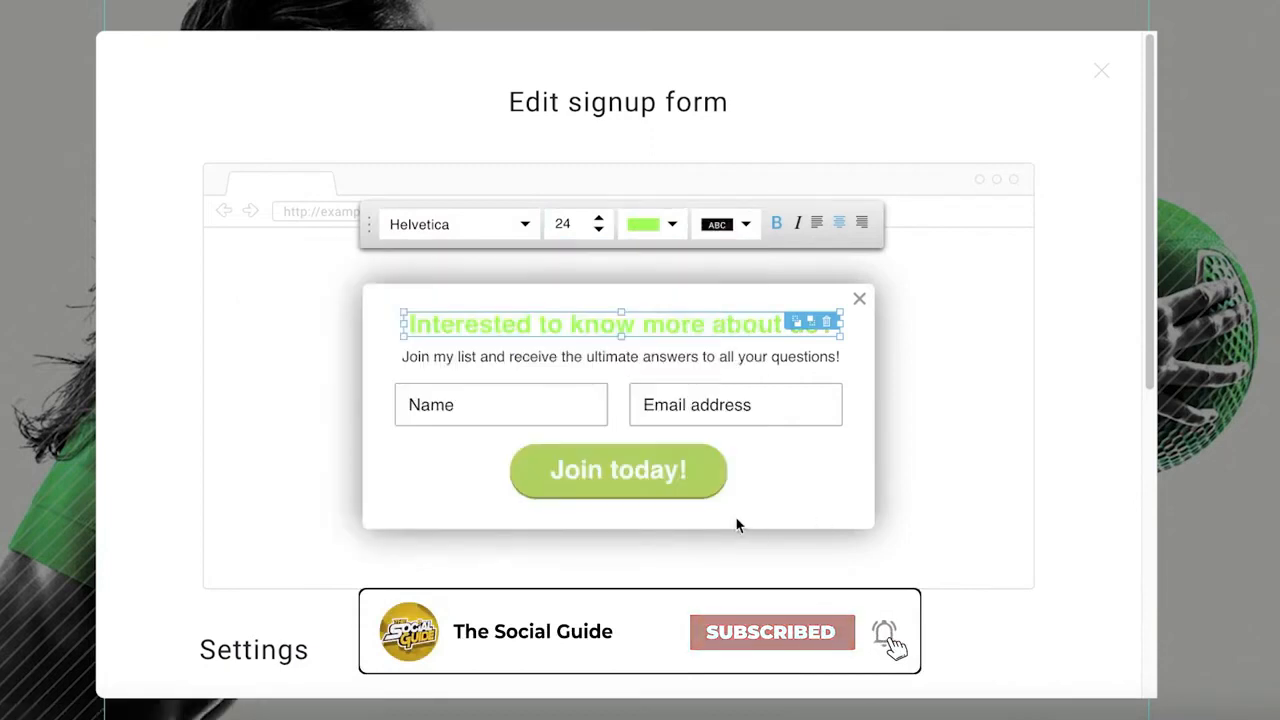
{"action": "left_click", "coordinate": [521, 399]}
{"action": "left_click", "coordinate": [749, 392]}
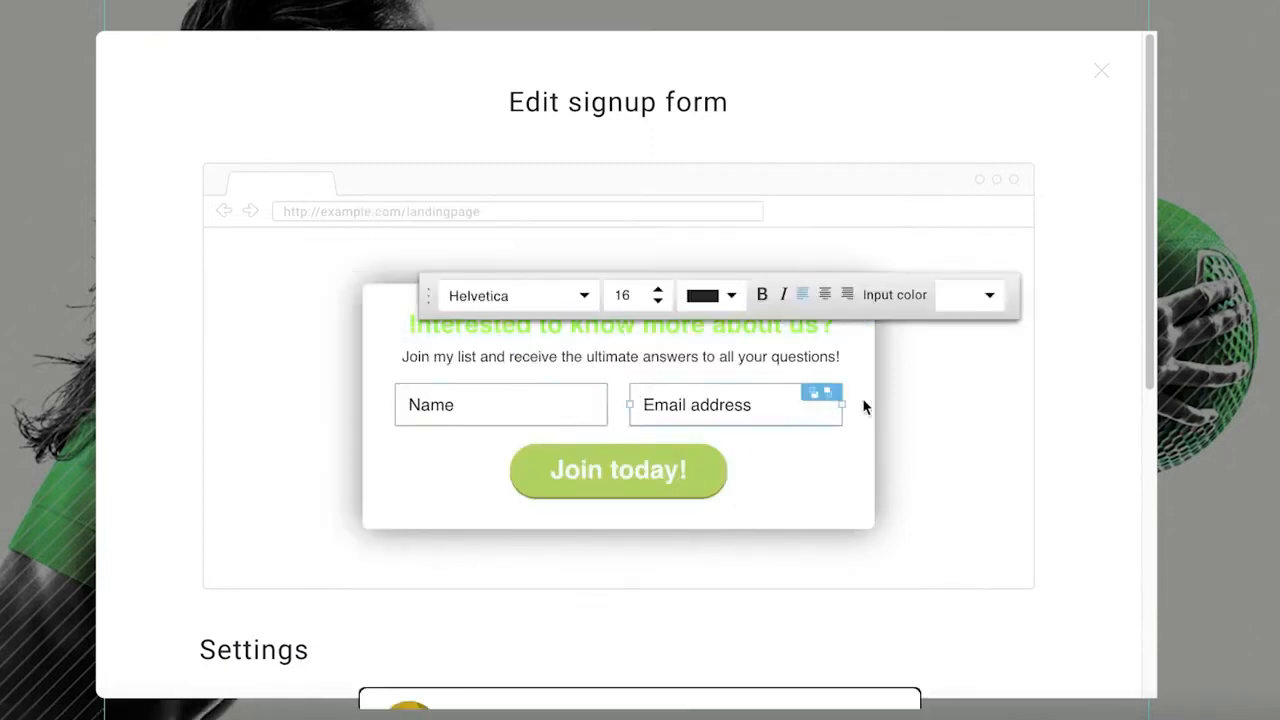
{"action": "left_click", "coordinate": [969, 466]}
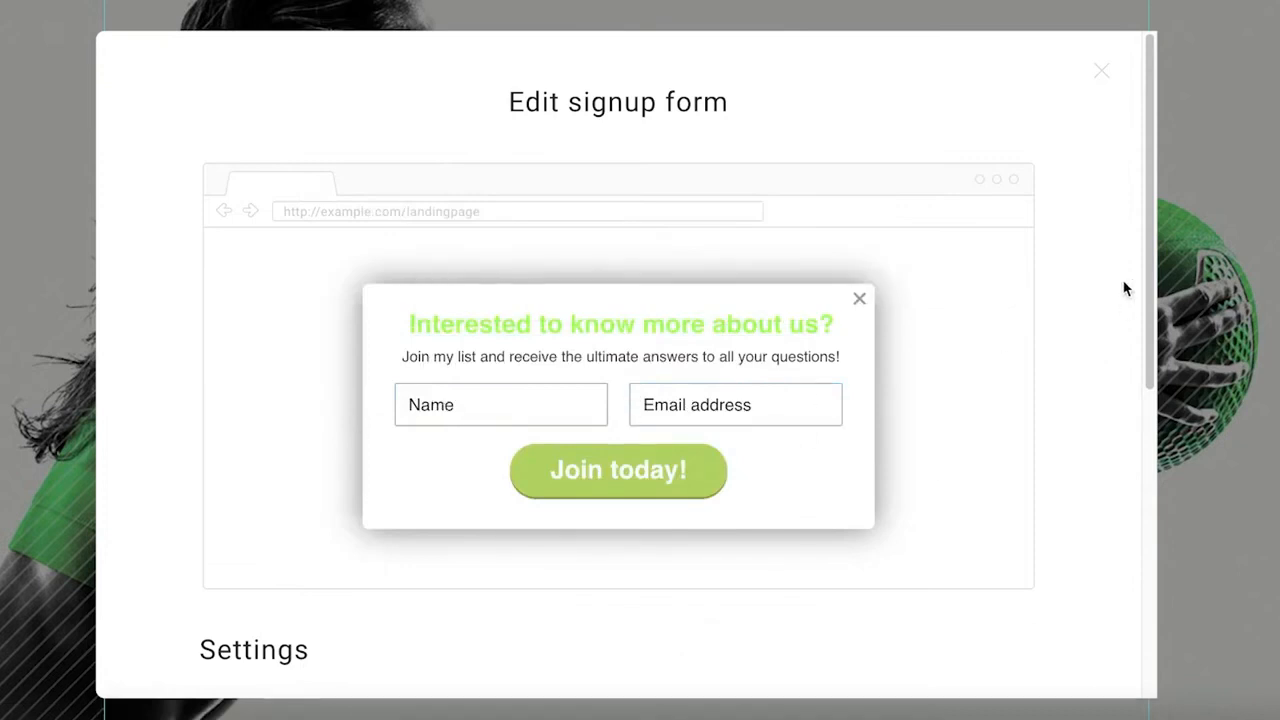
Switch the popup to the Exit popup type, look over its settings, and return to the Signup form type.
{"action": "scroll", "coordinate": [1093, 260], "scroll_direction": "down", "scroll_amount": 3}
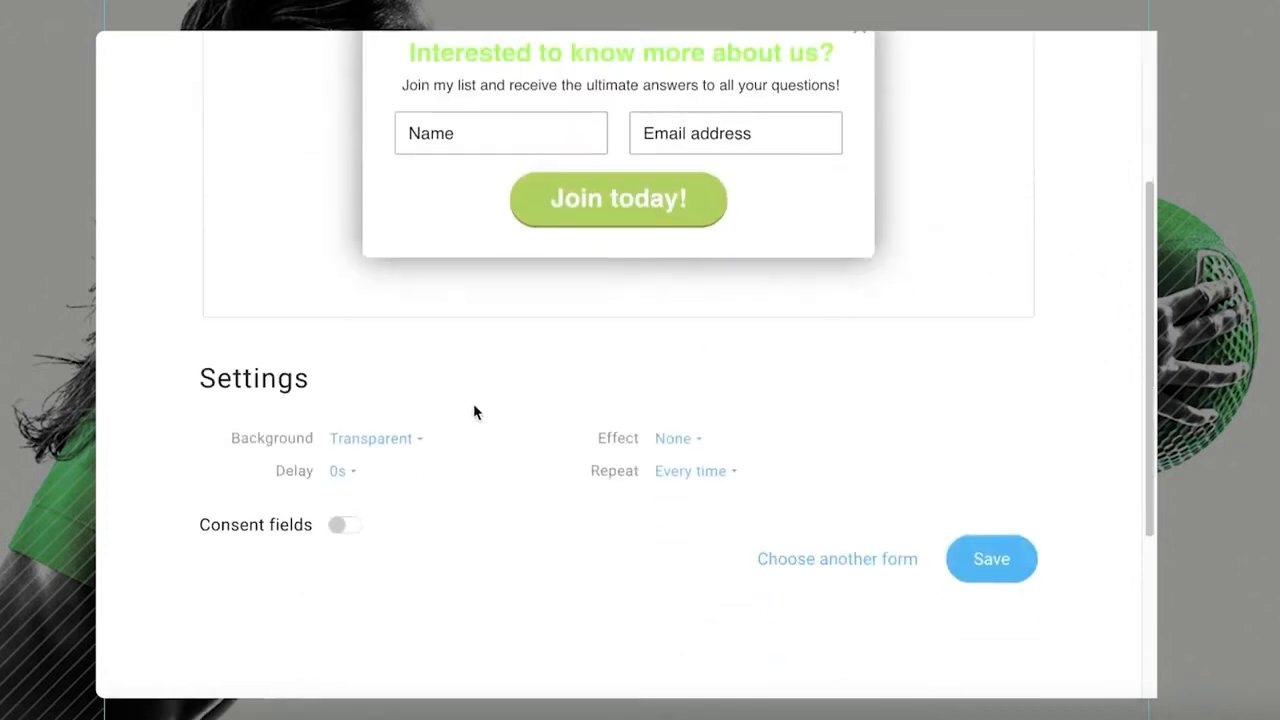
{"action": "left_click", "coordinate": [884, 562]}
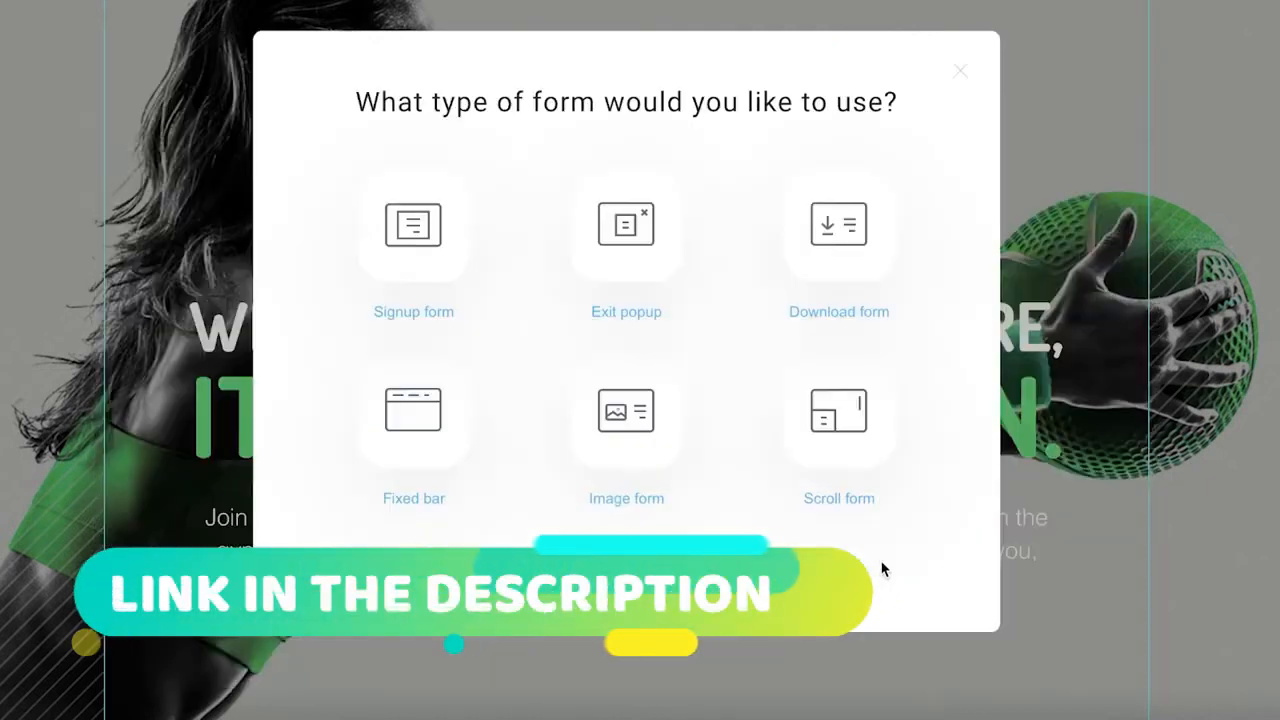
{"action": "left_click", "coordinate": [666, 224]}
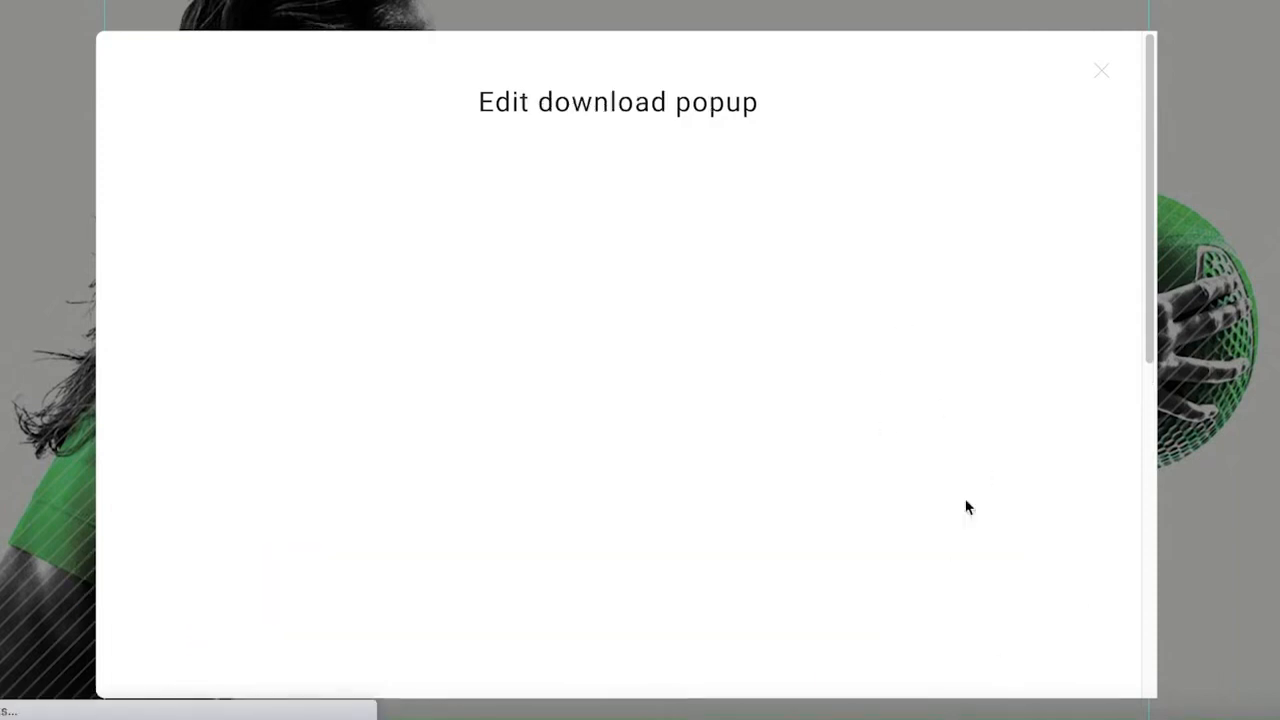
{"action": "scroll", "coordinate": [960, 540], "scroll_direction": "down", "scroll_amount": 5}
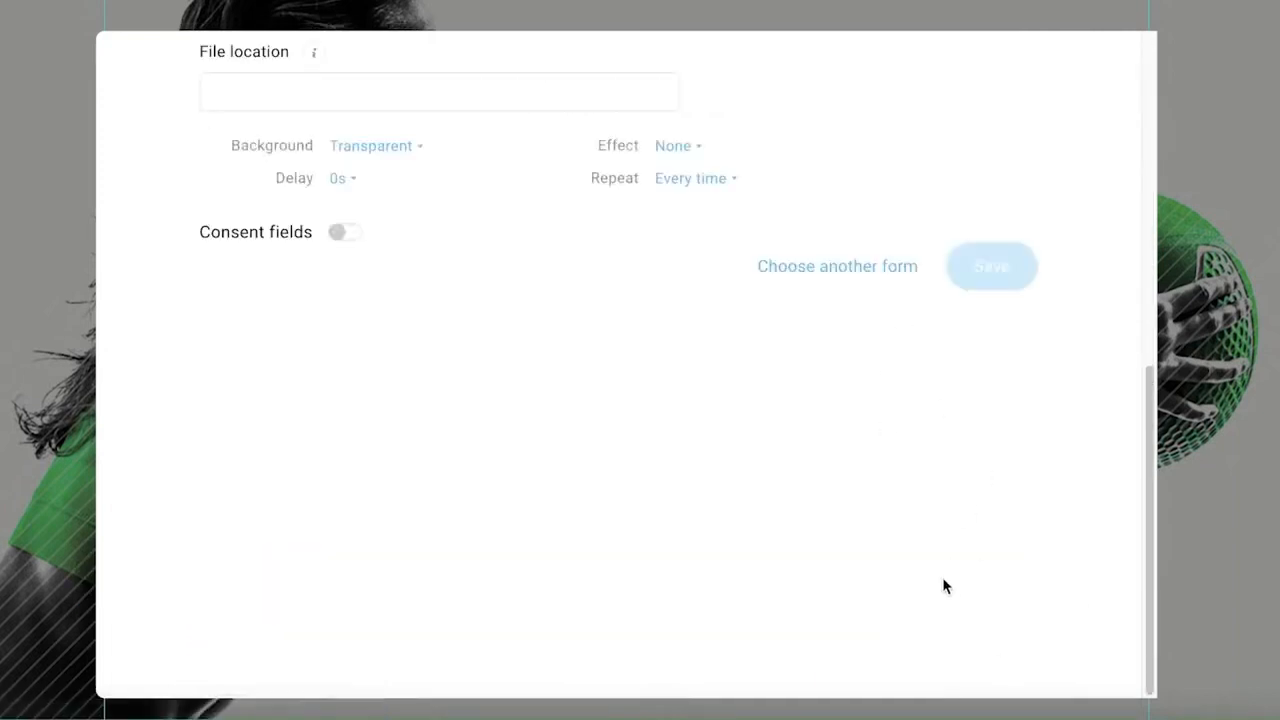
{"action": "left_click", "coordinate": [839, 272]}
{"action": "left_click", "coordinate": [457, 245]}
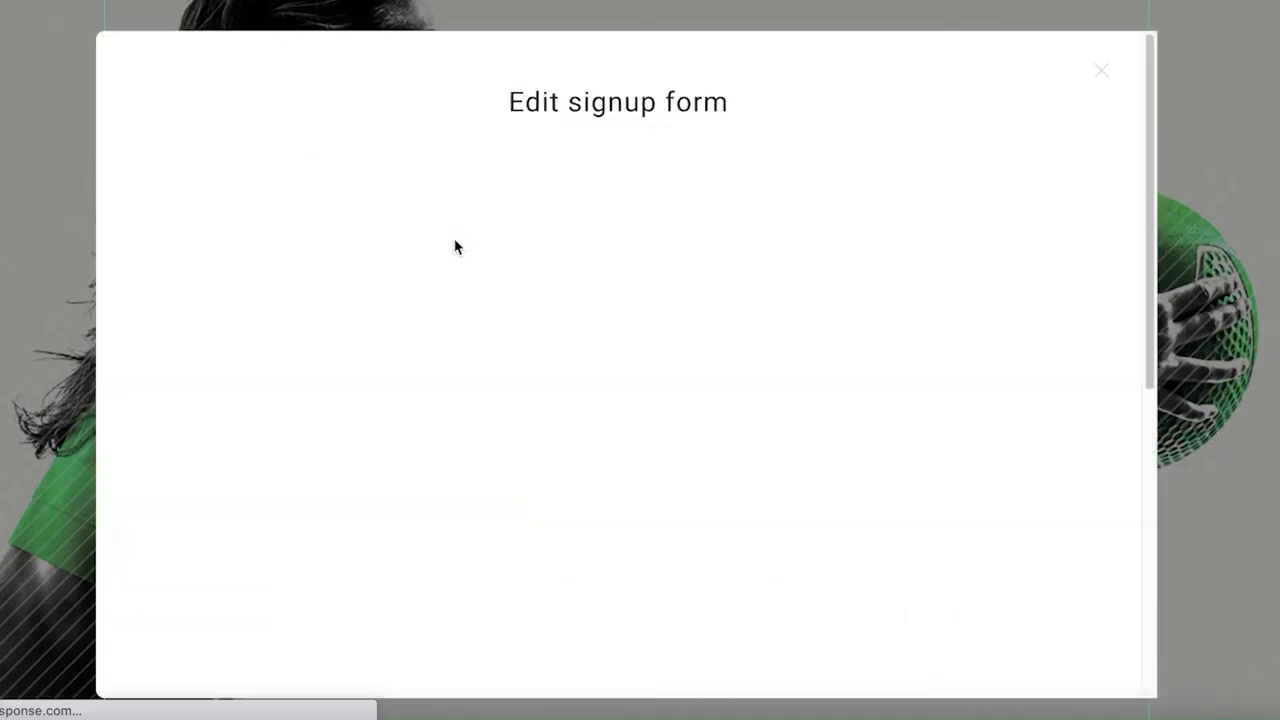
Set the signup form's display delay to 1s.
{"action": "scroll", "coordinate": [675, 343], "scroll_direction": "down", "scroll_amount": 6}
{"action": "scroll", "coordinate": [810, 386], "scroll_direction": "up", "scroll_amount": 6}
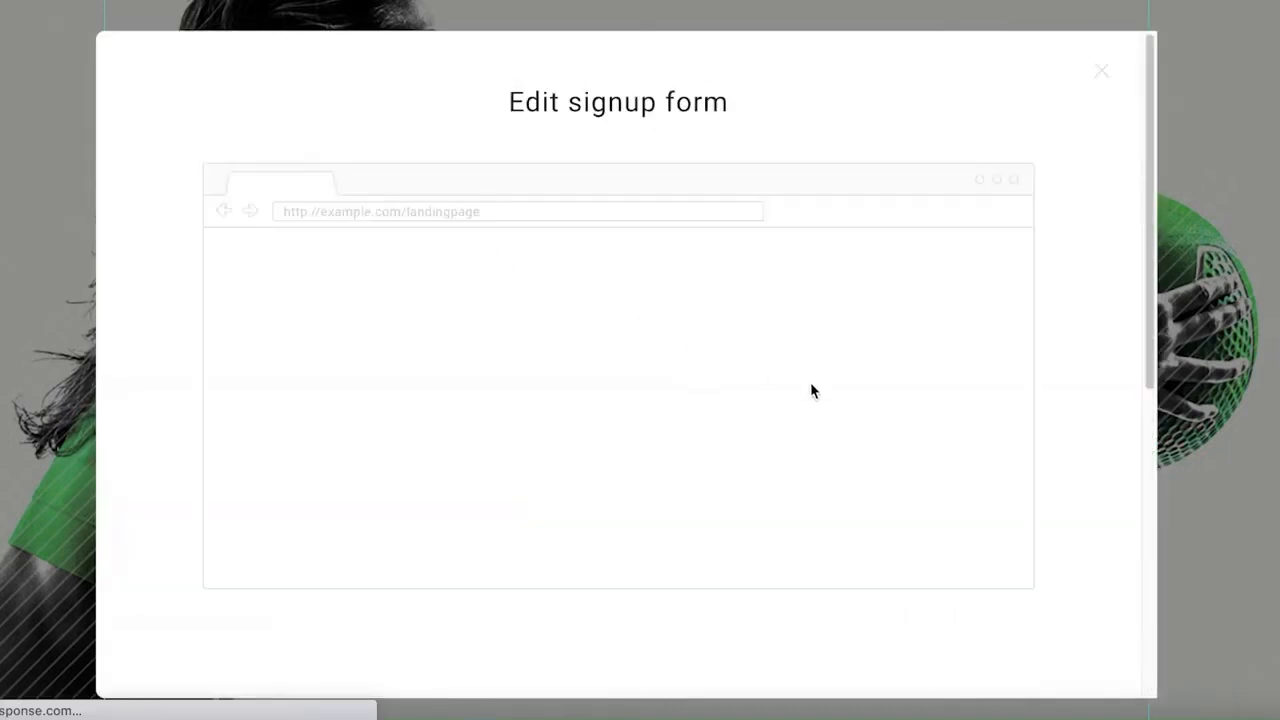
{"action": "scroll", "coordinate": [1000, 540], "scroll_direction": "down", "scroll_amount": 6}
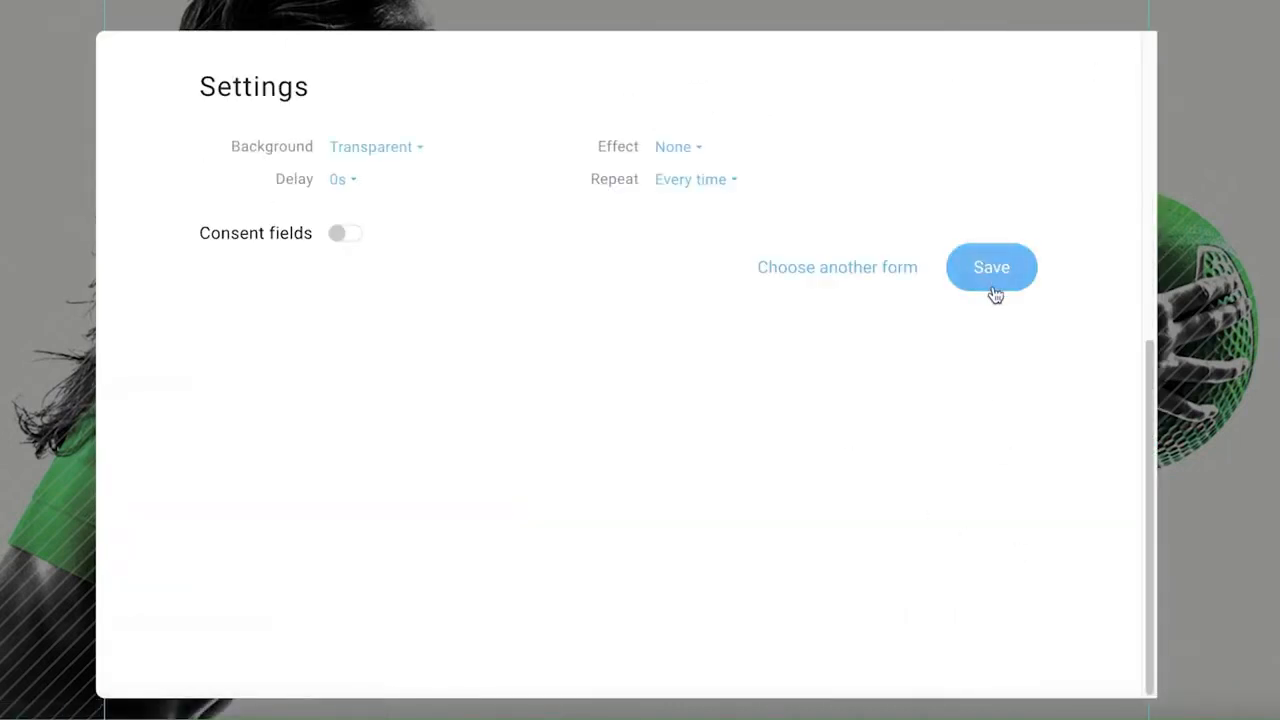
{"action": "left_click", "coordinate": [991, 268]}
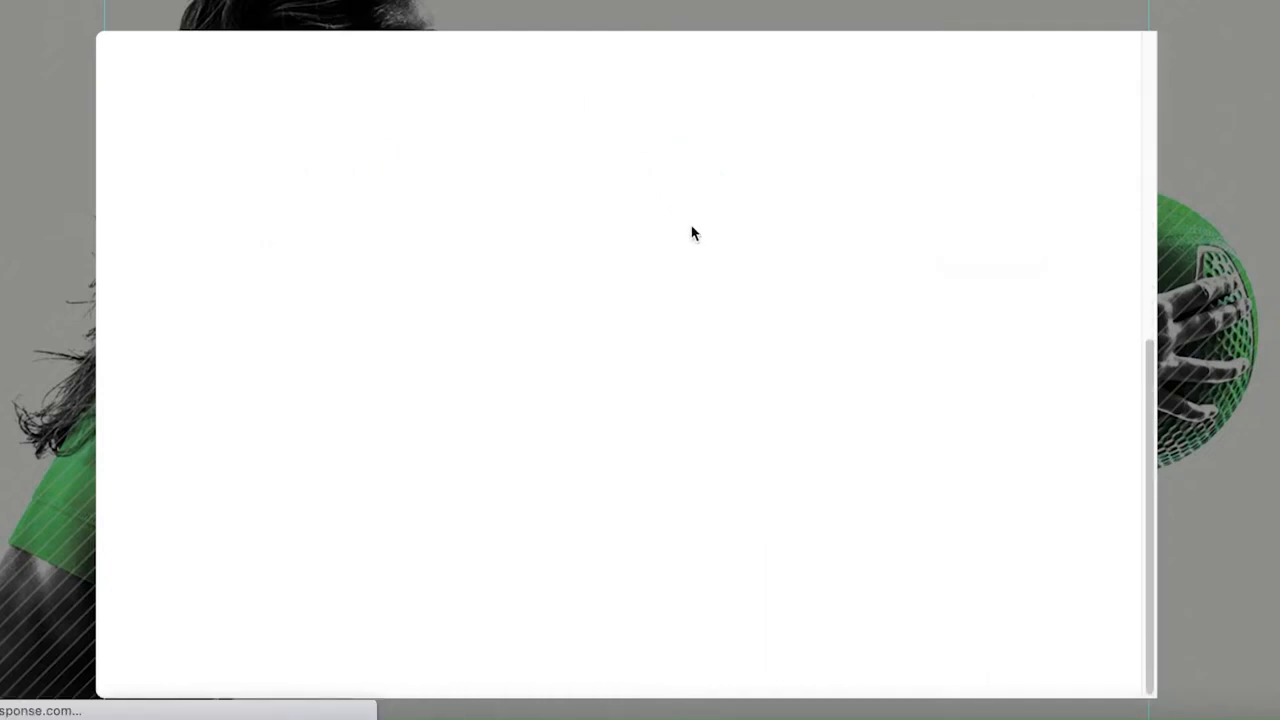
{"action": "scroll", "coordinate": [720, 248], "scroll_direction": "down", "scroll_amount": 3}
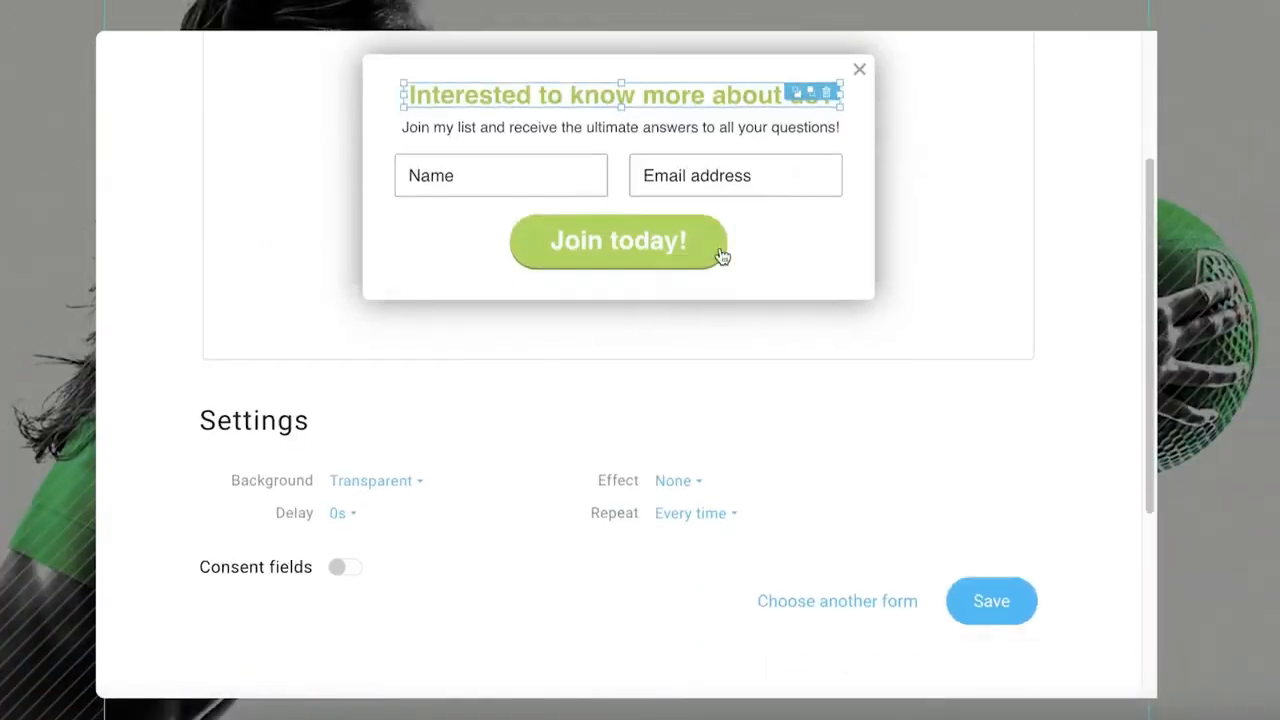
{"action": "left_click", "coordinate": [343, 515]}
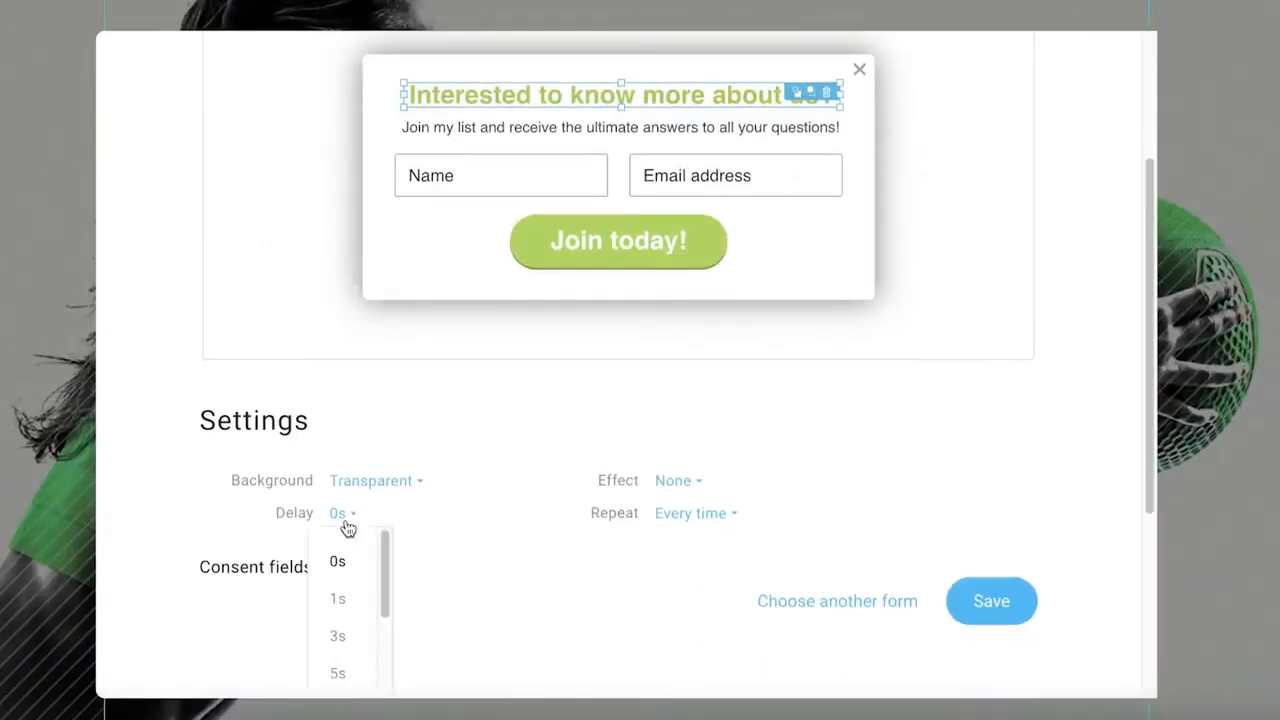
{"action": "left_click", "coordinate": [340, 599]}
Review the signup form's background, effect and repeat options, keeping Transparent, None and Every time.
{"action": "left_click", "coordinate": [410, 488]}
{"action": "left_click", "coordinate": [430, 485]}
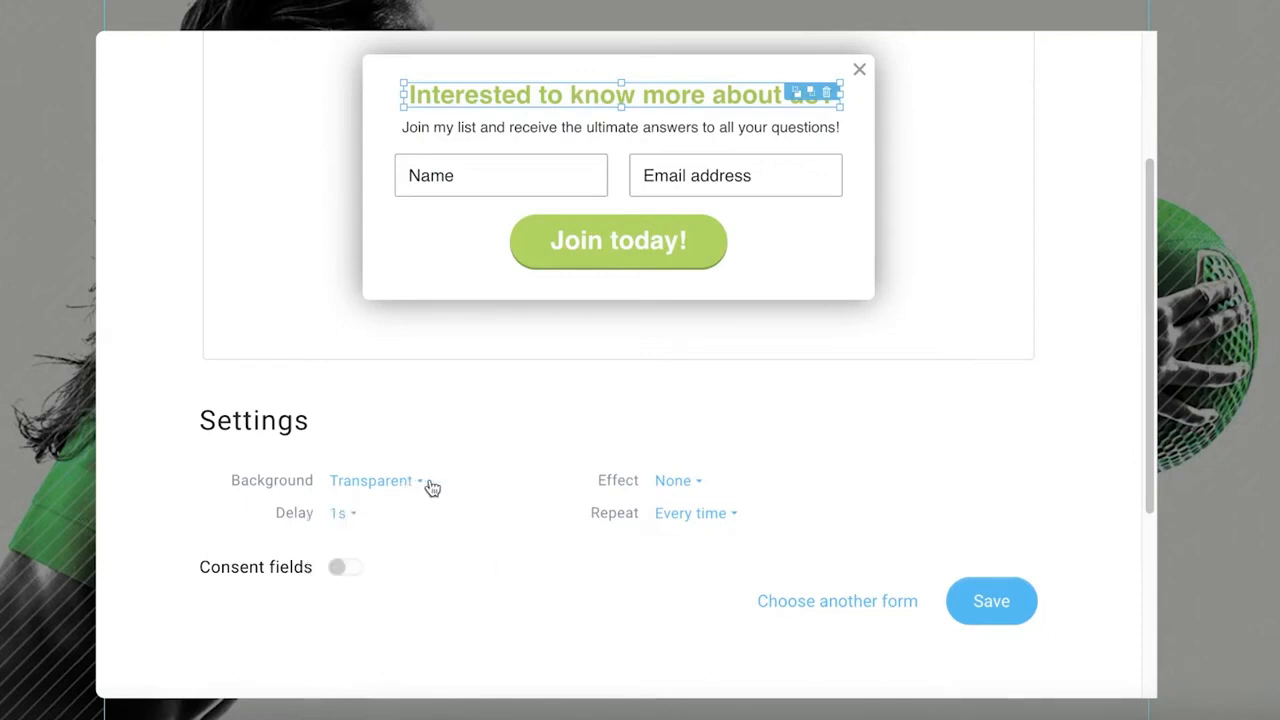
{"action": "left_click", "coordinate": [670, 484]}
{"action": "left_click", "coordinate": [673, 528]}
{"action": "left_click", "coordinate": [692, 513]}
{"action": "left_click", "coordinate": [680, 566]}
Turn the signup form's consent fields on and back off.
{"action": "left_click", "coordinate": [340, 567]}
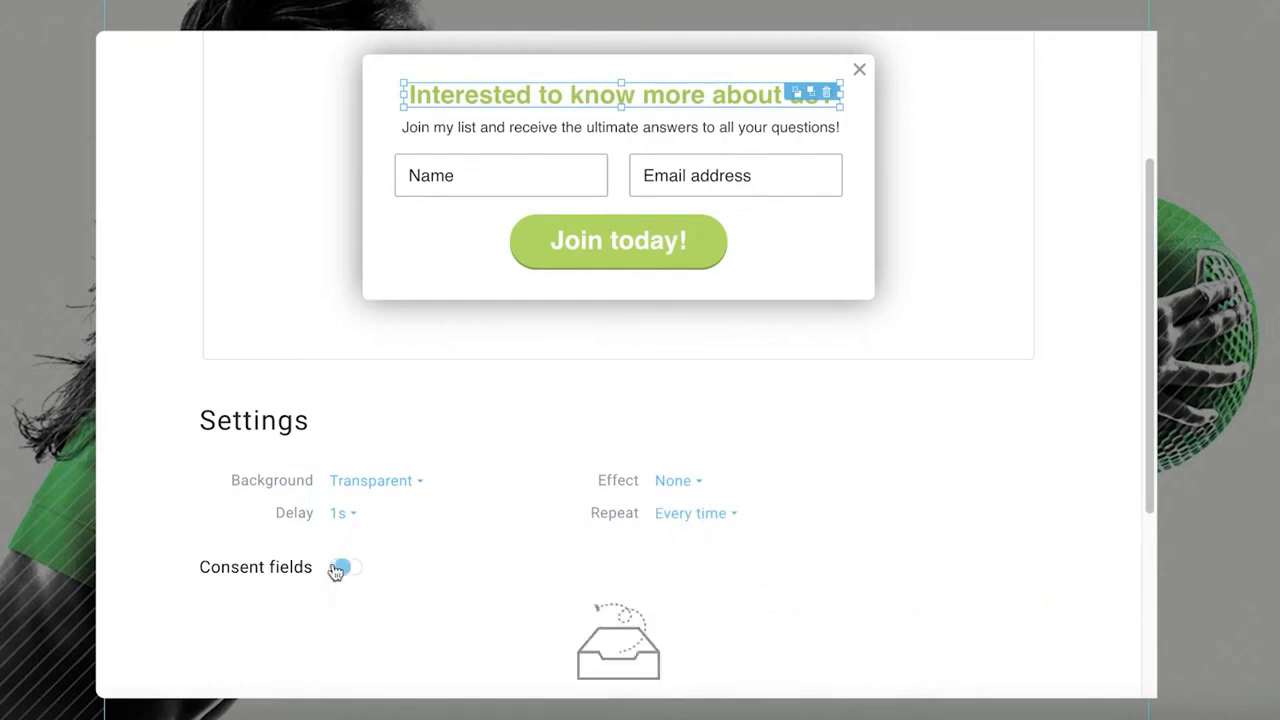
{"action": "scroll", "coordinate": [352, 565], "scroll_direction": "down", "scroll_amount": 3}
{"action": "scroll", "coordinate": [358, 479], "scroll_direction": "down", "scroll_amount": 1}
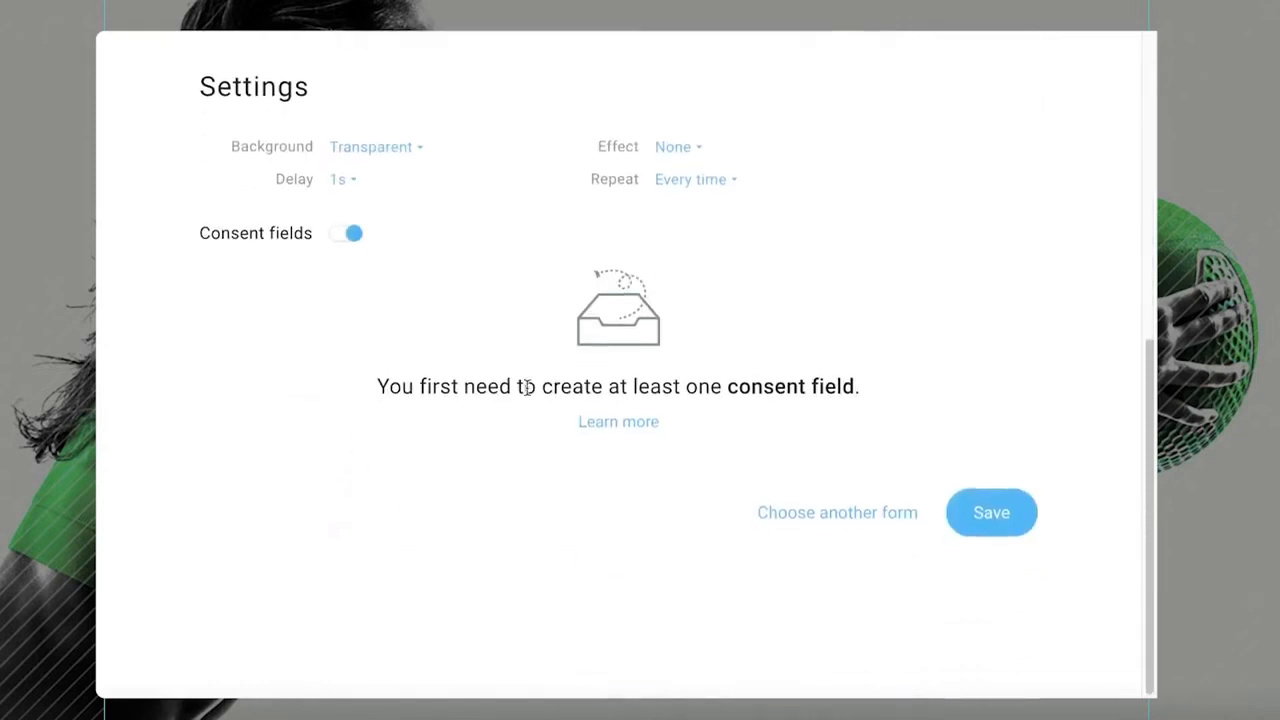
{"action": "left_click", "coordinate": [340, 233]}
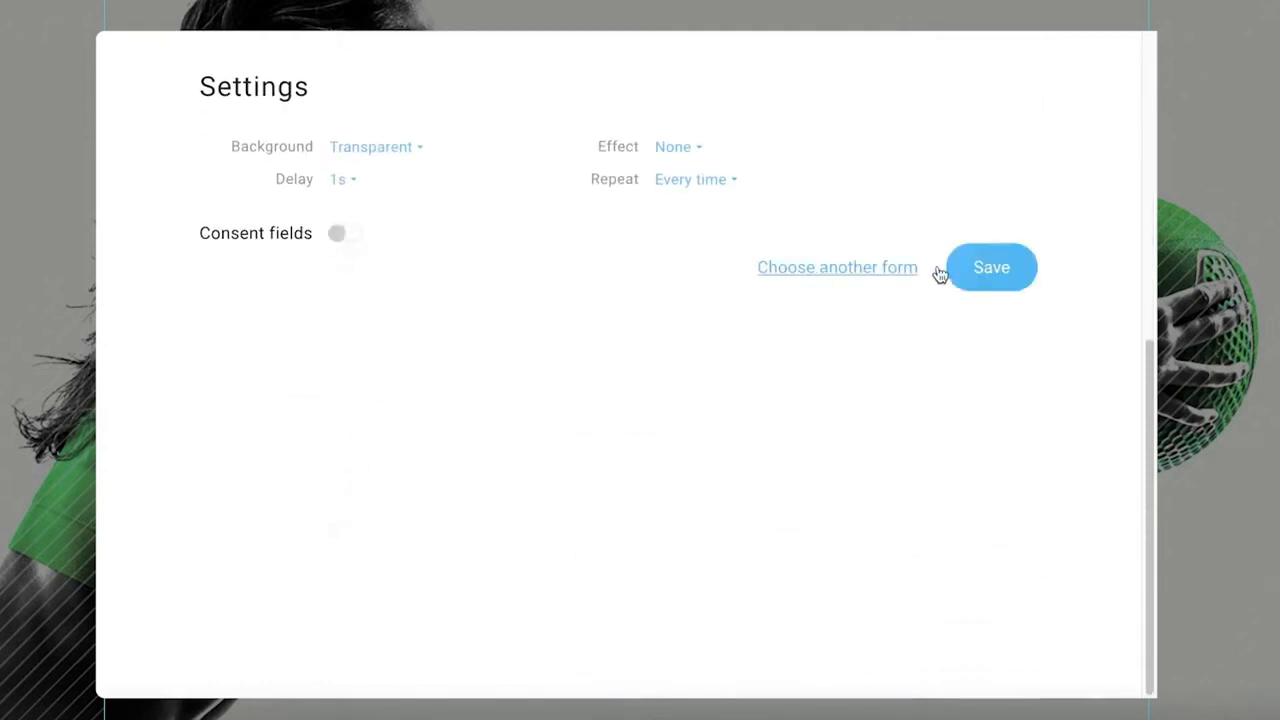
Save the popup signup form to the landing page.
{"action": "left_click", "coordinate": [993, 290]}
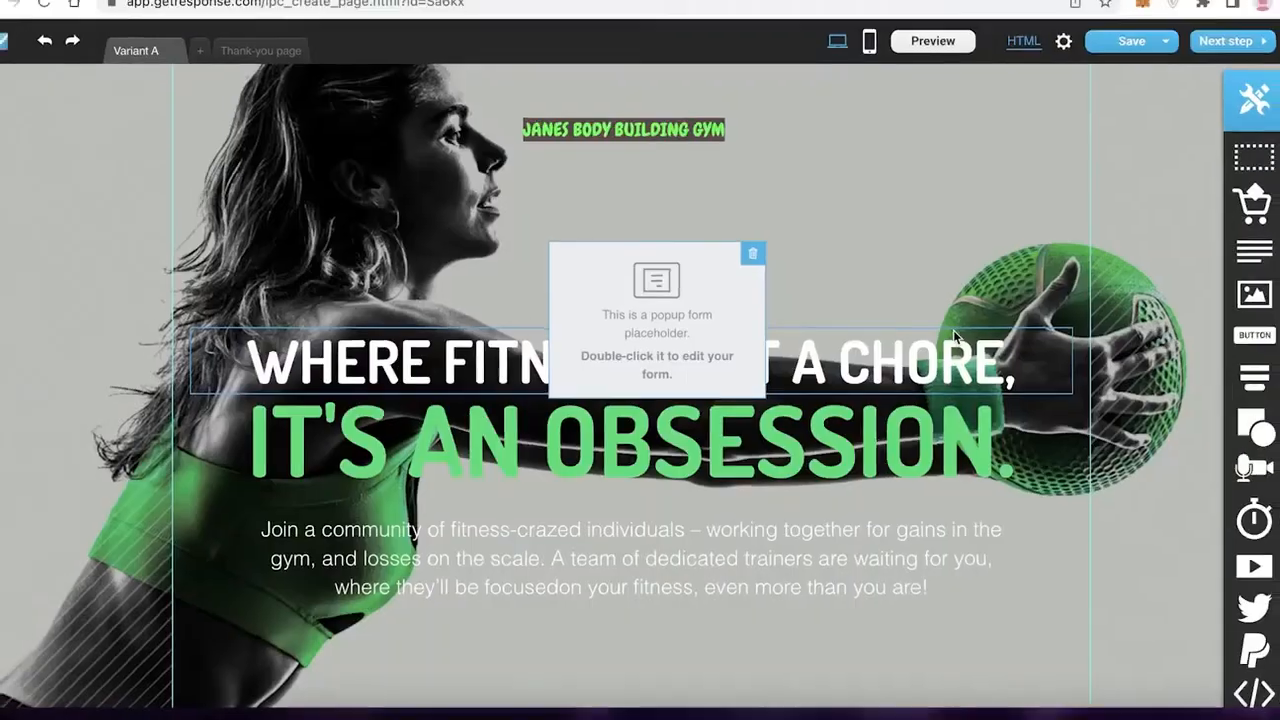
Look over the landing page sections and the remaining available elements, such as shapes, media, timer, video and social sharing.
{"action": "scroll", "coordinate": [952, 371], "scroll_direction": "down", "scroll_amount": 5}
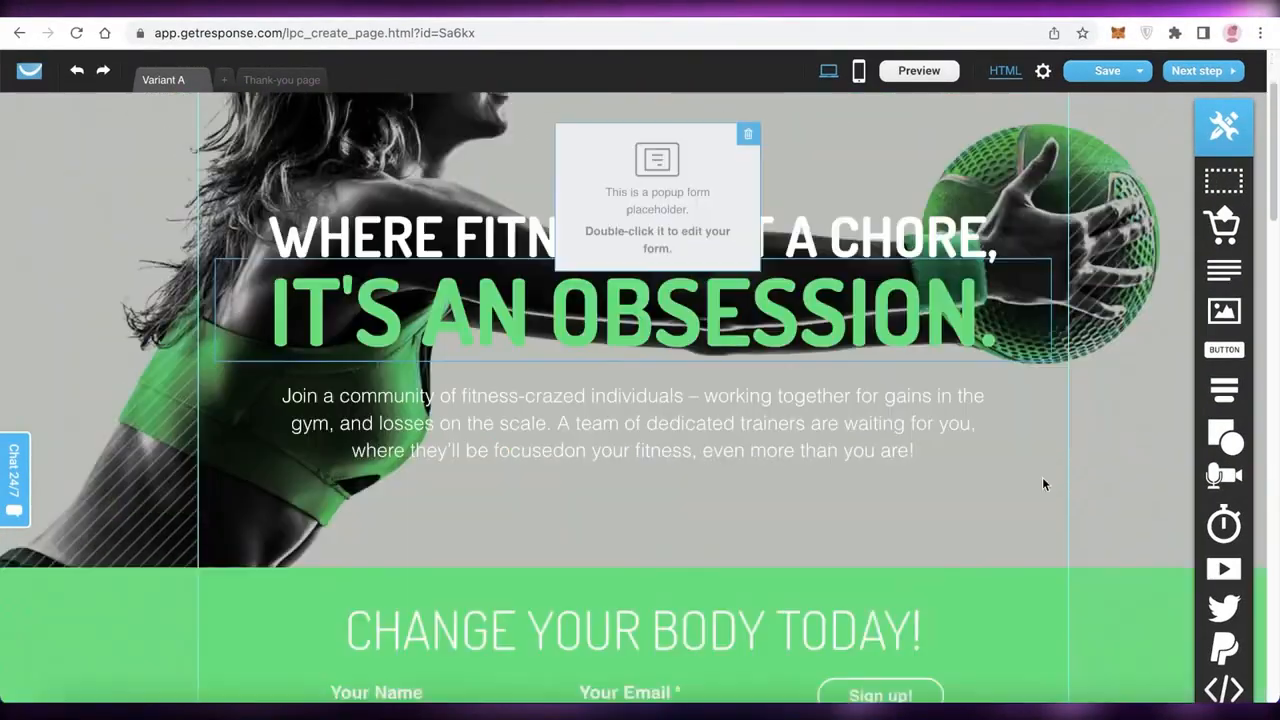
{"action": "mouse_move", "coordinate": [1224, 476]}
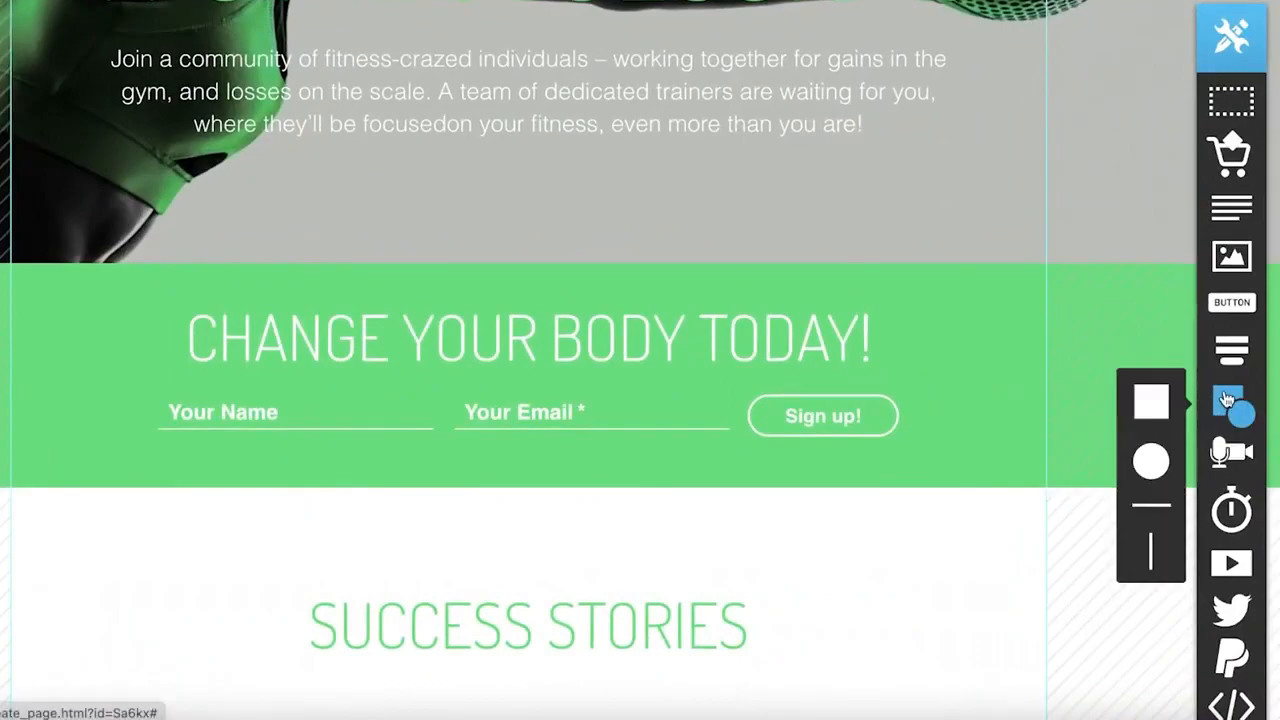
{"action": "scroll", "coordinate": [1003, 340], "scroll_direction": "up", "scroll_amount": 5}
{"action": "scroll", "coordinate": [990, 340], "scroll_direction": "down", "scroll_amount": 18}
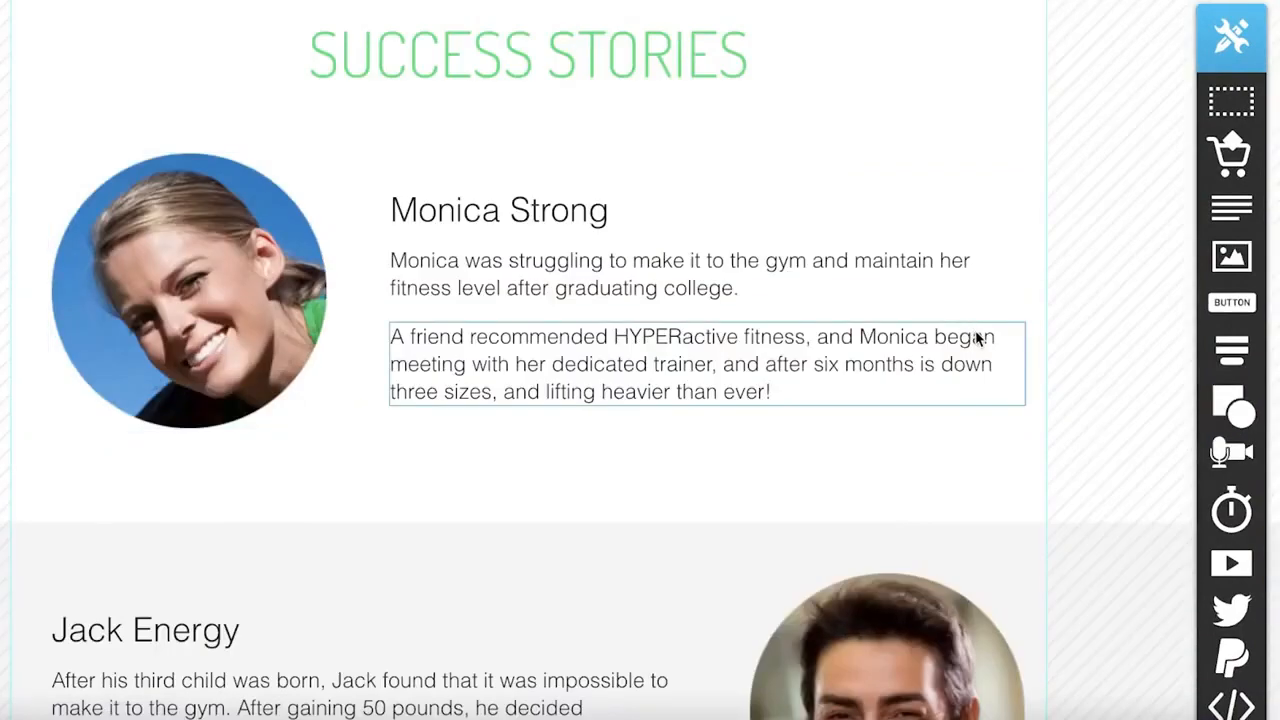
{"action": "scroll", "coordinate": [1008, 368], "scroll_direction": "up", "scroll_amount": 9}
{"action": "scroll", "coordinate": [1010, 371], "scroll_direction": "up", "scroll_amount": 8}
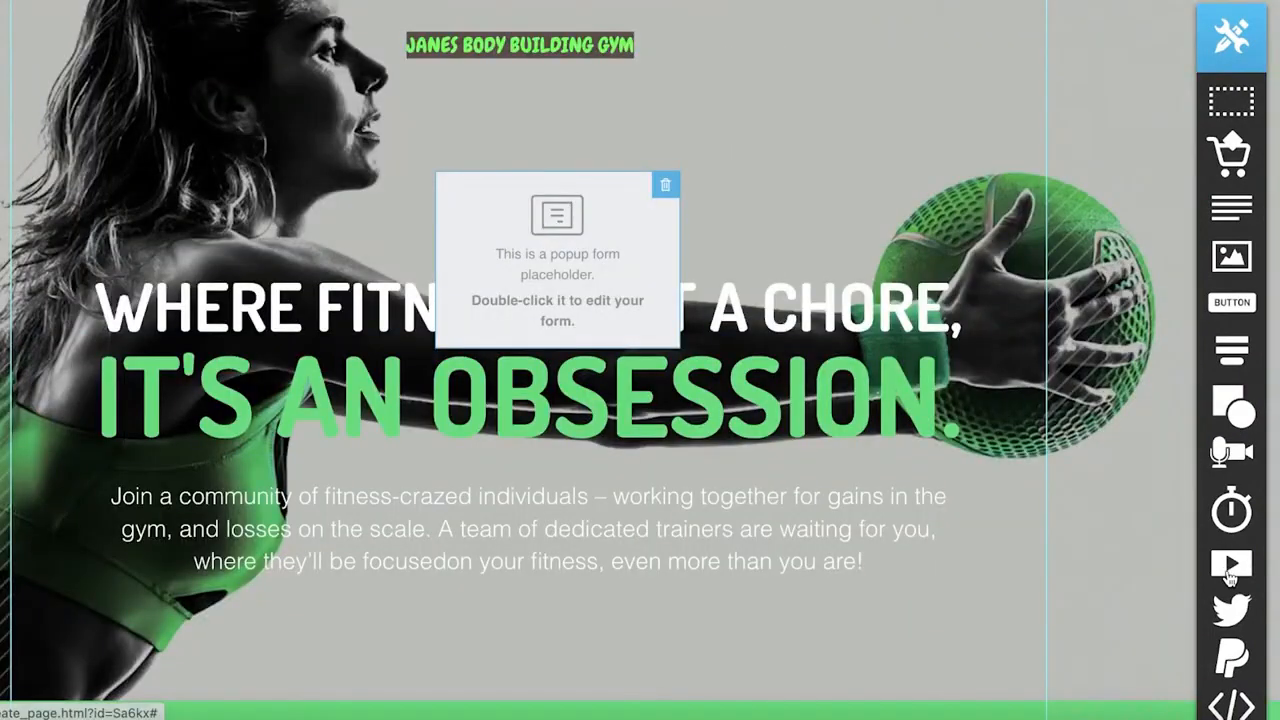
{"action": "scroll", "coordinate": [1230, 575], "scroll_direction": "down", "scroll_amount": 10}
{"action": "mouse_move", "coordinate": [1235, 608]}
{"action": "scroll", "coordinate": [1237, 610], "scroll_direction": "up", "scroll_amount": 9}
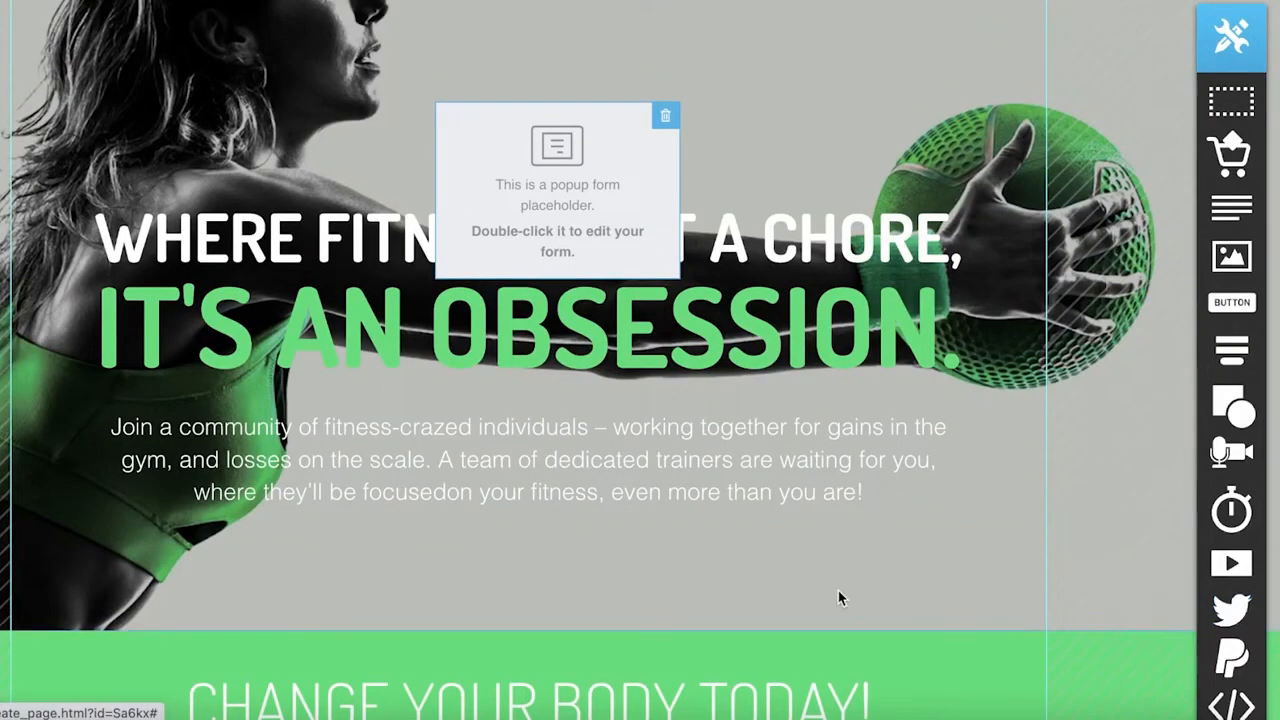
{"action": "scroll", "coordinate": [1138, 510], "scroll_direction": "up", "scroll_amount": 2}
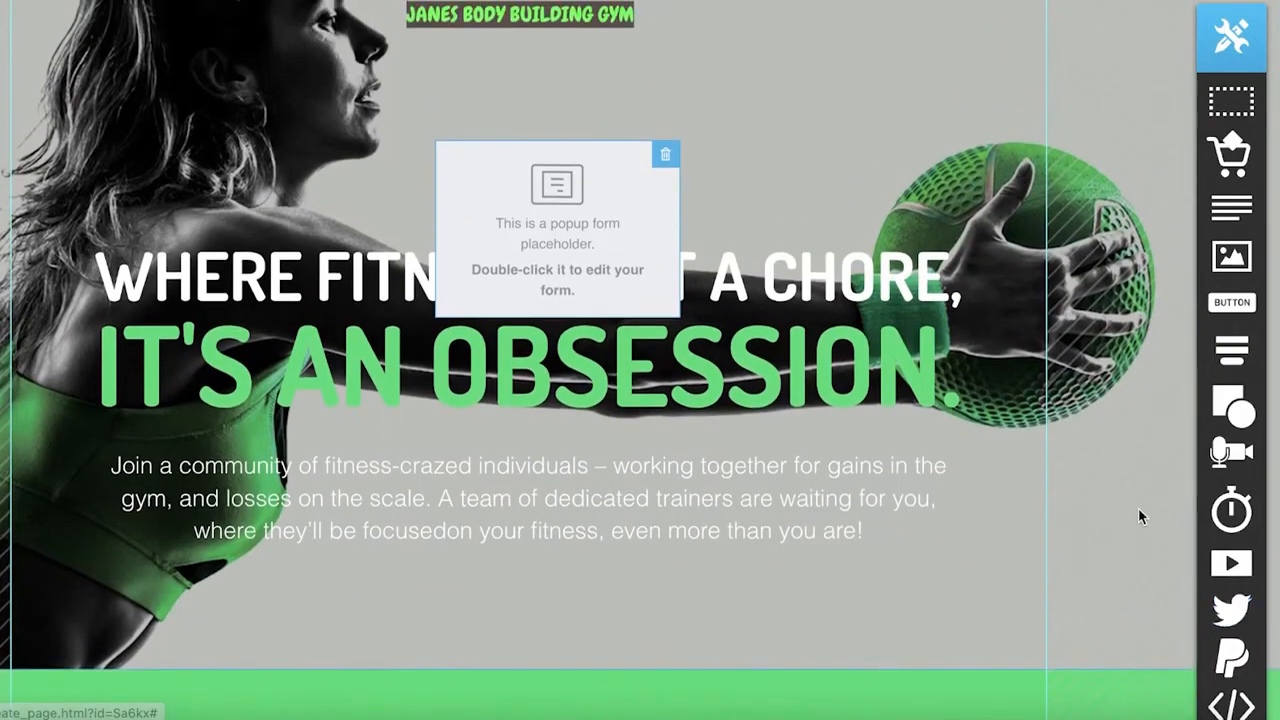
{"action": "scroll", "coordinate": [1134, 505], "scroll_direction": "down", "scroll_amount": 10}
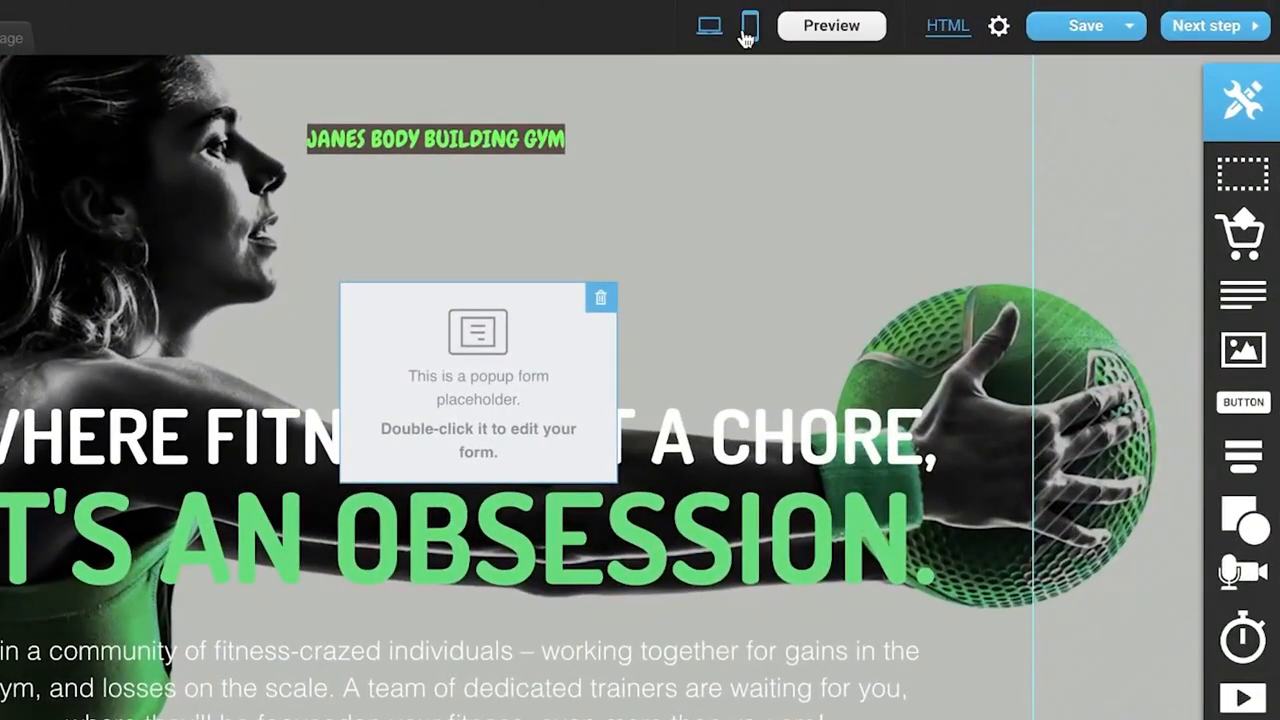
Start creating a mobile version of the landing page and cancel it.
{"action": "left_click", "coordinate": [748, 28]}
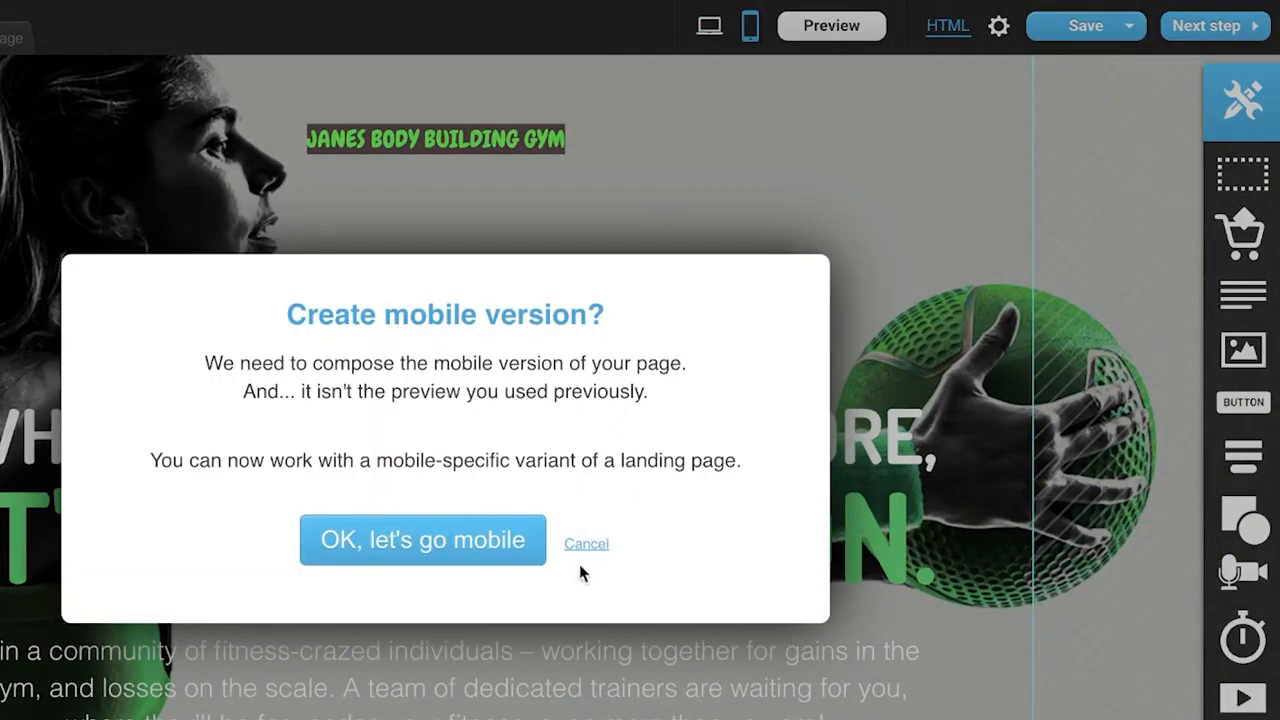
{"action": "left_click", "coordinate": [586, 543]}
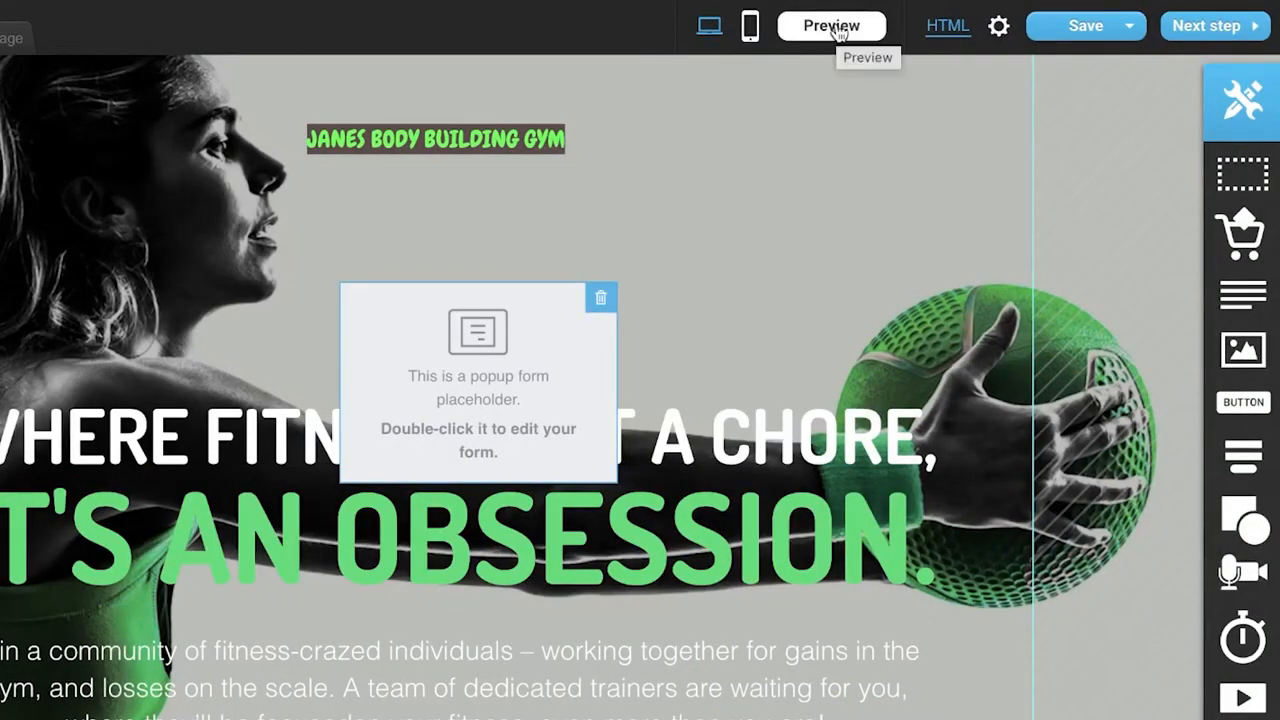
Continue from the editor to the landing page settings without generating mobile versions.
{"action": "left_click", "coordinate": [1125, 27]}
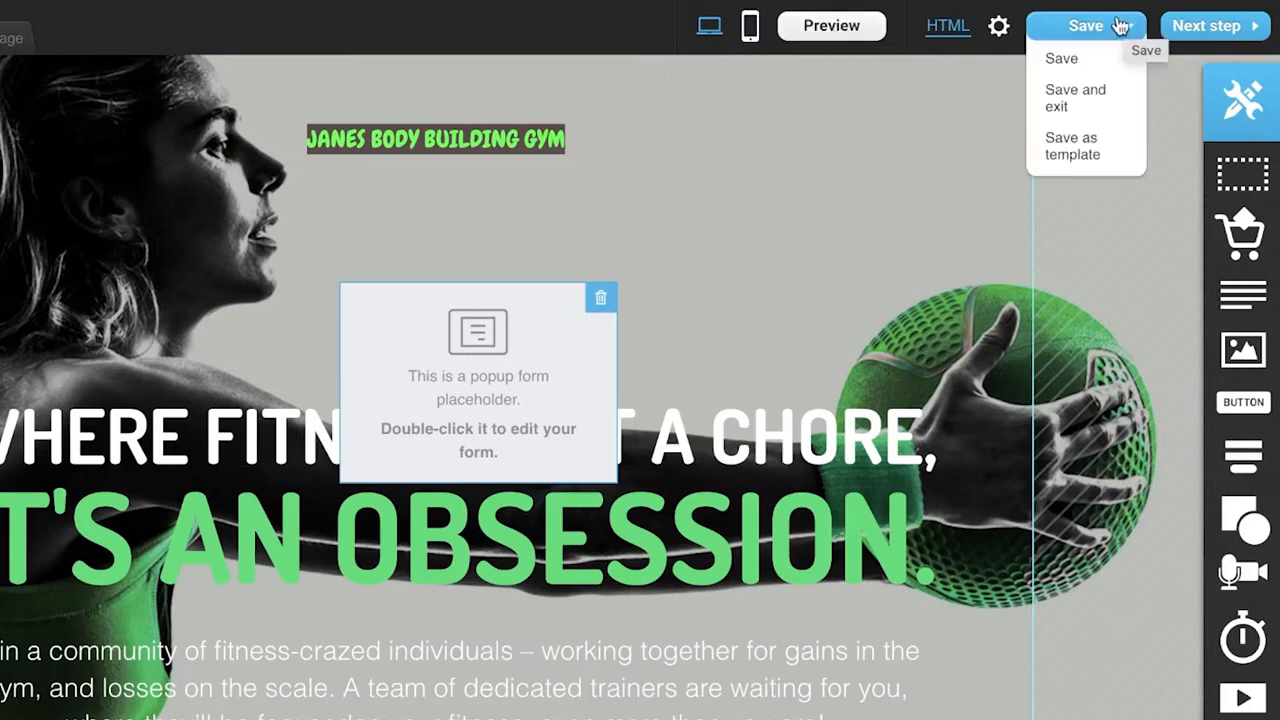
{"action": "left_click", "coordinate": [1094, 31]}
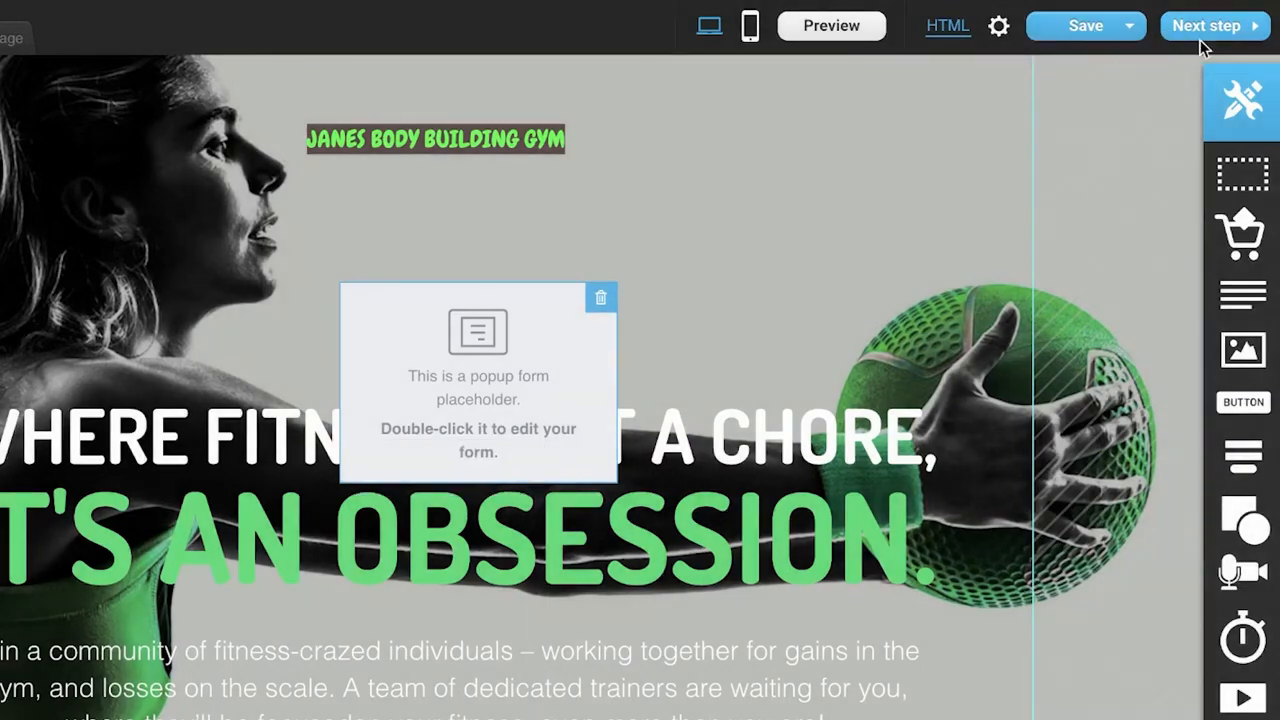
{"action": "left_click", "coordinate": [1200, 38]}
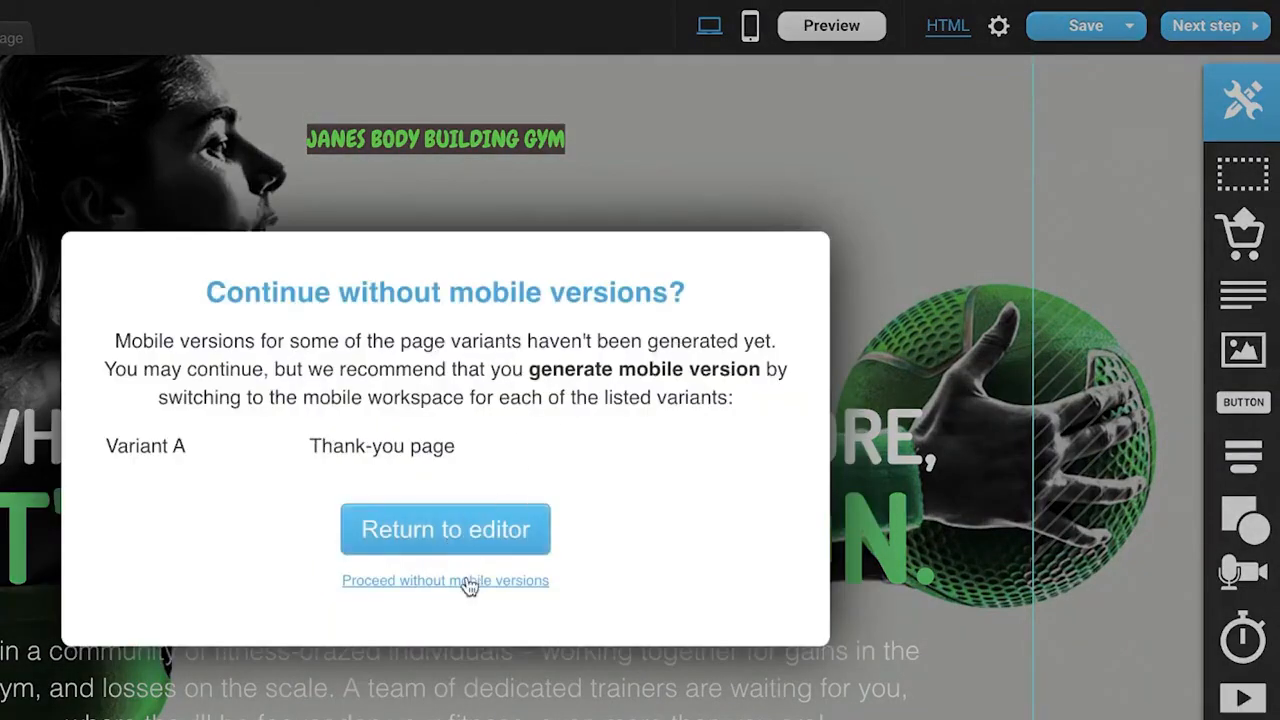
{"action": "left_click", "coordinate": [455, 582]}
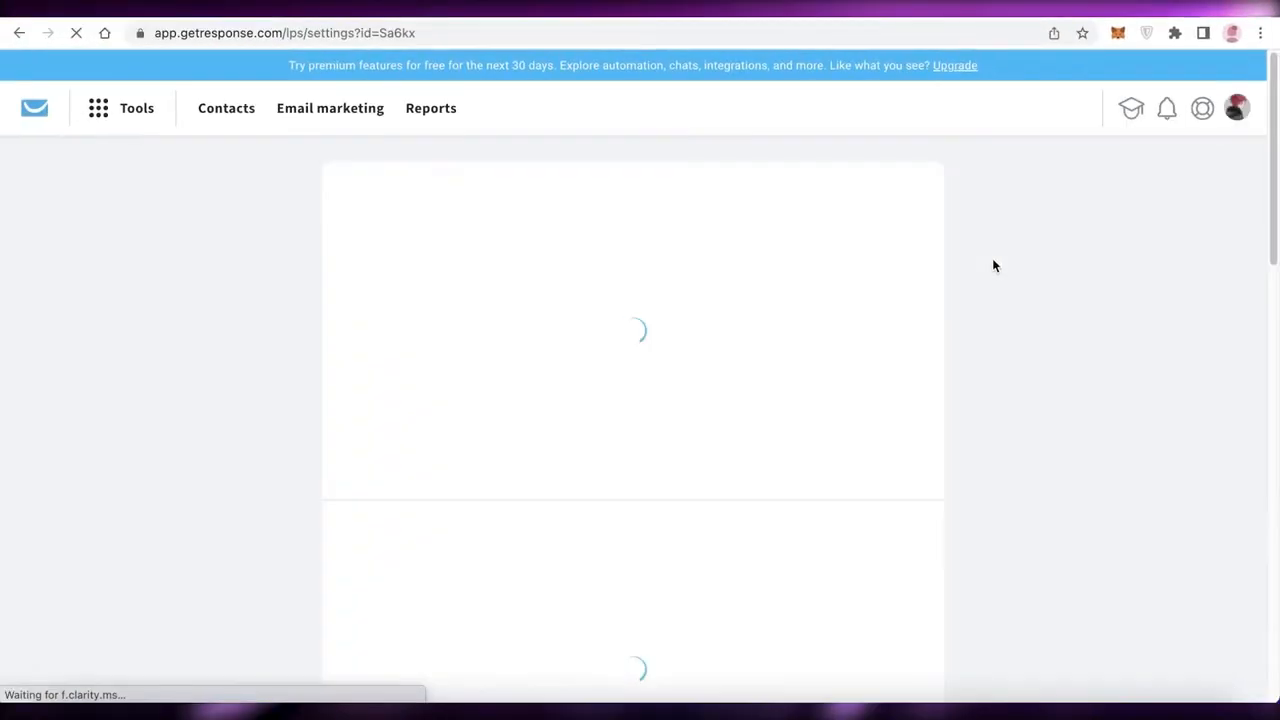
Review the landing page's SEO, URL, cycle and thank-you page settings, and publish the page.
{"action": "scroll", "coordinate": [582, 267], "scroll_direction": "down", "scroll_amount": 3}
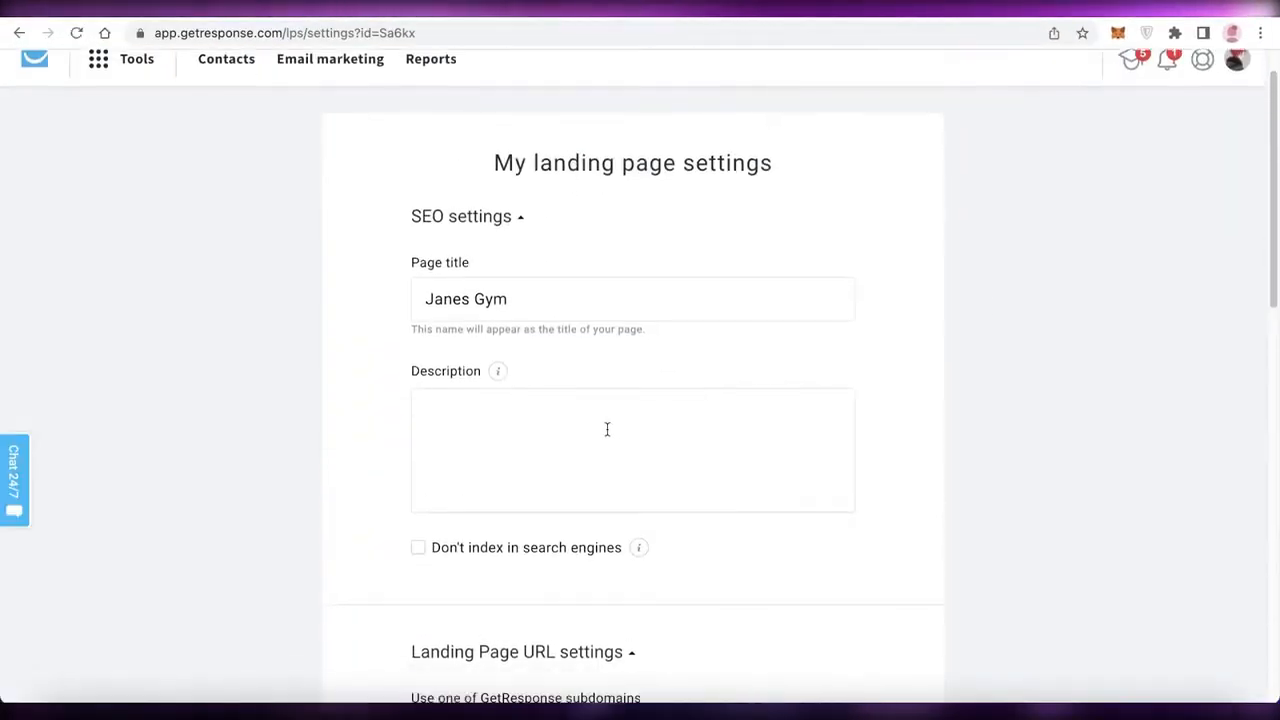
{"action": "scroll", "coordinate": [603, 363], "scroll_direction": "down", "scroll_amount": 10}
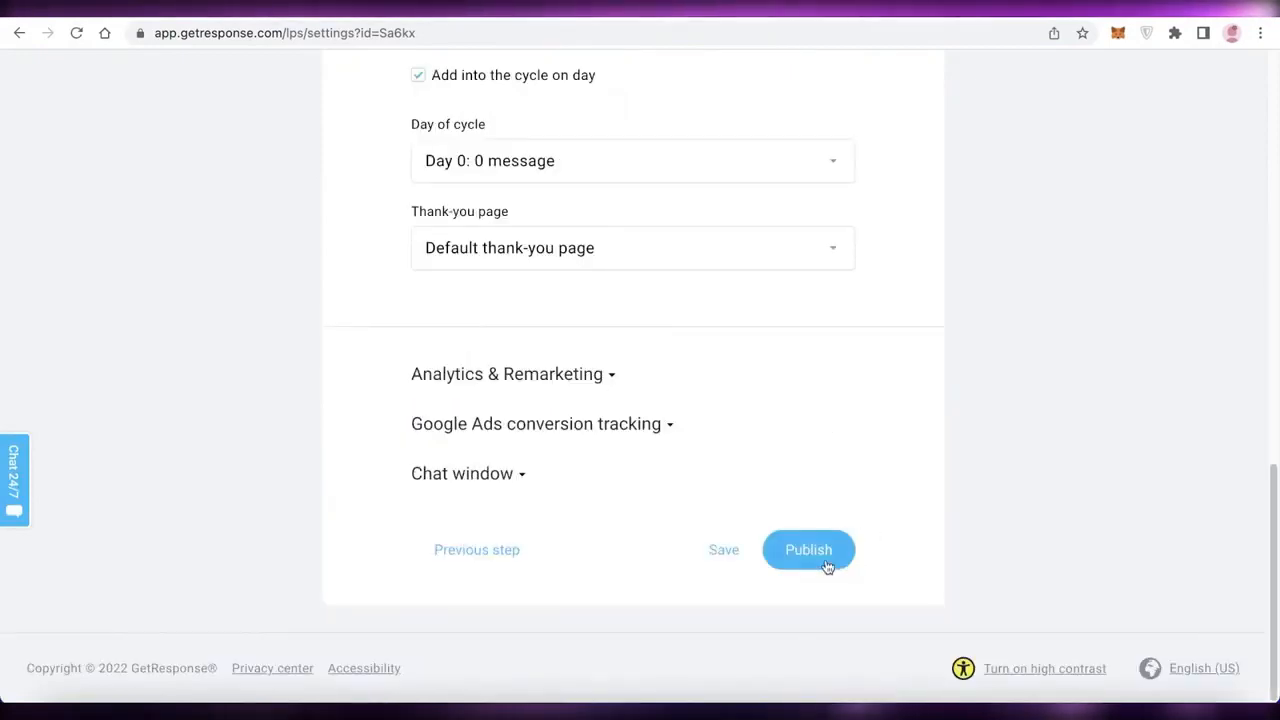
{"action": "scroll", "coordinate": [661, 491], "scroll_direction": "up", "scroll_amount": 6}
{"action": "scroll", "coordinate": [661, 491], "scroll_direction": "down", "scroll_amount": 5}
{"action": "scroll", "coordinate": [694, 434], "scroll_direction": "up", "scroll_amount": 8}
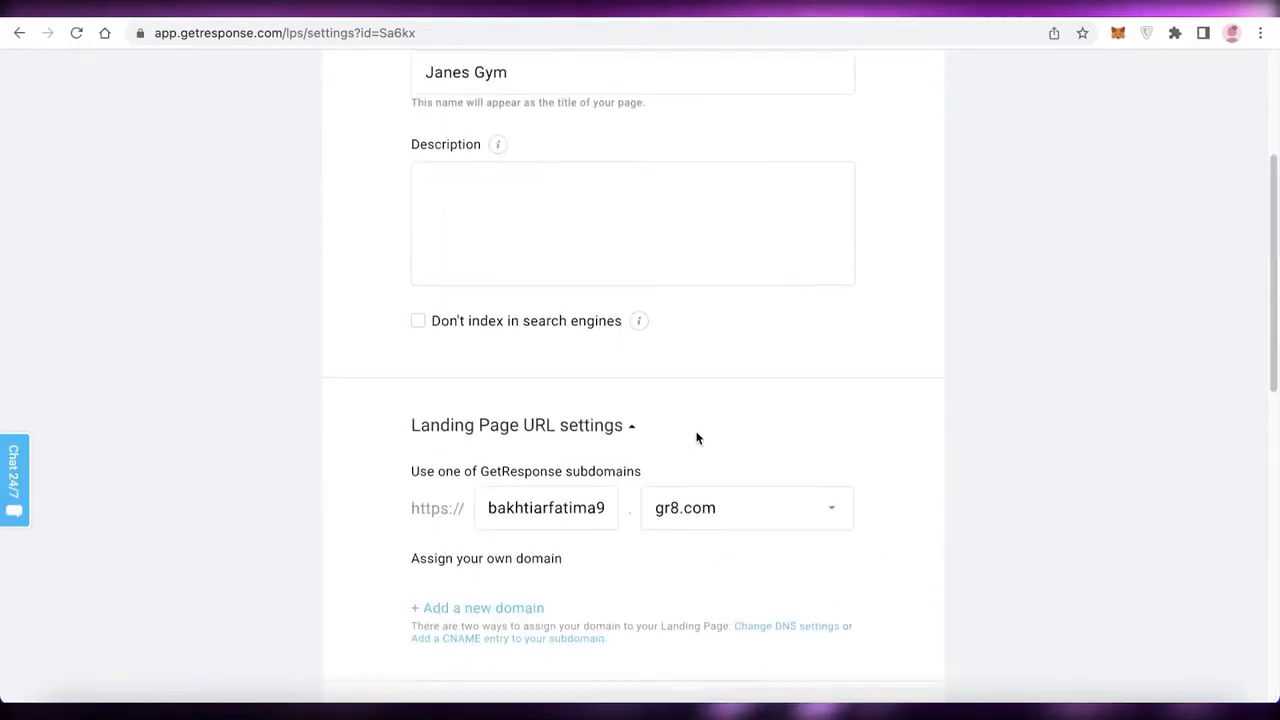
{"action": "scroll", "coordinate": [694, 437], "scroll_direction": "down", "scroll_amount": 8}
{"action": "scroll", "coordinate": [697, 437], "scroll_direction": "up", "scroll_amount": 8}
{"action": "scroll", "coordinate": [705, 450], "scroll_direction": "down", "scroll_amount": 8}
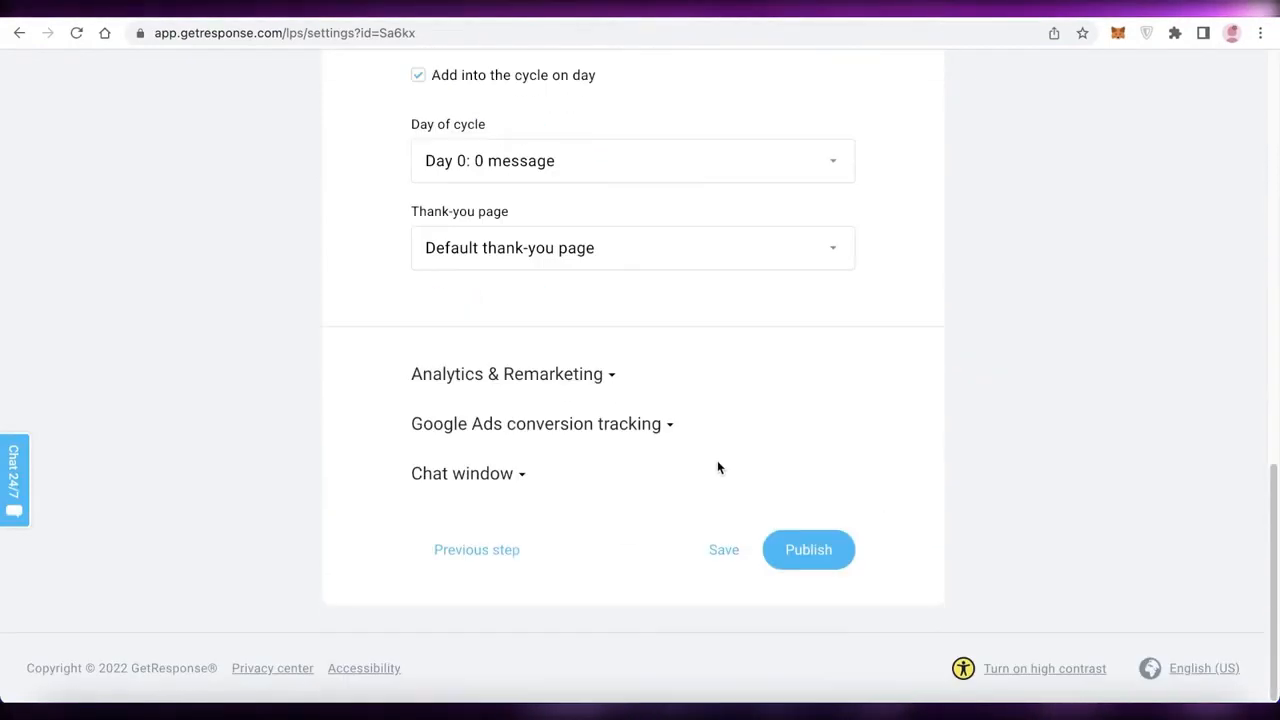
{"action": "left_click", "coordinate": [829, 558]}
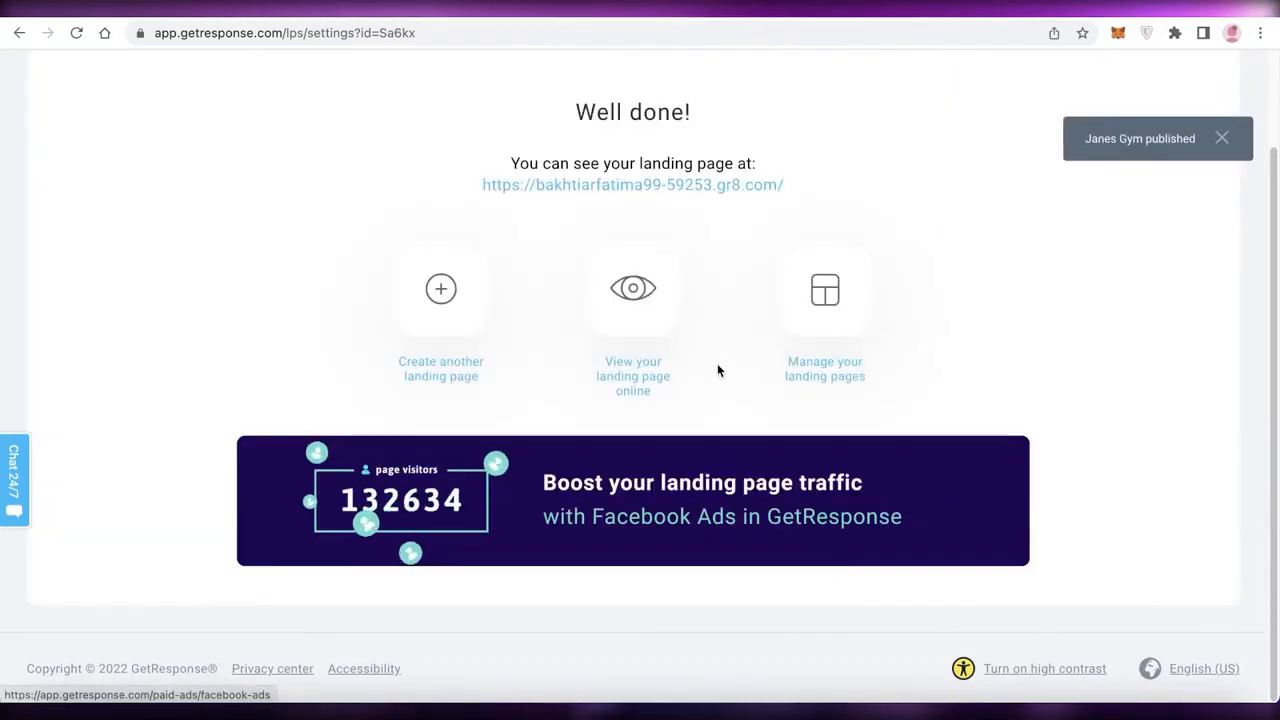
Open the published landing page online, dismiss its signup popup and look through the page sections.
{"action": "left_click", "coordinate": [712, 297]}
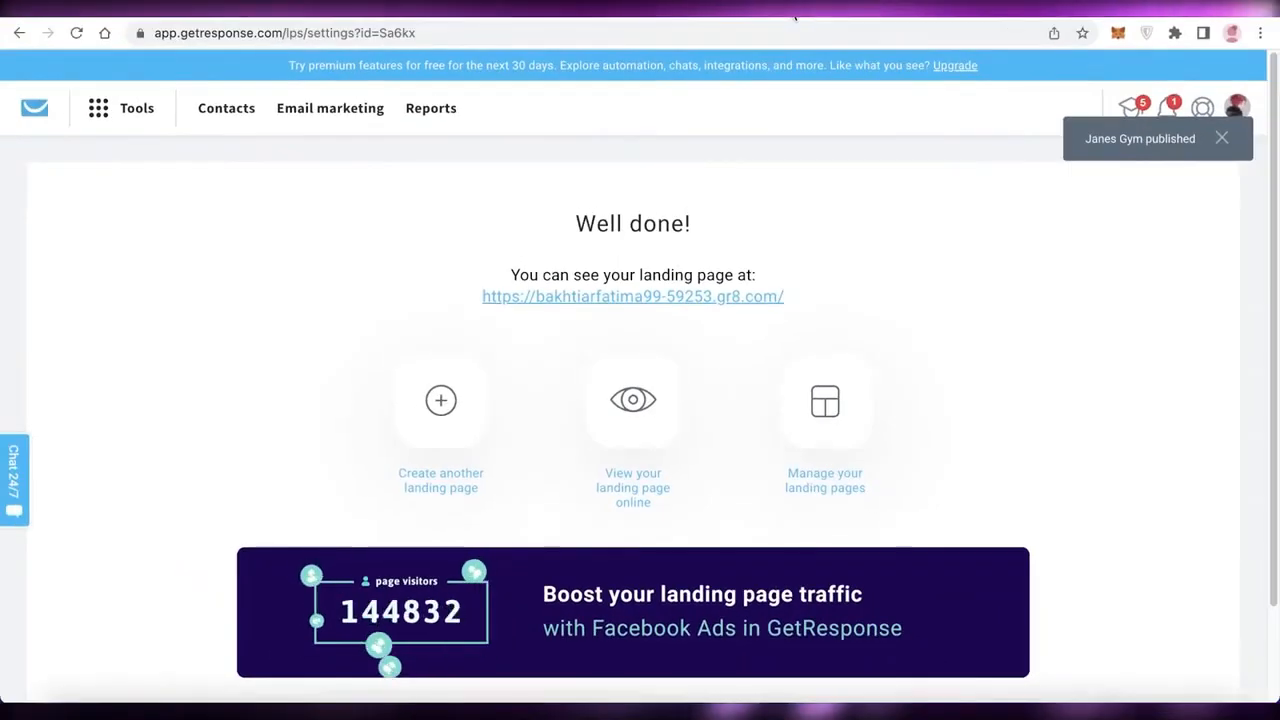
{"action": "scroll", "coordinate": [830, 180], "scroll_direction": "down", "scroll_amount": 10}
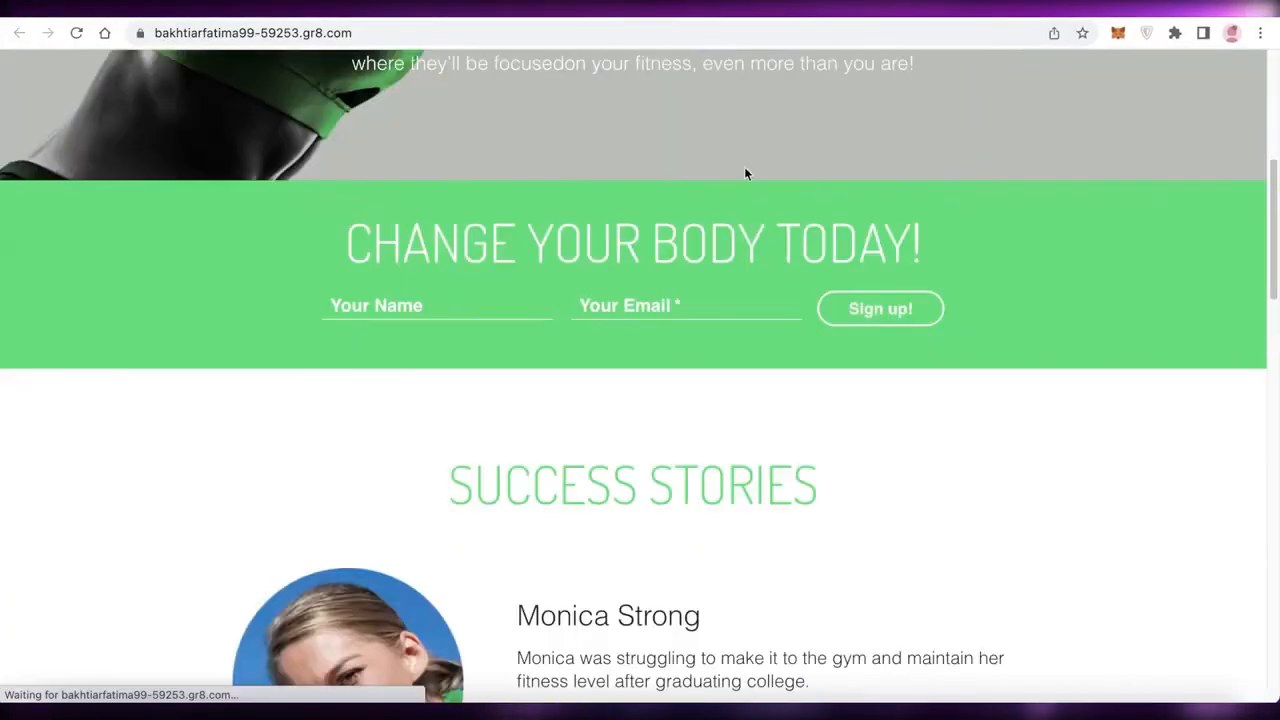
{"action": "scroll", "coordinate": [757, 228], "scroll_direction": "down", "scroll_amount": 5}
{"action": "scroll", "coordinate": [760, 228], "scroll_direction": "up", "scroll_amount": 15}
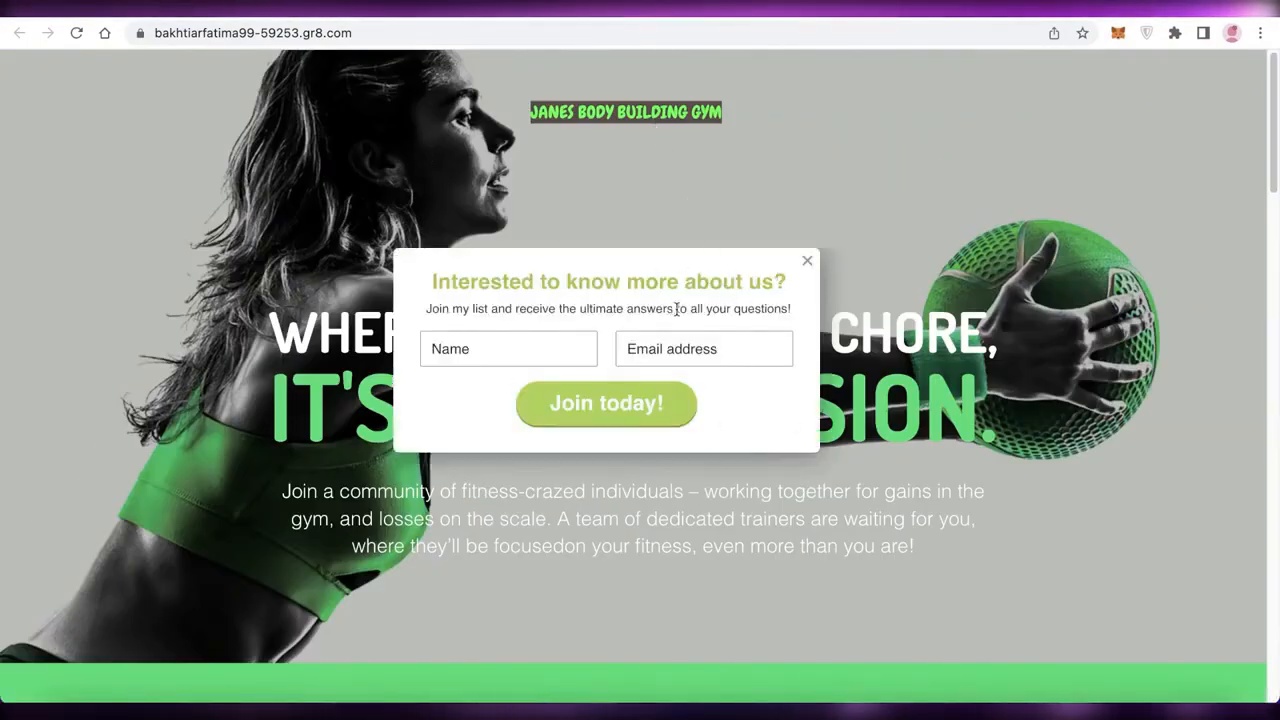
{"action": "left_click", "coordinate": [806, 261]}
{"action": "scroll", "coordinate": [760, 245], "scroll_direction": "down", "scroll_amount": 5}
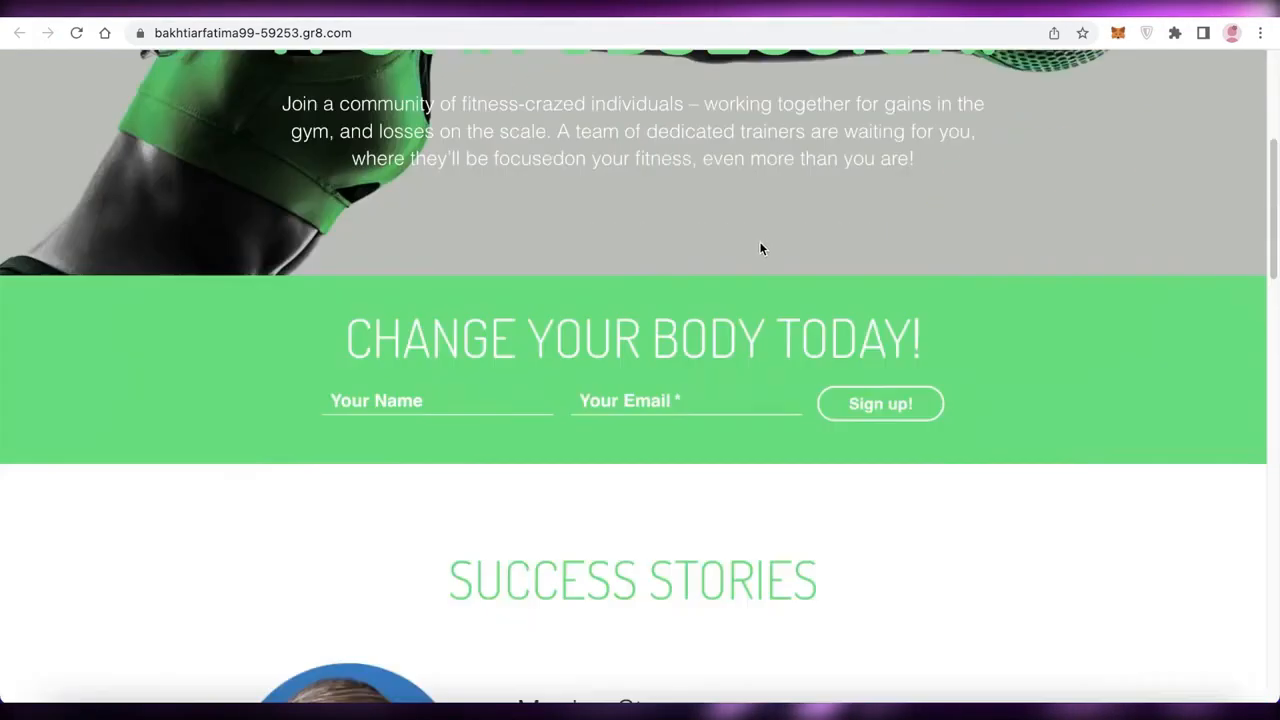
{"action": "scroll", "coordinate": [757, 243], "scroll_direction": "up", "scroll_amount": 4}
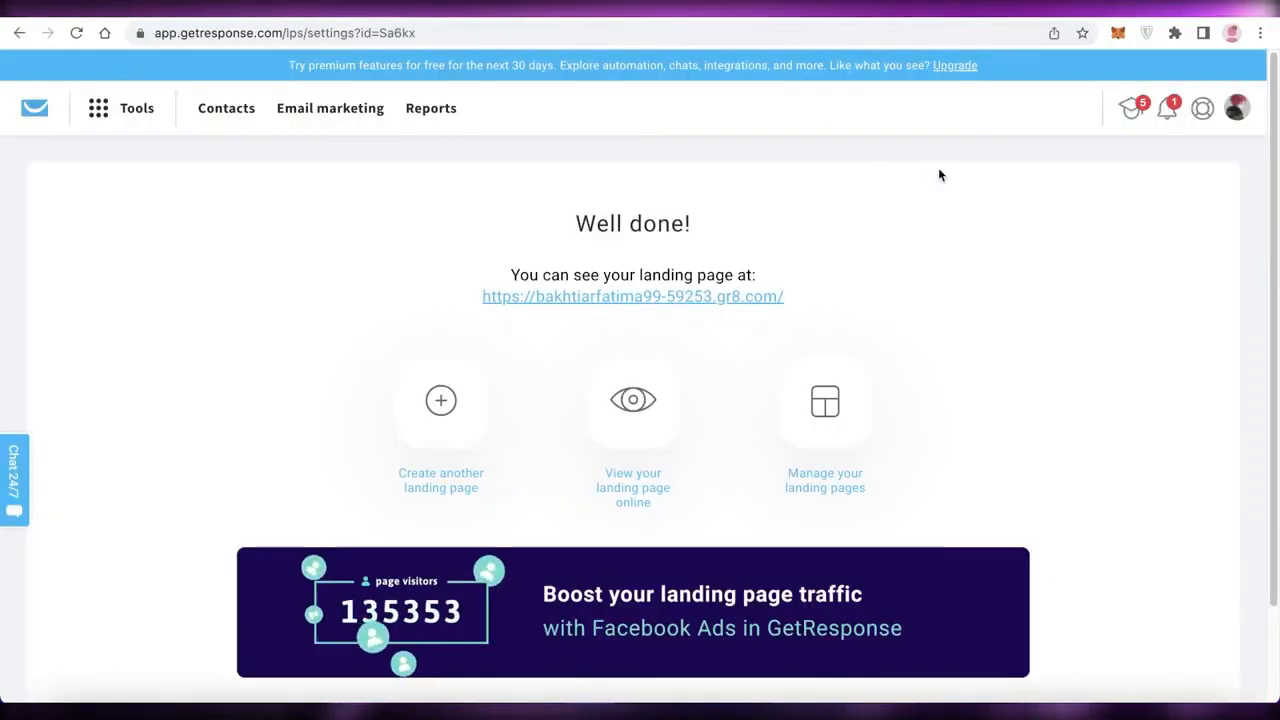
Switch to the GetResponse pricing page and compare the Free, Email Marketing, Marketing Automation and Ecommerce Marketing plans for 12 months.
{"action": "scroll", "coordinate": [937, 167], "scroll_direction": "down", "scroll_amount": 2}
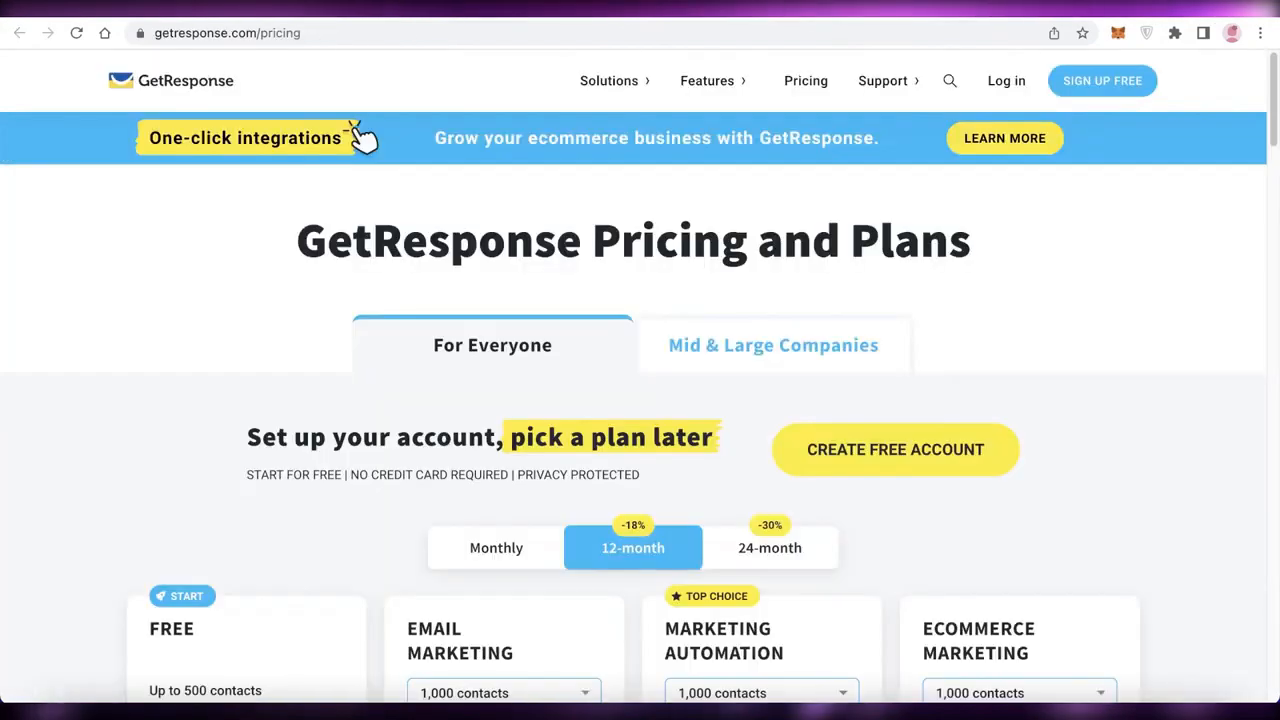
{"action": "scroll", "coordinate": [1137, 306], "scroll_direction": "down", "scroll_amount": 5}
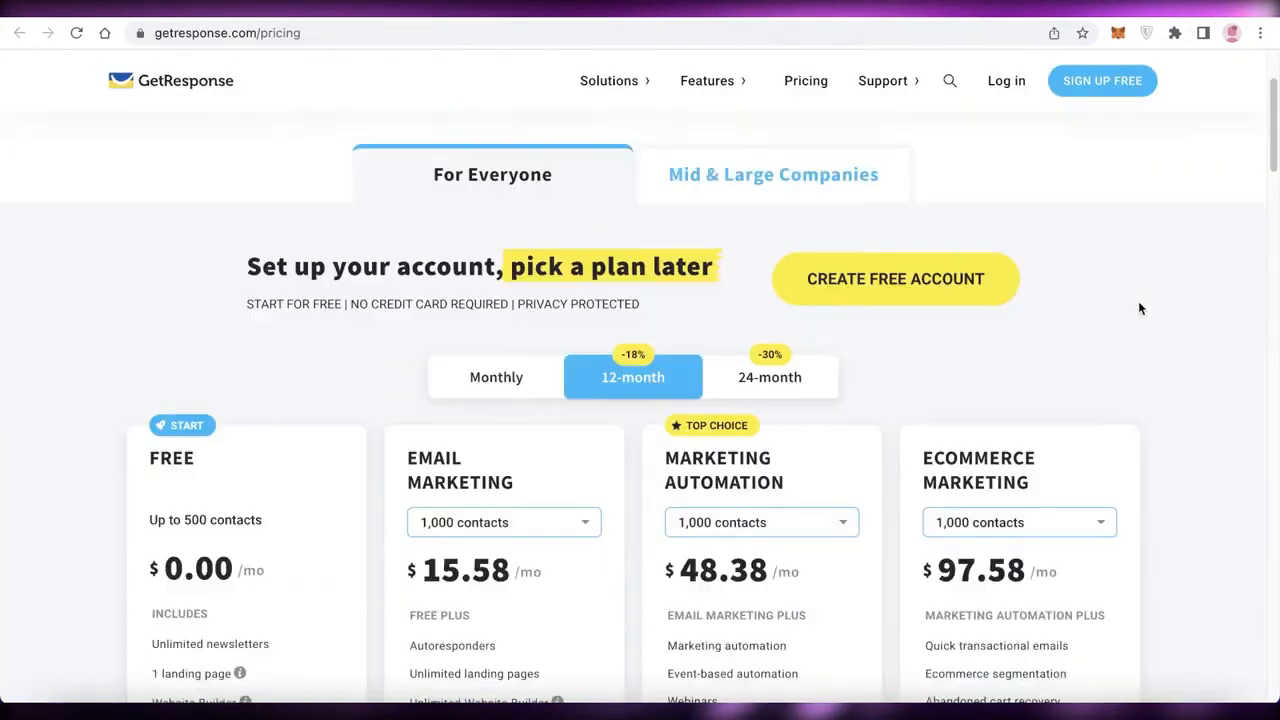
{"action": "scroll", "coordinate": [1157, 297], "scroll_direction": "up", "scroll_amount": 2}
{"action": "scroll", "coordinate": [1157, 297], "scroll_direction": "down", "scroll_amount": 3}
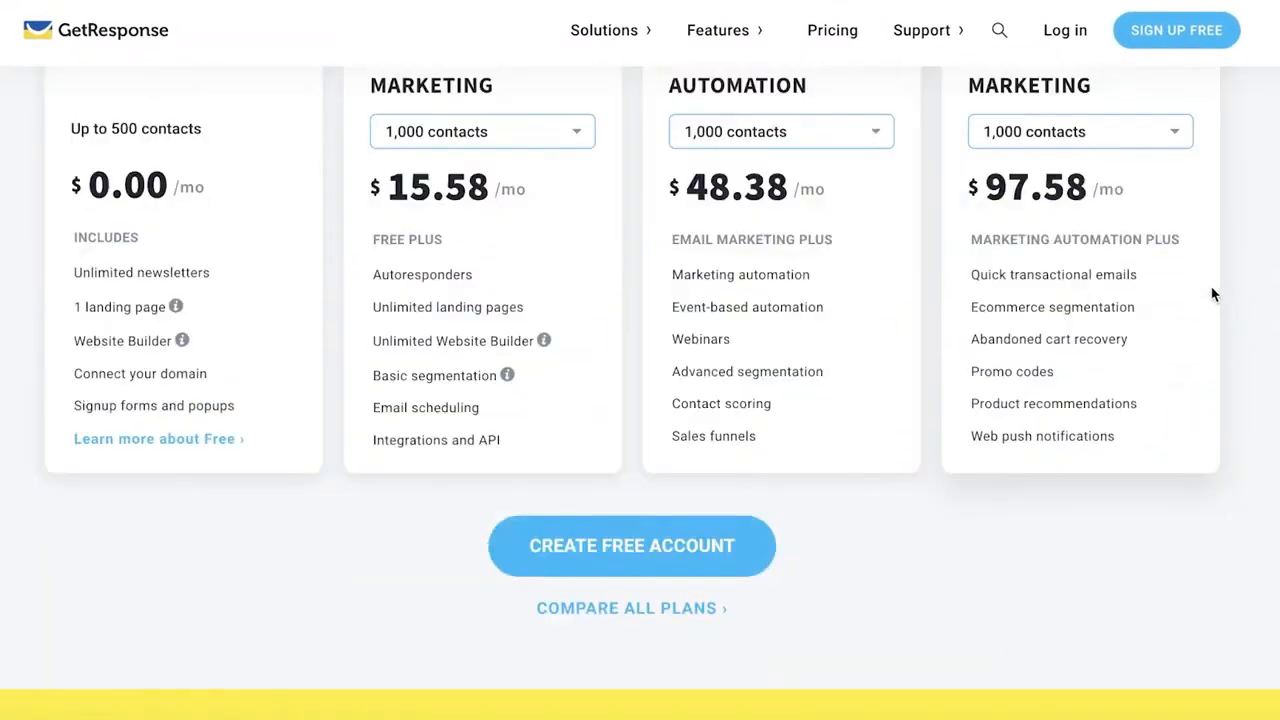
{"action": "scroll", "coordinate": [605, 228], "scroll_direction": "up", "scroll_amount": 1}
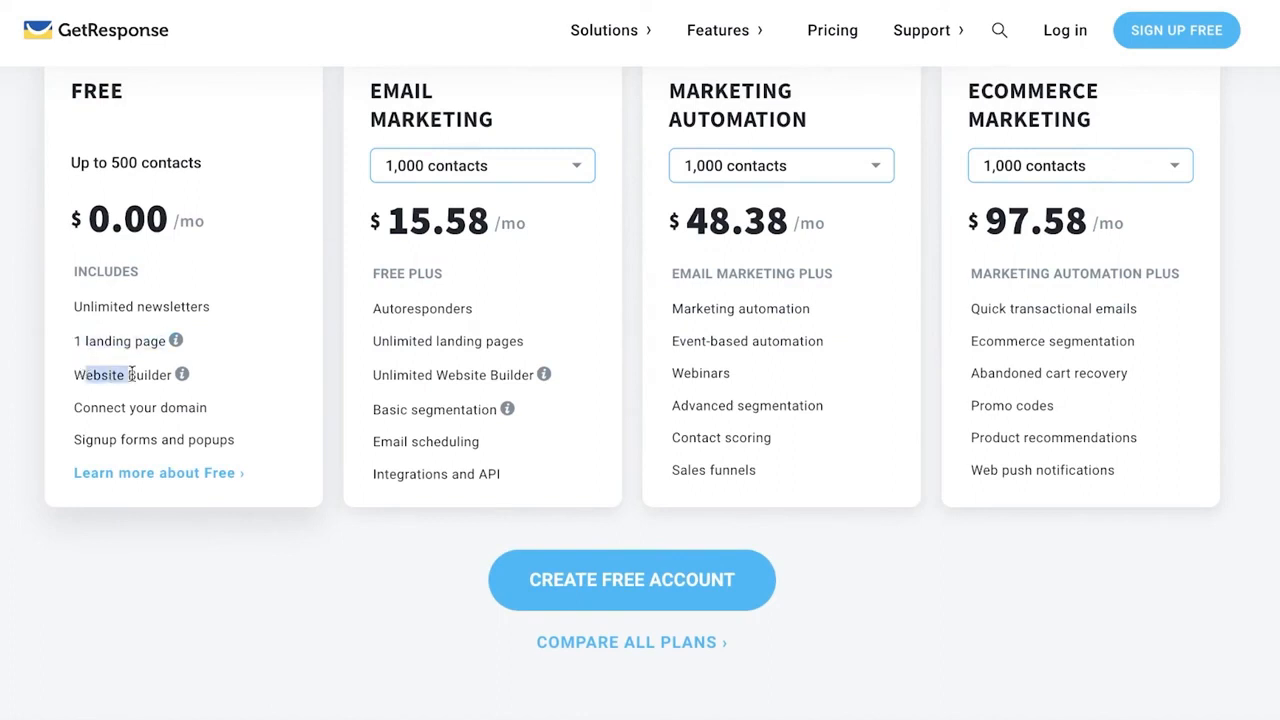
{"action": "scroll", "coordinate": [255, 200], "scroll_direction": "up", "scroll_amount": 2}
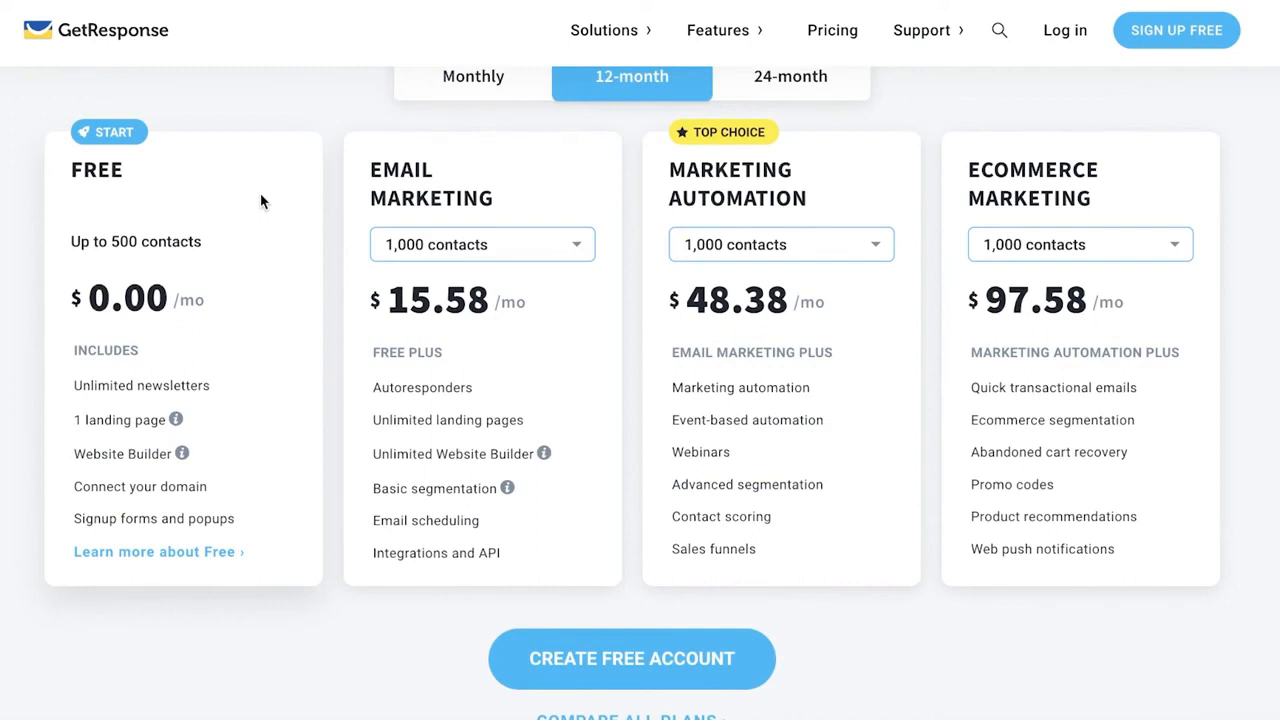
{"action": "scroll", "coordinate": [260, 196], "scroll_direction": "up", "scroll_amount": 1}
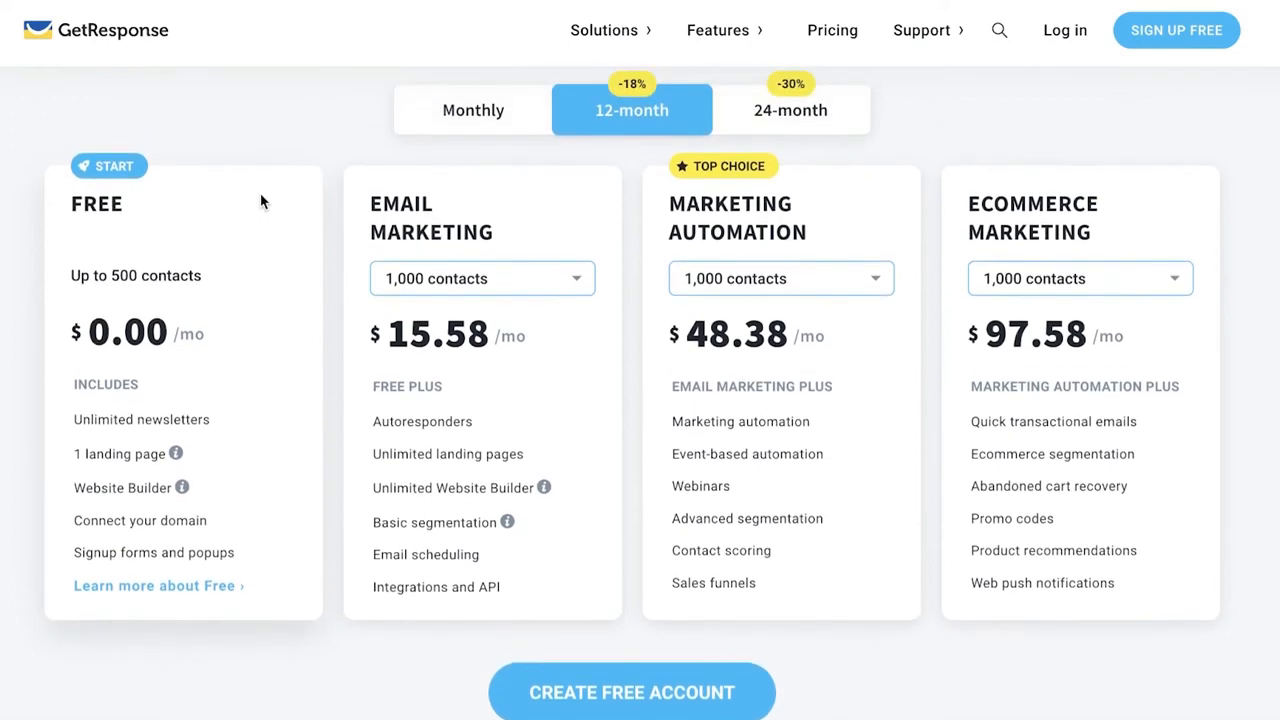
{"action": "scroll", "coordinate": [487, 281], "scroll_direction": "down", "scroll_amount": 1}
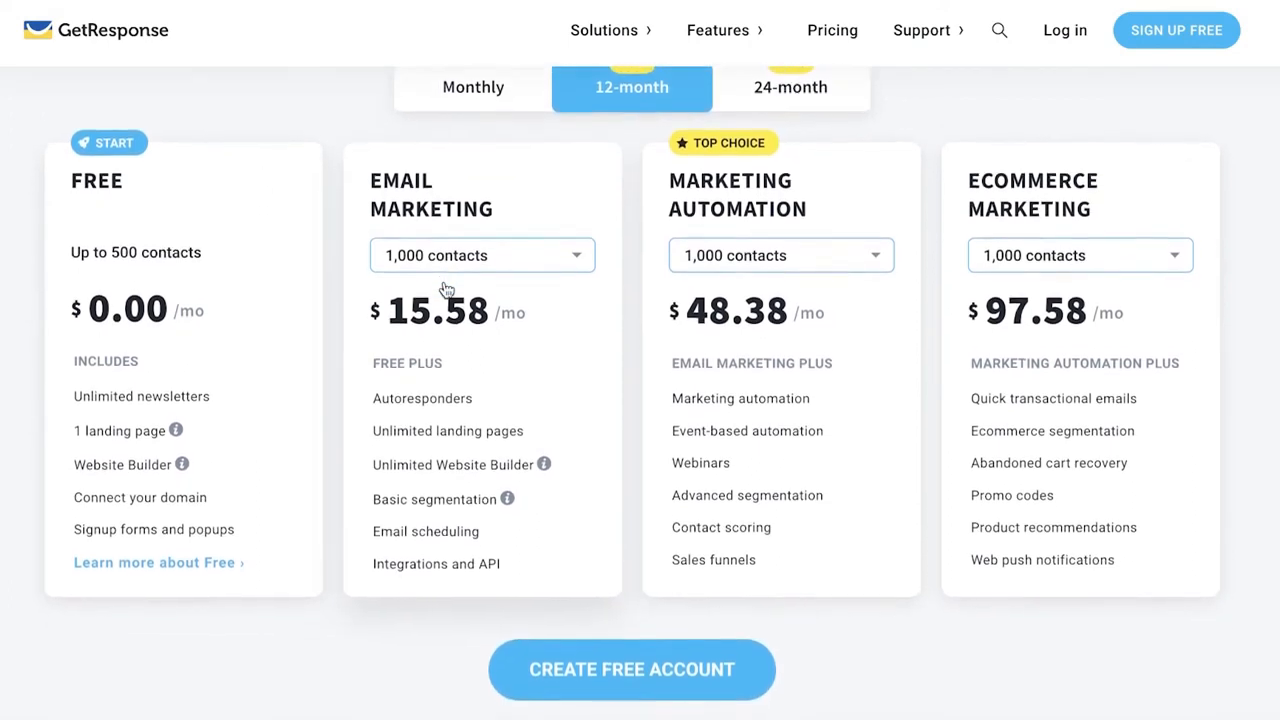
{"action": "scroll", "coordinate": [440, 262], "scroll_direction": "up", "scroll_amount": 1}
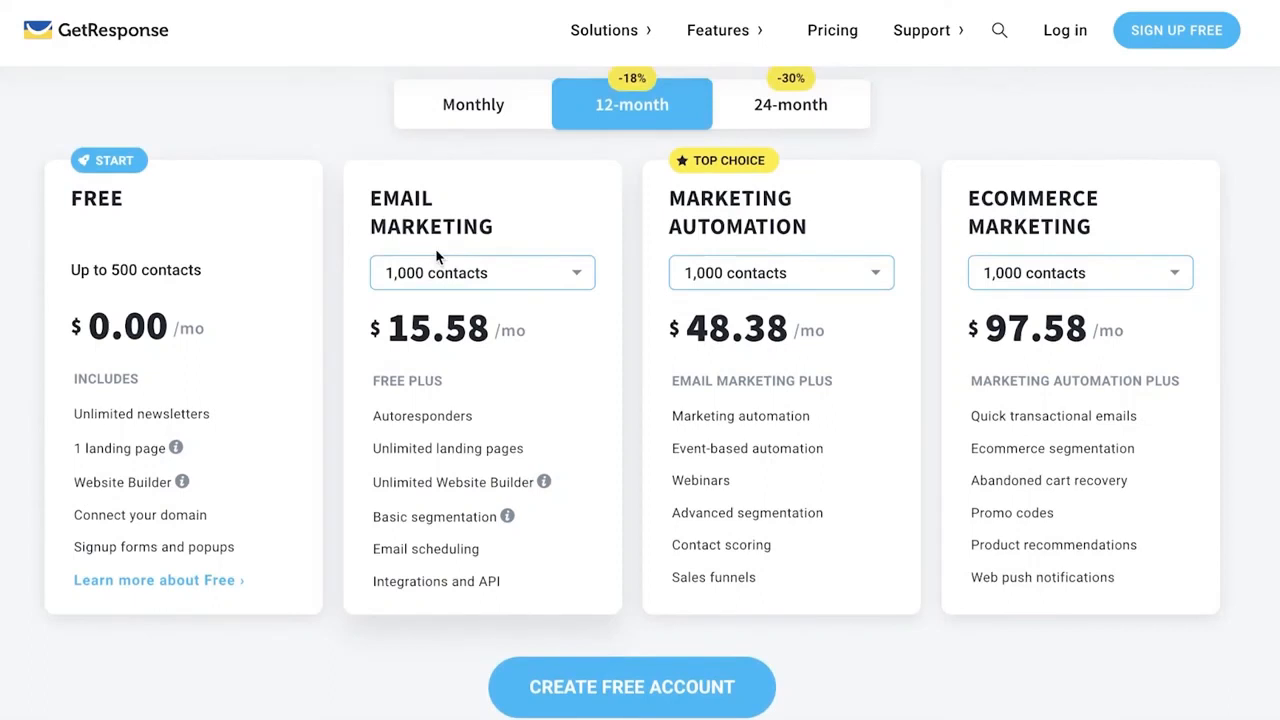
{"action": "scroll", "coordinate": [437, 257], "scroll_direction": "down", "scroll_amount": 2}
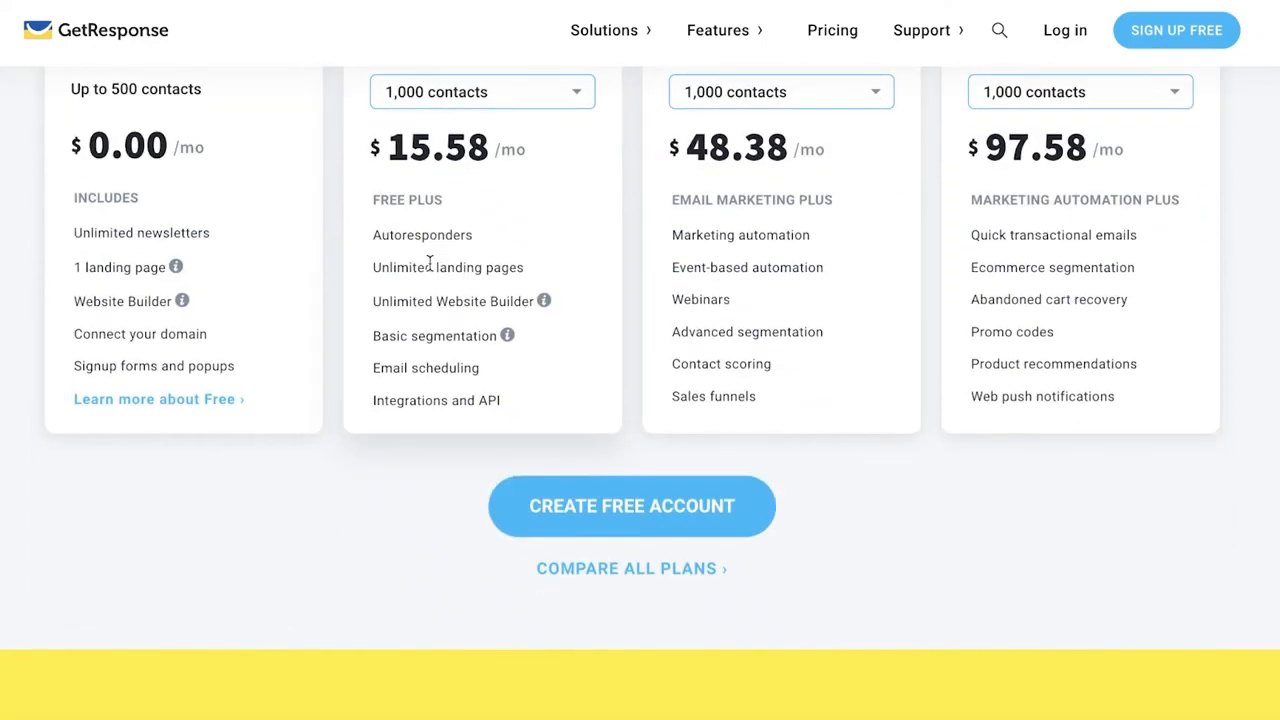
{"action": "scroll", "coordinate": [430, 262], "scroll_direction": "up", "scroll_amount": 2}
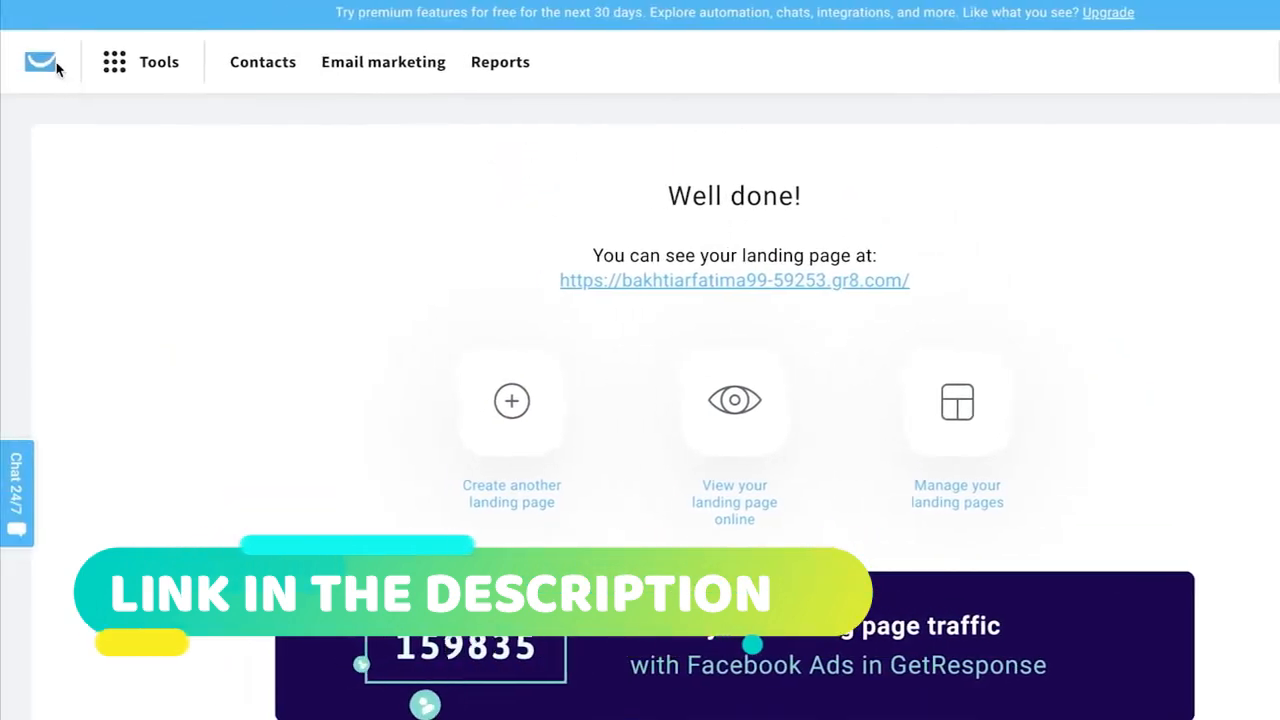
Return to the account dashboard and look over its widgets and quick actions.
{"action": "left_click", "coordinate": [17, 62]}
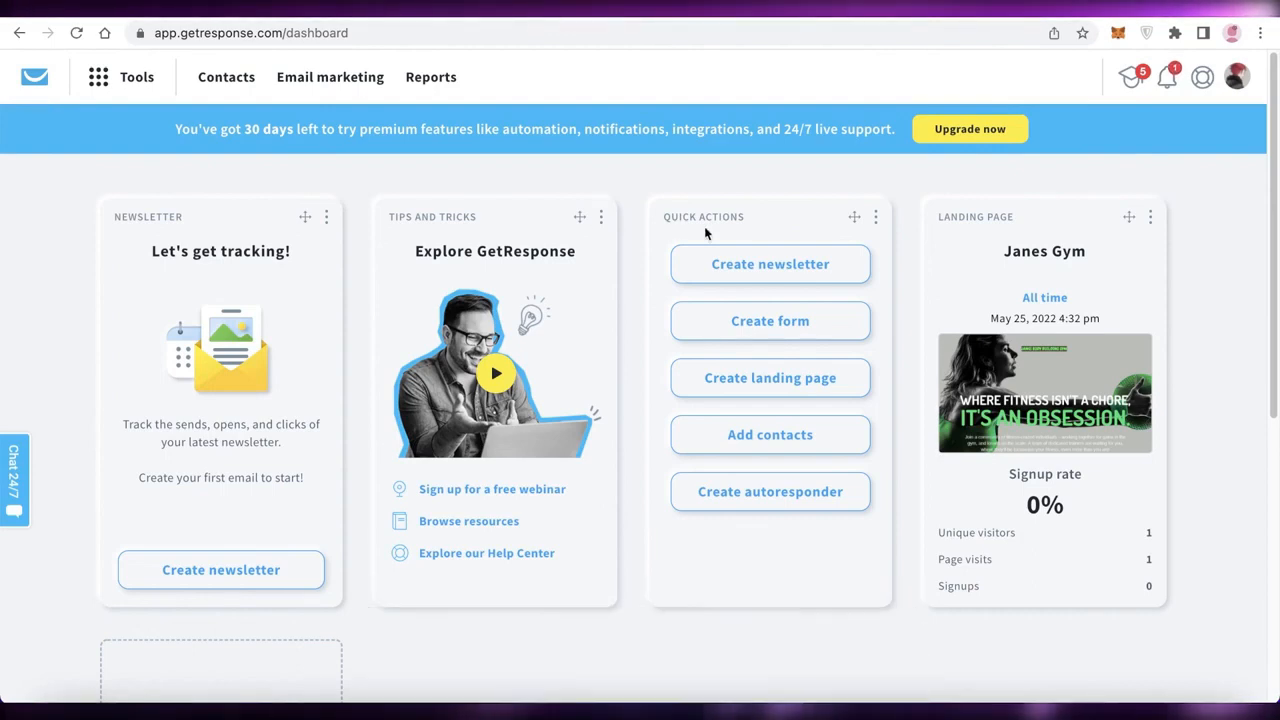
{"action": "scroll", "coordinate": [712, 238], "scroll_direction": "down", "scroll_amount": 5}
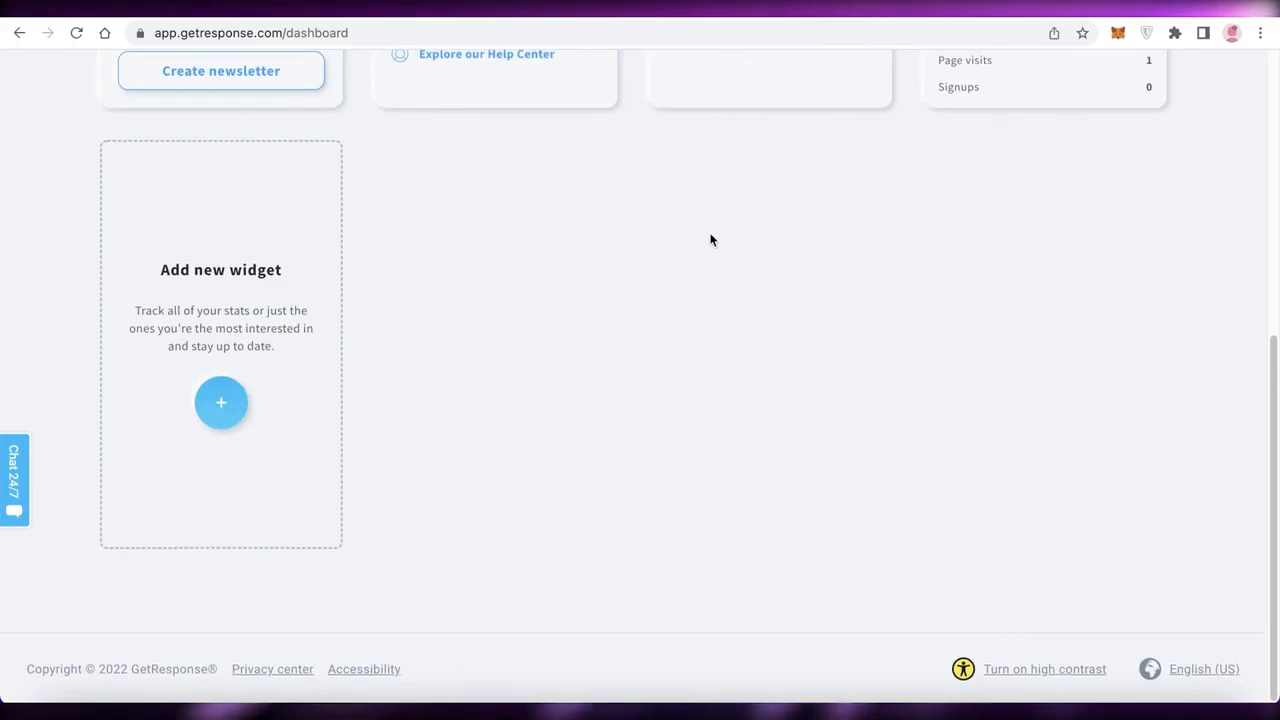
{"action": "scroll", "coordinate": [713, 240], "scroll_direction": "up", "scroll_amount": 4}
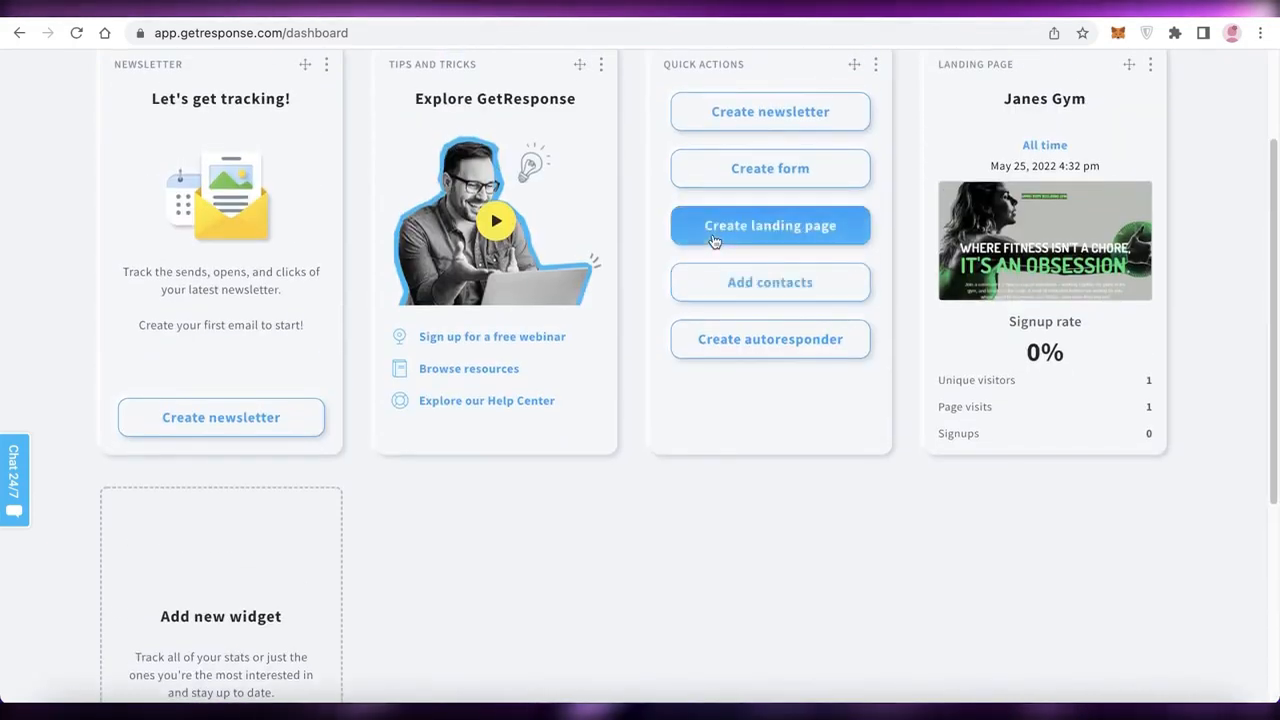